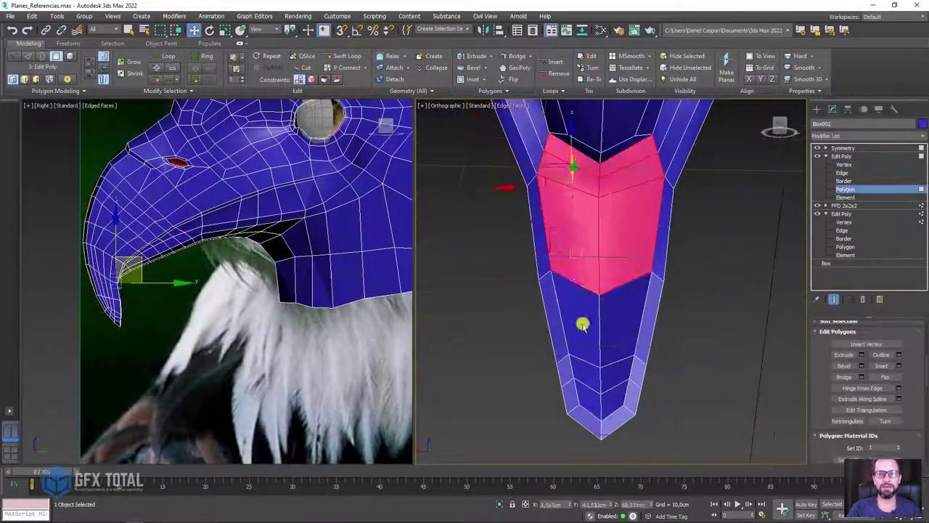
# Orbit to the beak's side and loop-select one of its edges at Edge level
pyautogui.keyDown('alt'); pyautogui.moveTo(597, 297); pyautogui.dragTo(608, 389, button='middle'); pyautogui.keyUp('alt')
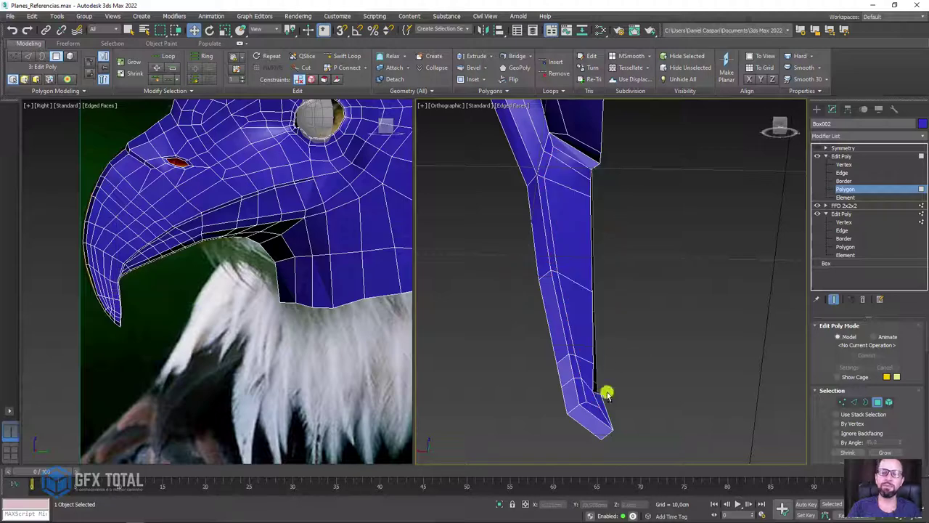
pyautogui.press('2')
pyautogui.click(585, 242)
pyautogui.click(156, 64)
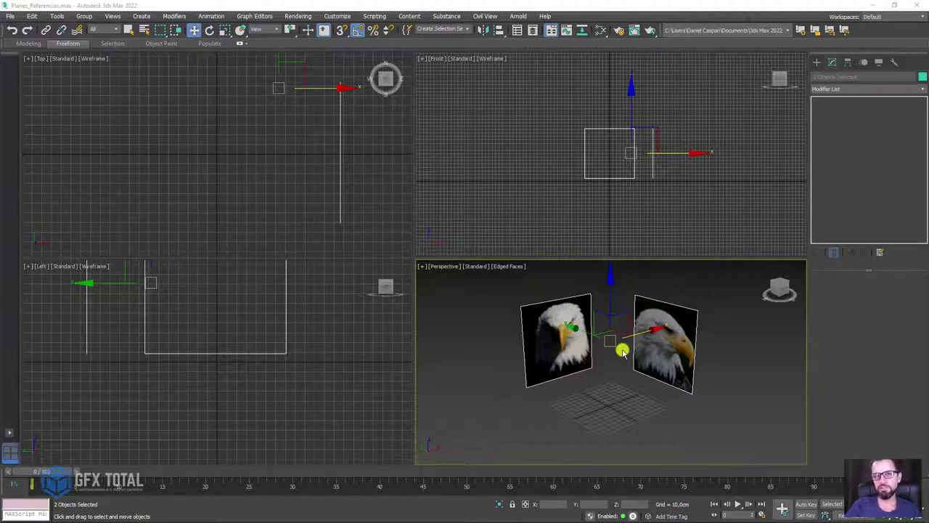
# Show the front and side eagle photos shaded in the Front and Left views
pyautogui.rightClick(560, 141)
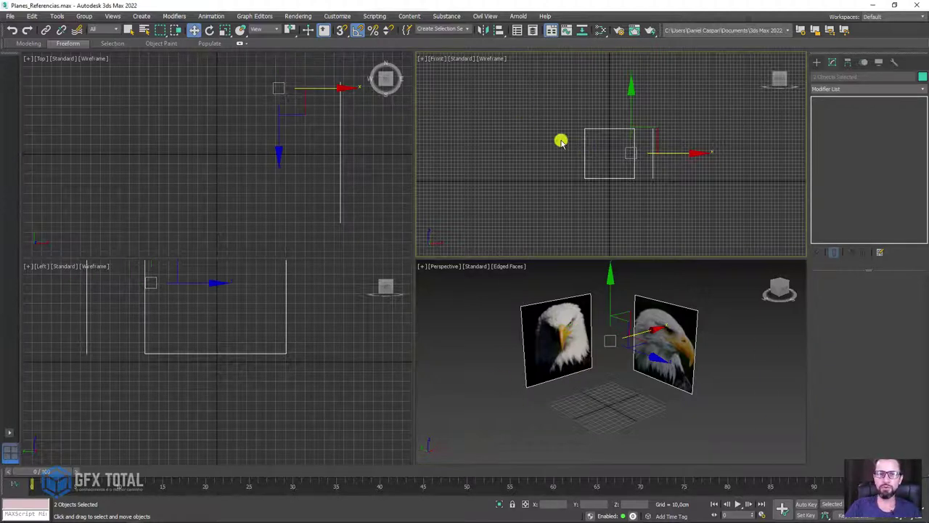
pyautogui.press('F3')
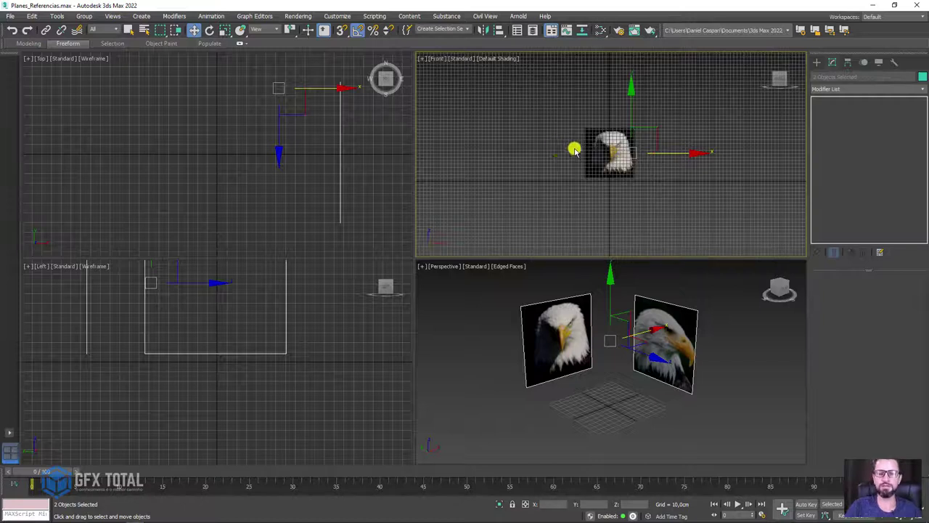
pyautogui.scroll(5, 608, 145)
pyautogui.moveTo(352, 147); pyautogui.dragTo(278, 138, button='middle')
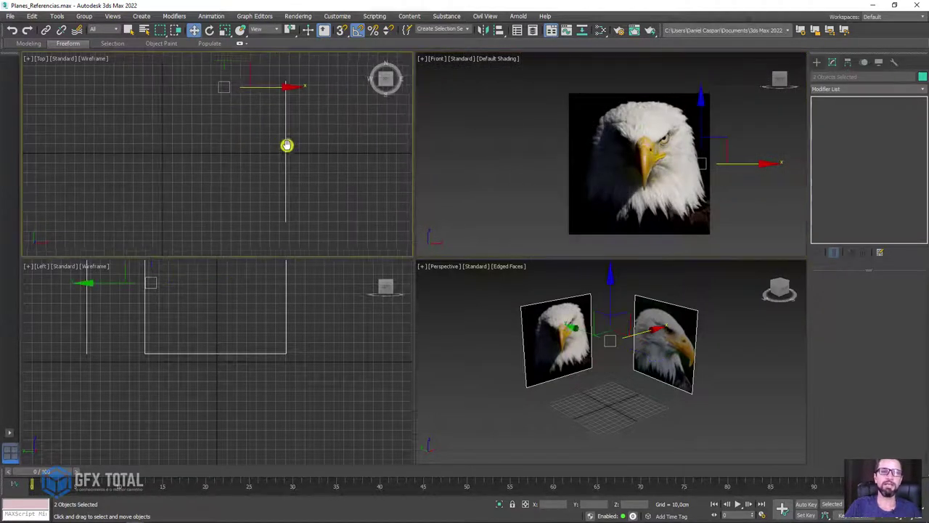
pyautogui.moveTo(262, 281); pyautogui.dragTo(286, 357, button='middle')
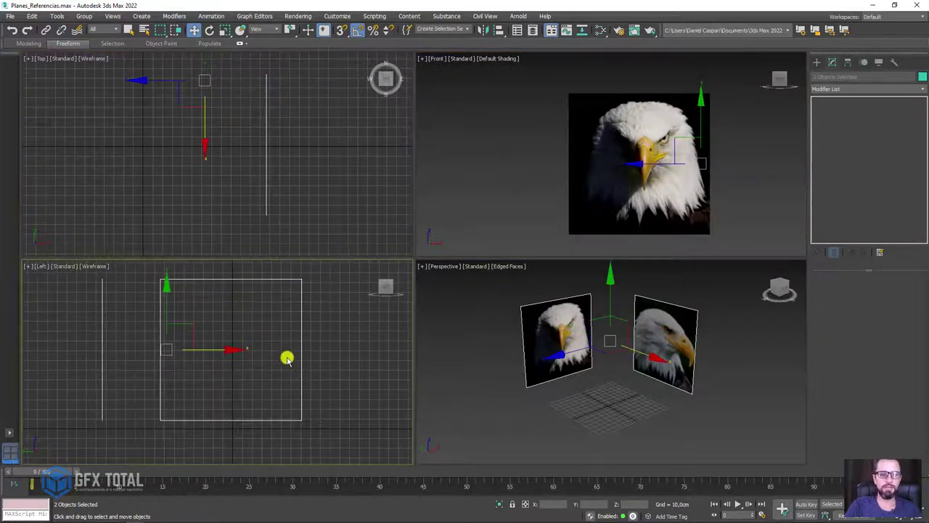
pyautogui.press('F3')
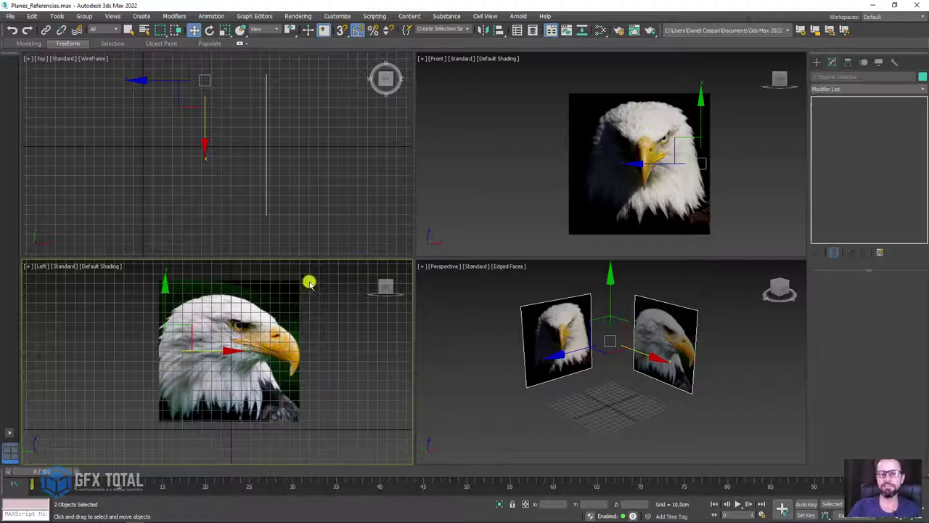
pyautogui.moveTo(385, 286)
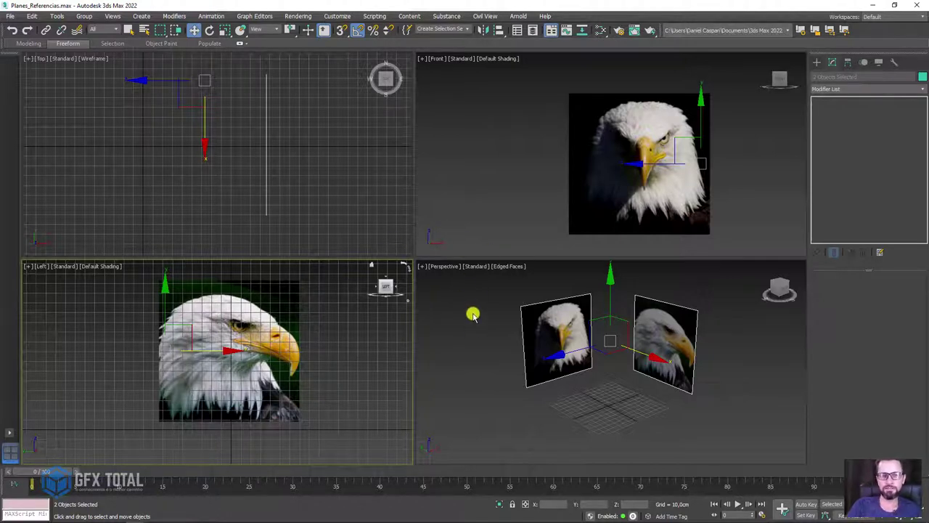
# Resize the viewport split, then reset the layout to four equal views
pyautogui.moveTo(406, 257); pyautogui.dragTo(402, 75)
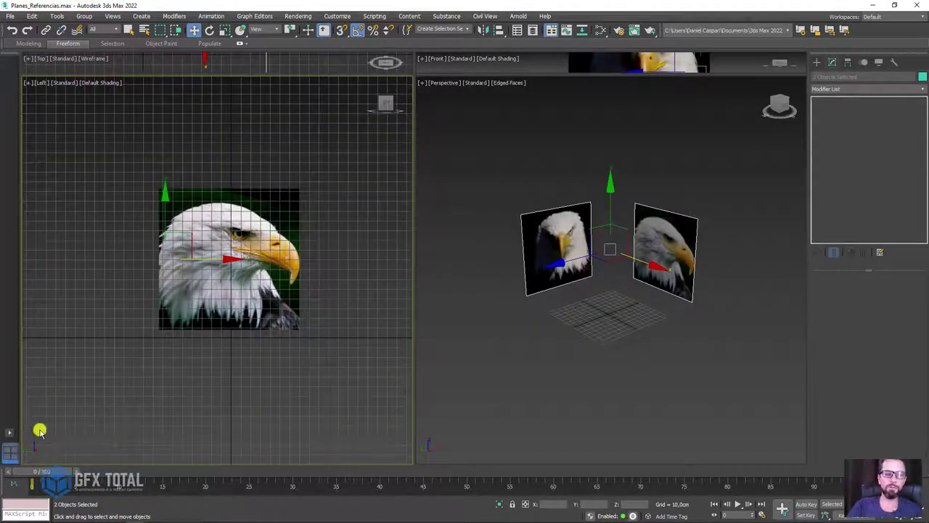
pyautogui.rightClick(409, 75)
pyautogui.click(429, 69)
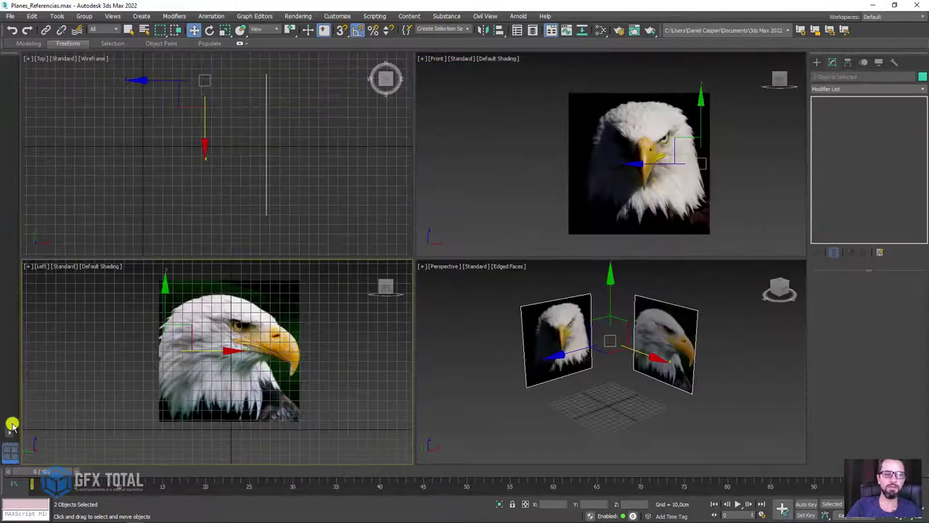
pyautogui.click(10, 450)
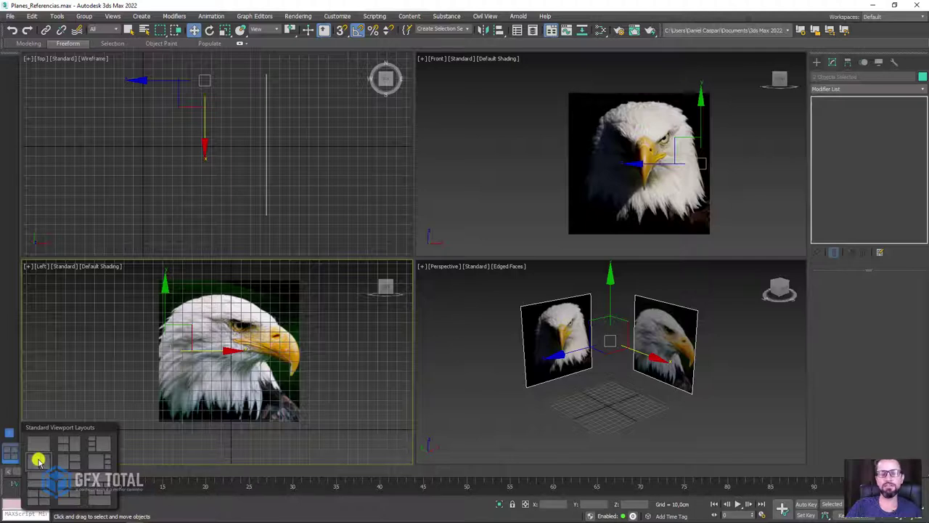
# Switch to a two-view layout with shaded Left and Front views, each zoomed to its eagle plane
pyautogui.click(38, 460)
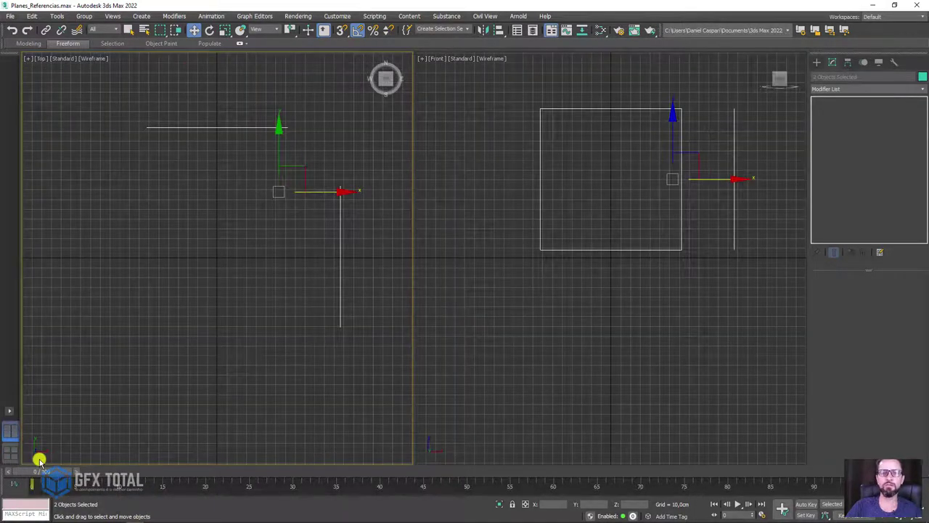
pyautogui.moveTo(495, 218); pyautogui.dragTo(486, 305, button='middle')
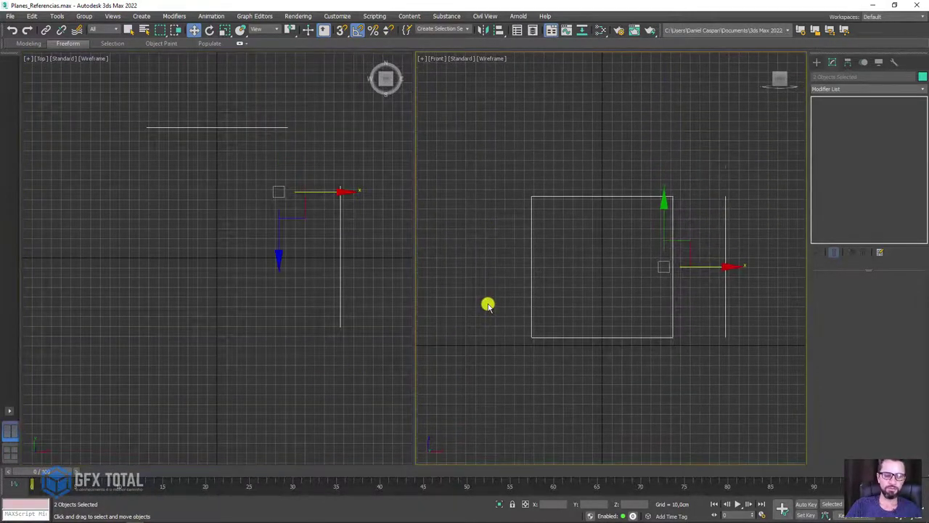
pyautogui.press('F3')
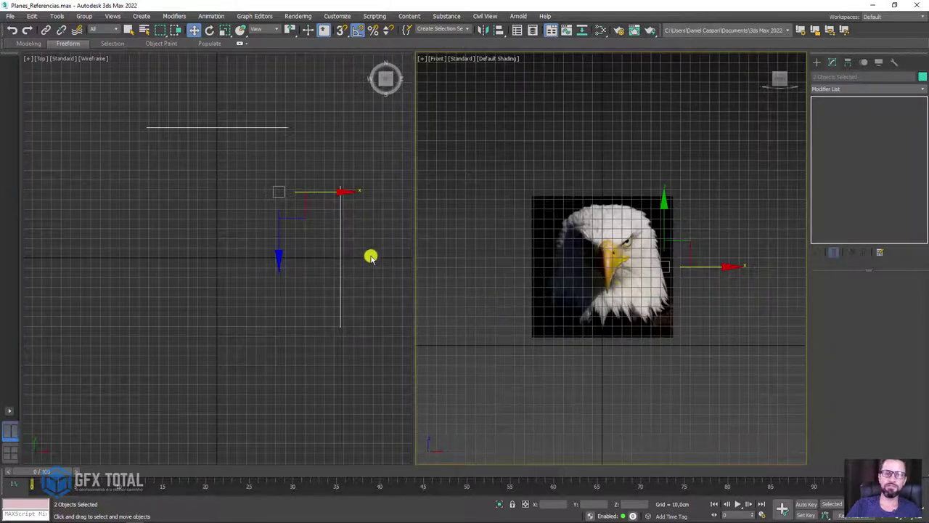
pyautogui.moveTo(318, 245); pyautogui.dragTo(290, 276, button='middle')
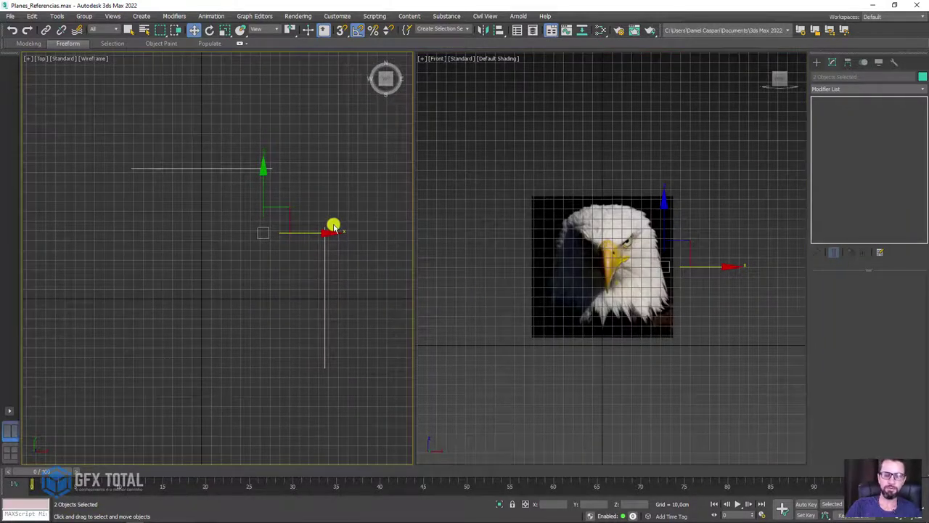
pyautogui.press('l')
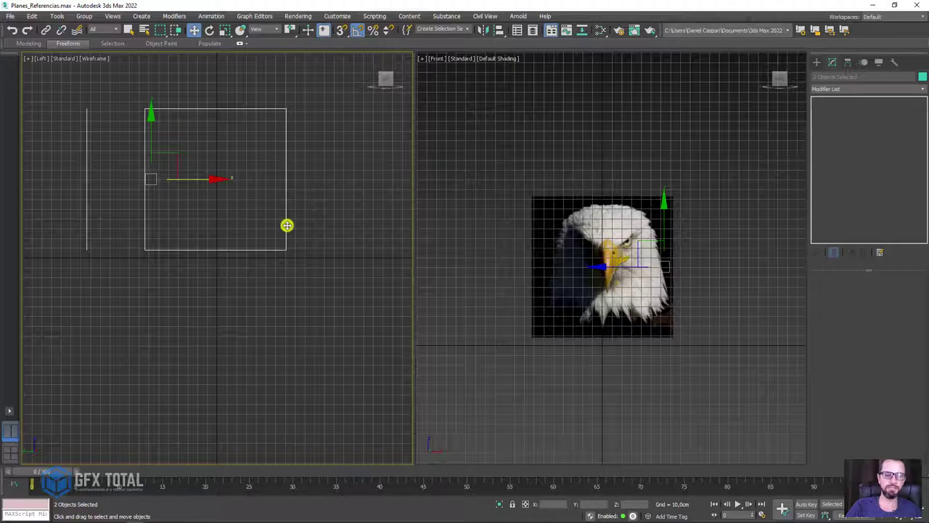
pyautogui.press('F3')
pyautogui.press('z')
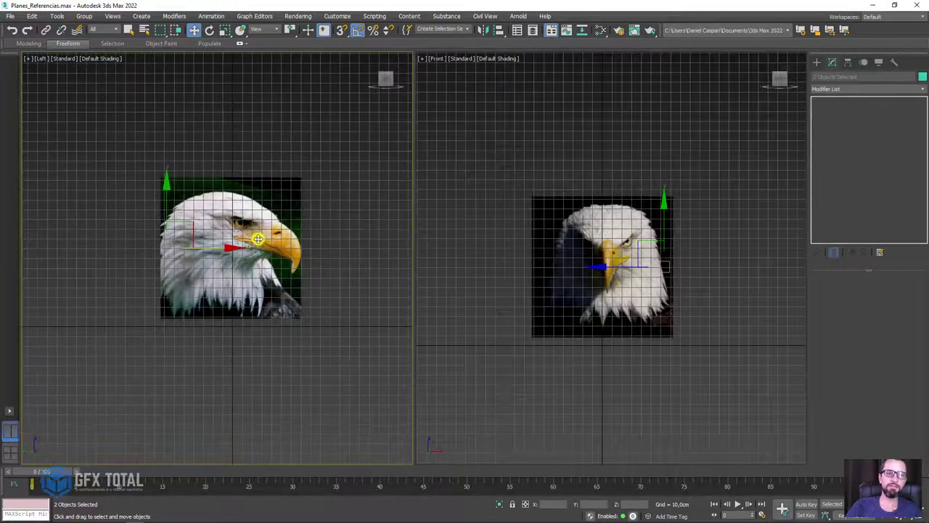
pyautogui.middleClick(620, 266)
pyautogui.press('z')
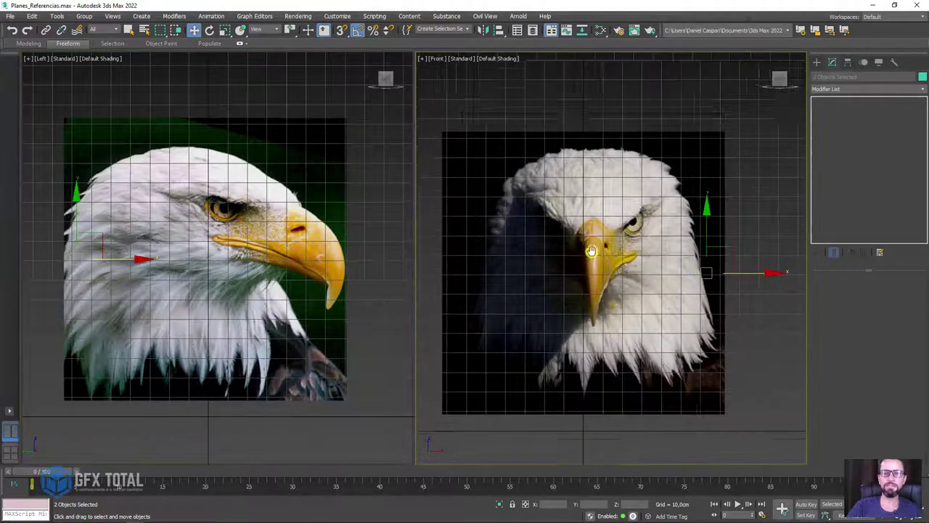
# Return the right view to a straight Front view and hide the grid in both views
pyautogui.moveTo(564, 257)
pyautogui.keyDown('alt'); pyautogui.mouseDown(button='middle')
pyautogui.moveTo(627, 267)
pyautogui.moveTo(579, 272)
pyautogui.moveTo(625, 280)
pyautogui.moveTo(626, 263)
pyautogui.moveTo(592, 263)
pyautogui.moveTo(607, 264)
pyautogui.mouseUp(button='middle'); pyautogui.keyUp('alt')
pyautogui.moveTo(566, 243); pyautogui.dragTo(580, 244, button='middle')
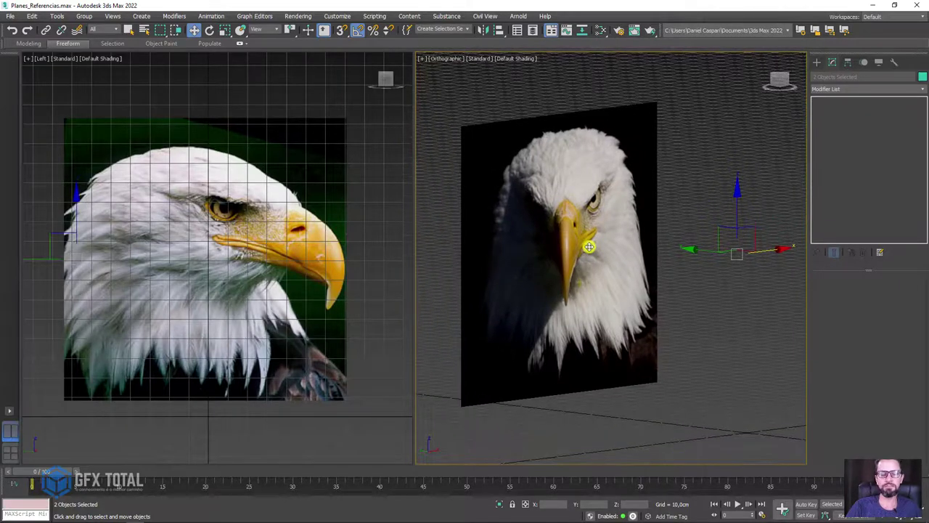
pyautogui.press('f')
pyautogui.scroll(2, 589, 246)
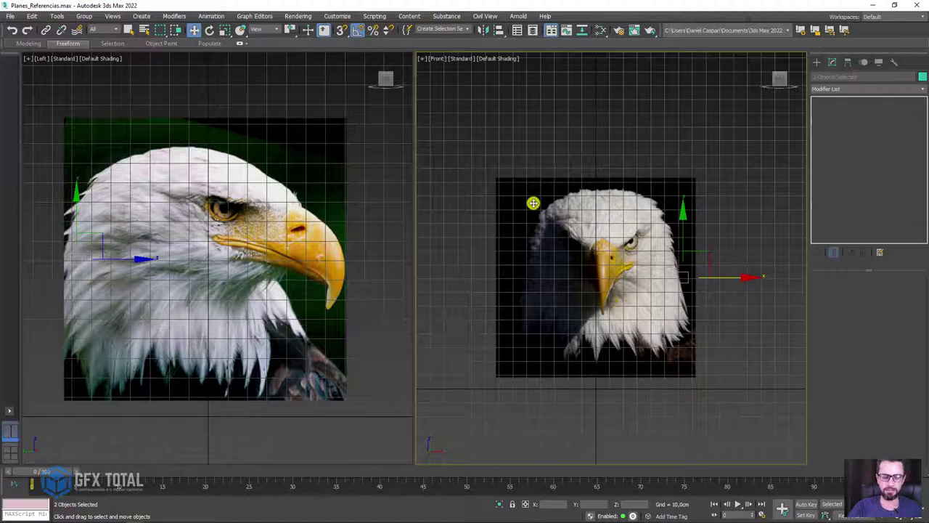
pyautogui.press('g')
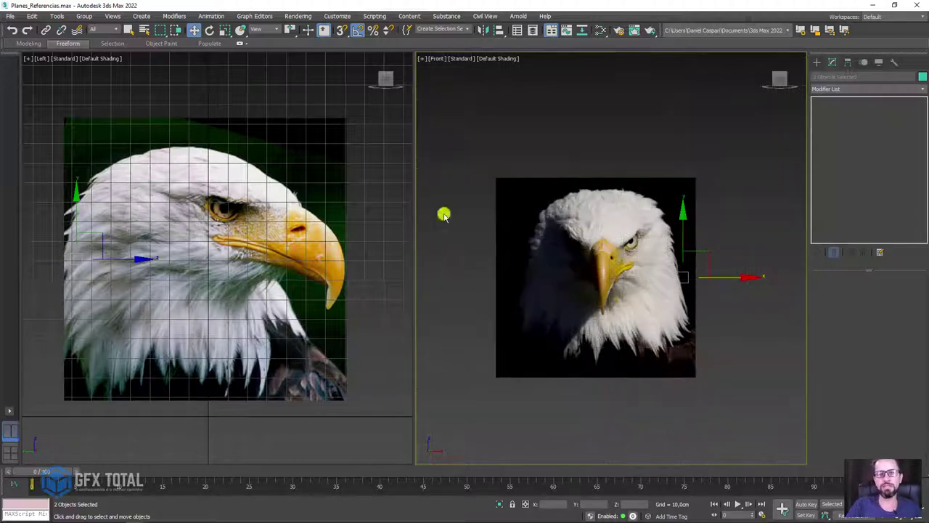
pyautogui.rightClick(277, 219)
pyautogui.press('g')
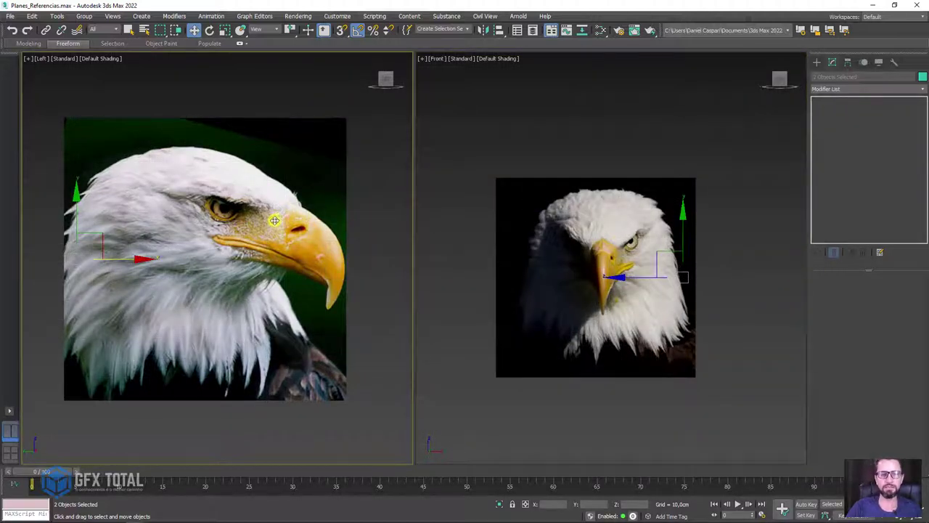
pyautogui.scroll(3, 544, 232)
pyautogui.scroll(-2, 643, 229)
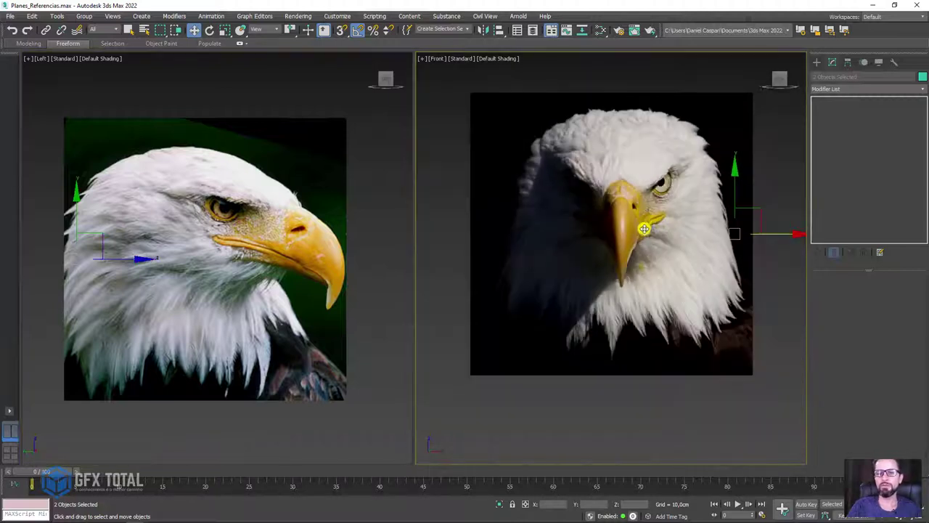
pyautogui.scroll(-2, 667, 246)
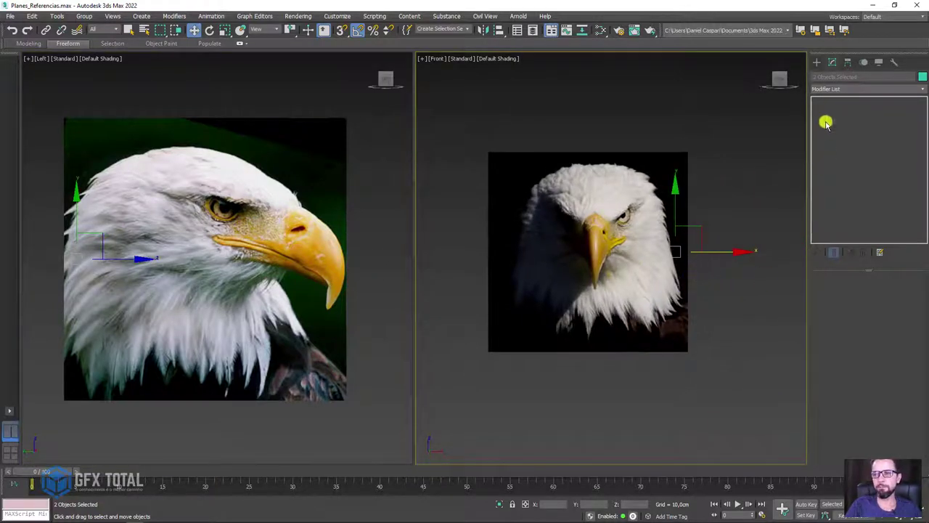
pyautogui.click(817, 63)
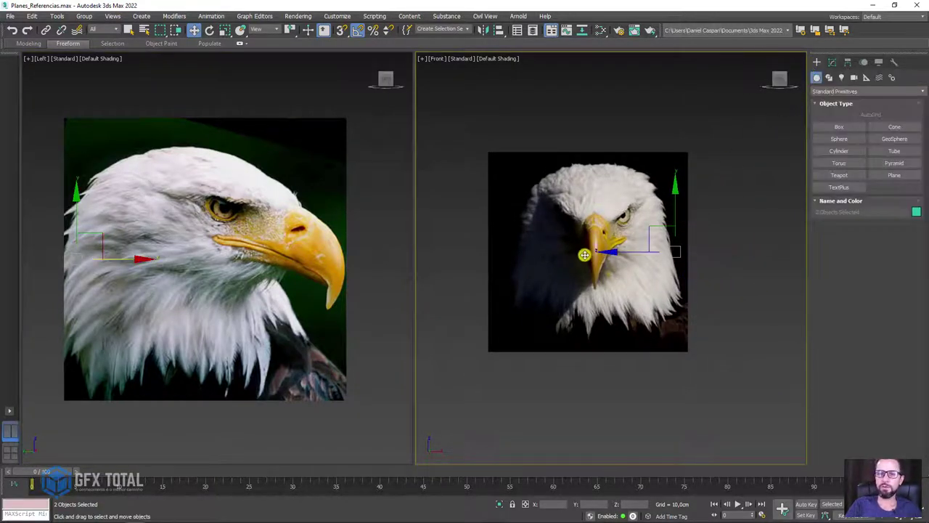
# Create a cube Box001 in front of the reference planes and zero its X and Y position
pyautogui.moveTo(584, 254)
pyautogui.keyDown('alt'); pyautogui.mouseDown(button='middle')
pyautogui.moveTo(607, 253)
pyautogui.moveTo(637, 286)
pyautogui.moveTo(627, 257)
pyautogui.mouseUp(button='middle'); pyautogui.keyUp('alt')
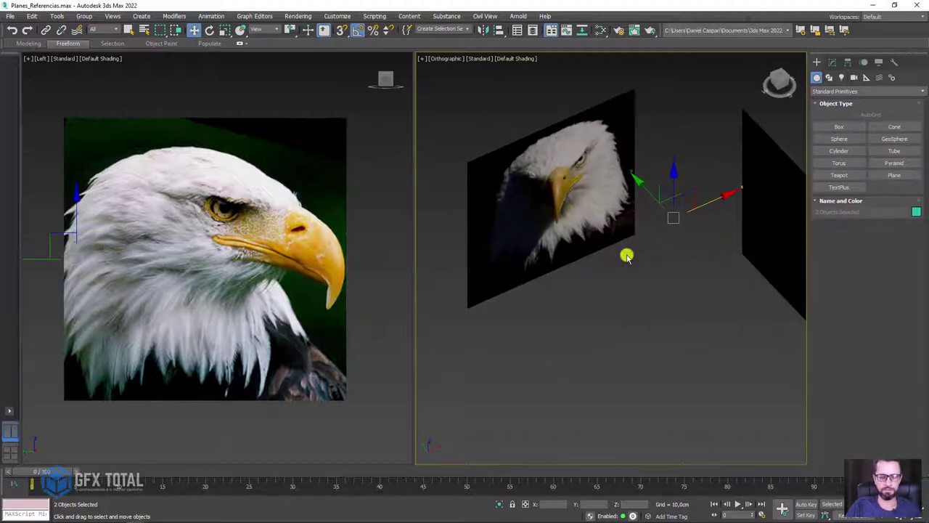
pyautogui.click(838, 127)
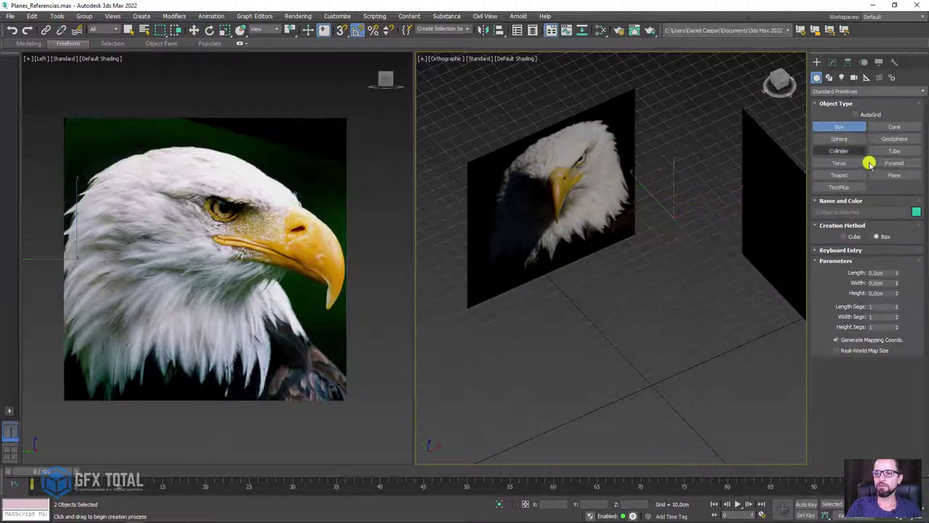
pyautogui.click(844, 236)
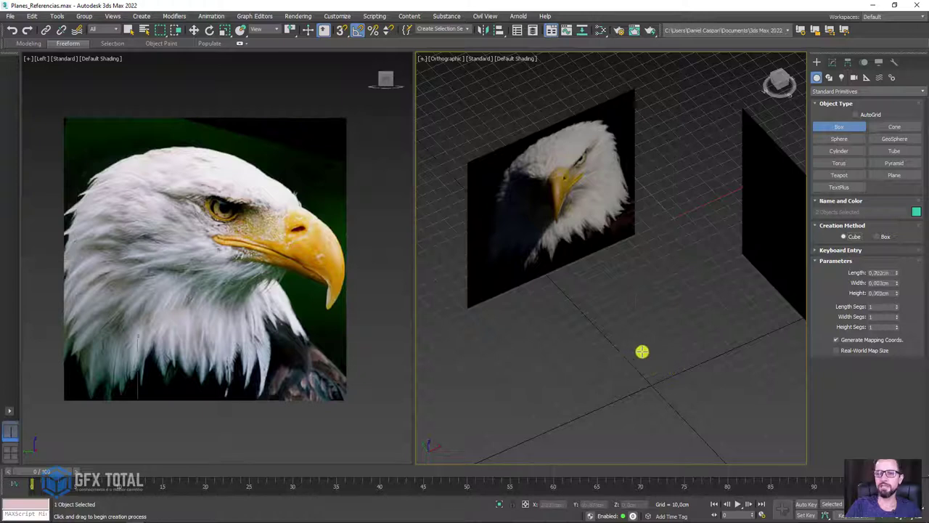
pyautogui.moveTo(642, 351)
pyautogui.mouseDown()
pyautogui.moveTo(666, 361)
pyautogui.moveTo(668, 346)
pyautogui.mouseUp()
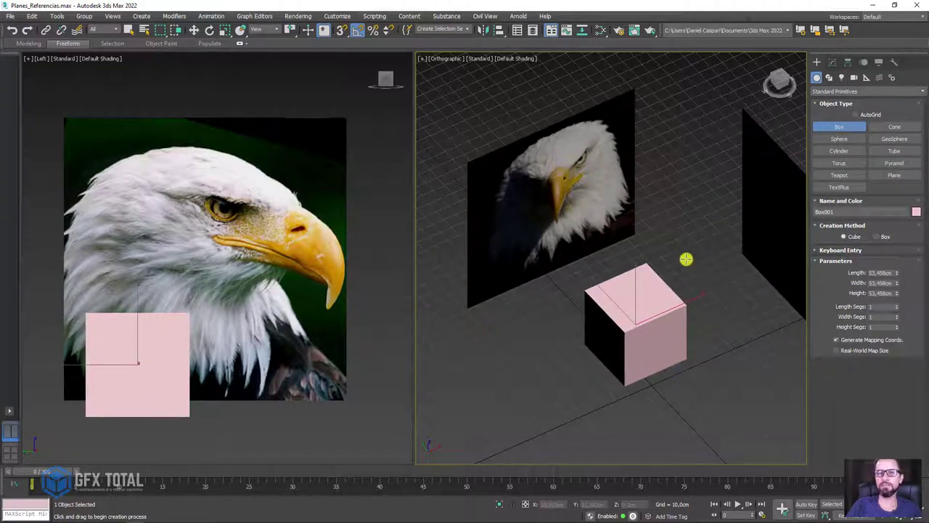
pyautogui.click(194, 30)
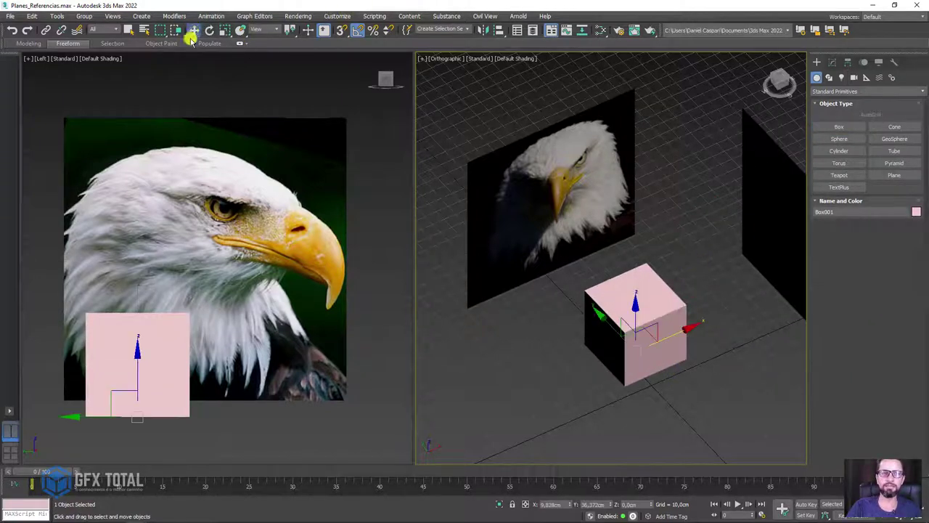
pyautogui.rightClick(194, 30)
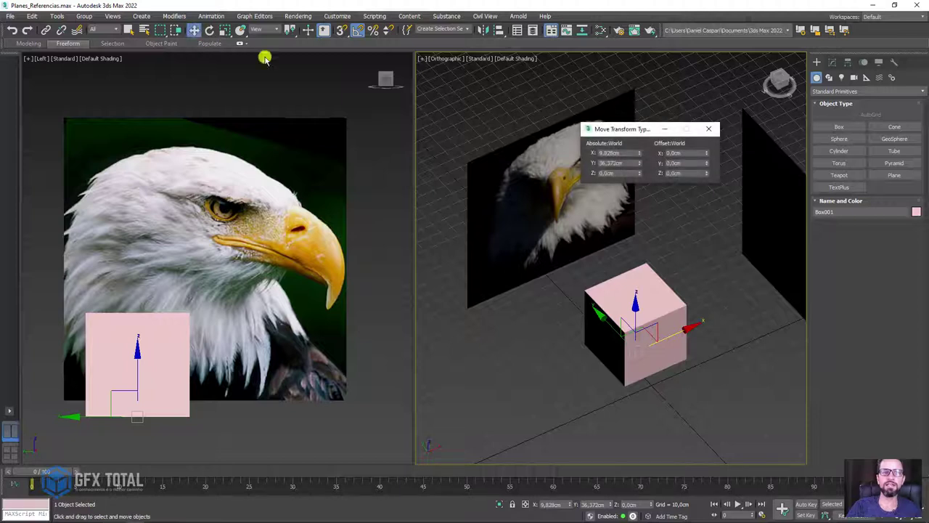
pyautogui.rightClick(638, 152)
pyautogui.rightClick(638, 162)
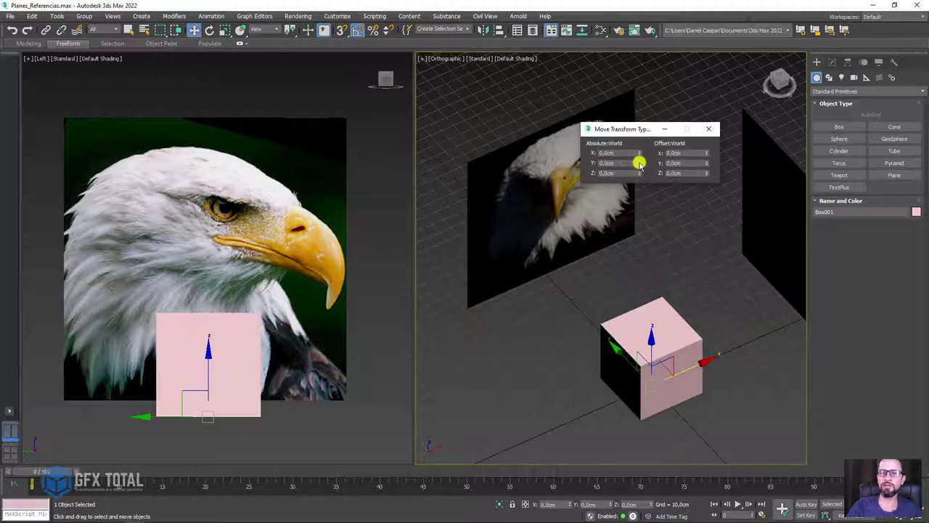
pyautogui.click(708, 129)
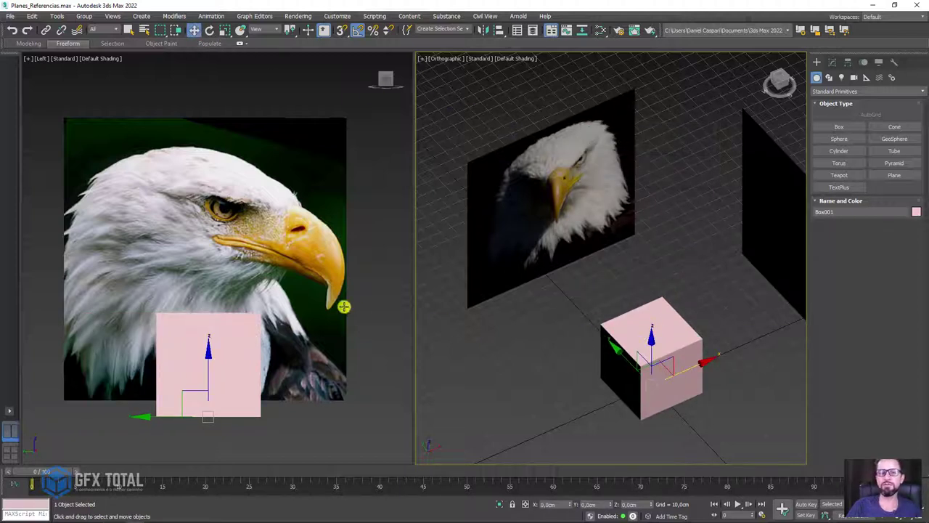
# In the Front view, slide the front eagle plane slightly left, then reselect Box001
pyautogui.moveTo(618, 293); pyautogui.dragTo(663, 312, button='middle')
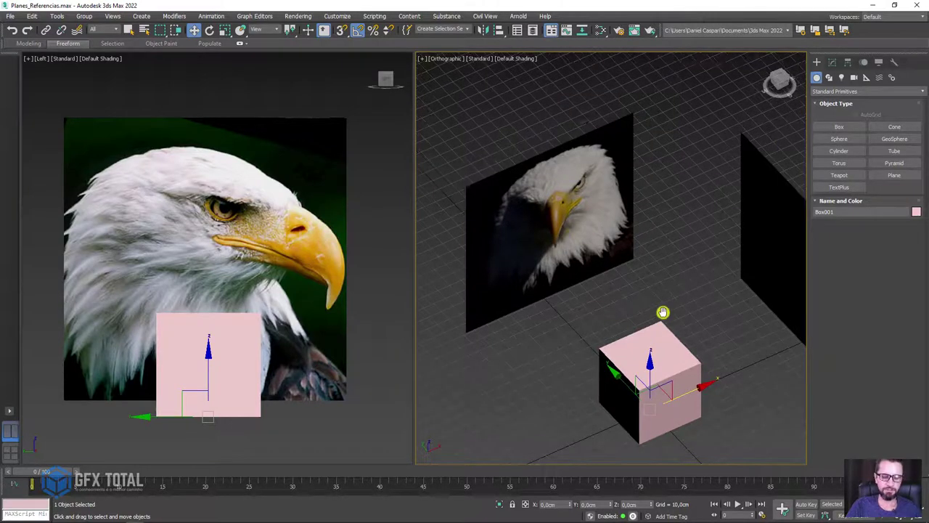
pyautogui.press('f')
pyautogui.scroll(3, 621, 300)
pyautogui.scroll(-3, 622, 299)
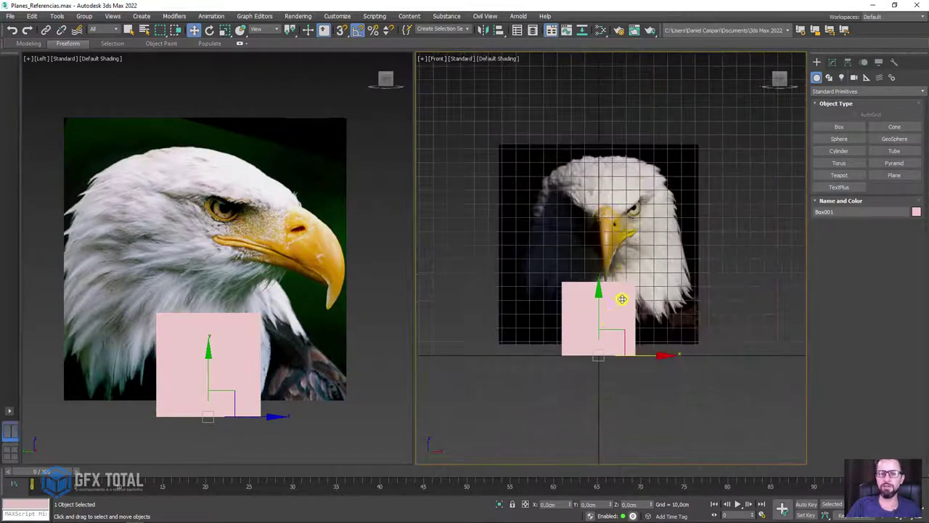
pyautogui.scroll(4, 622, 299)
pyautogui.scroll(-2, 570, 211)
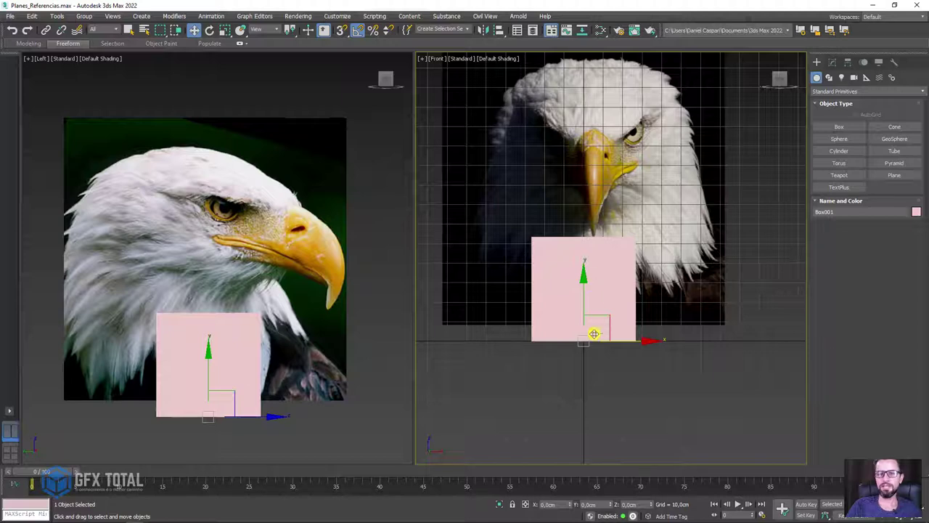
pyautogui.moveTo(593, 365)
pyautogui.mouseDown(button='middle')
pyautogui.moveTo(581, 220)
pyautogui.moveTo(601, 294)
pyautogui.mouseUp(button='middle')
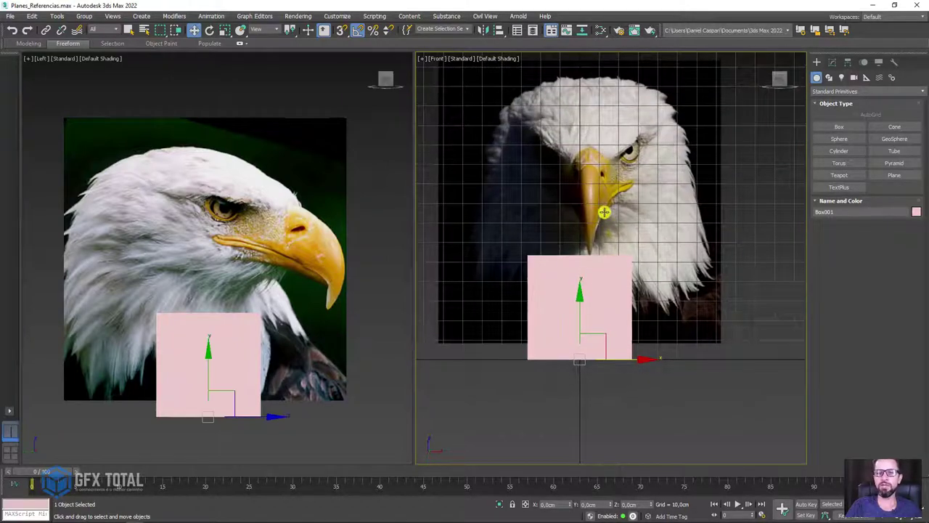
pyautogui.click(606, 211)
pyautogui.moveTo(632, 201); pyautogui.dragTo(618, 201)
pyautogui.click(601, 272)
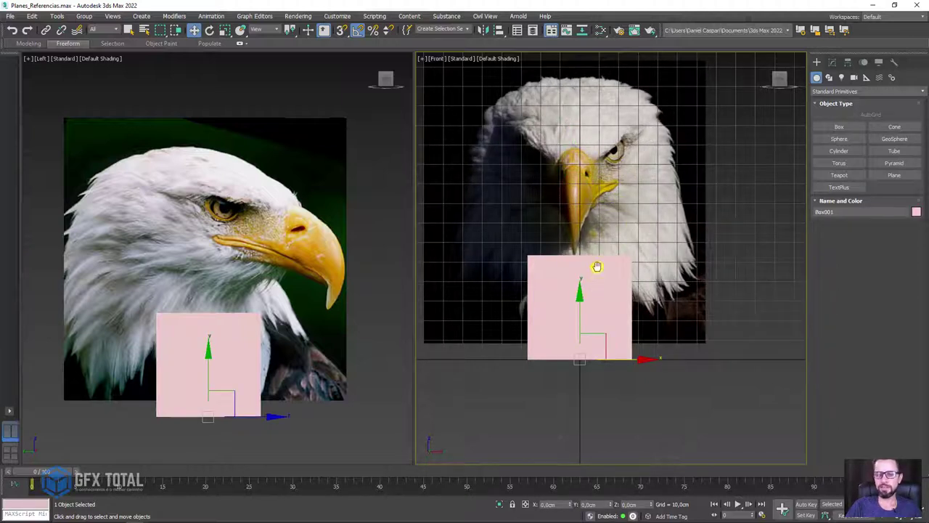
pyautogui.moveTo(595, 266); pyautogui.dragTo(594, 235, button='middle')
pyautogui.click(832, 62)
pyautogui.click(873, 90)
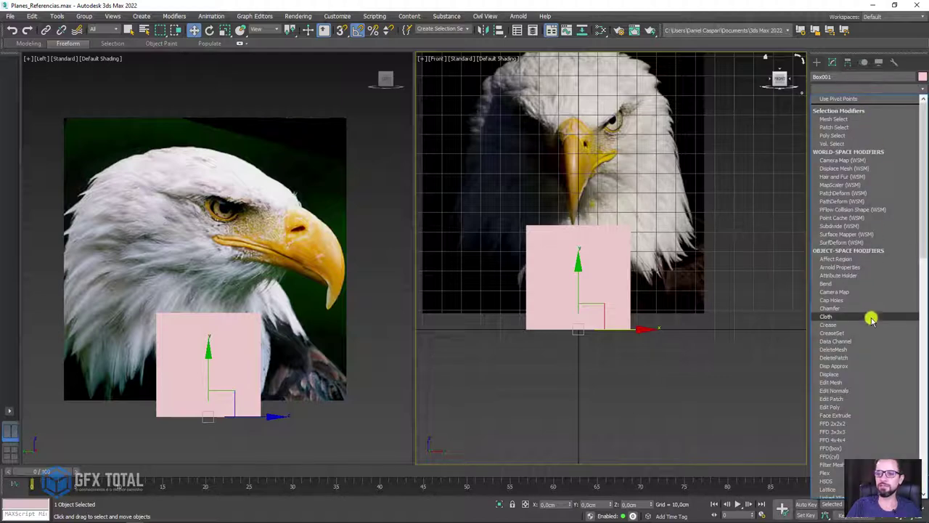
# Add Edit Poly to Box001, enter Edge level, and show the Front view in wireframe
pyautogui.click(830, 407)
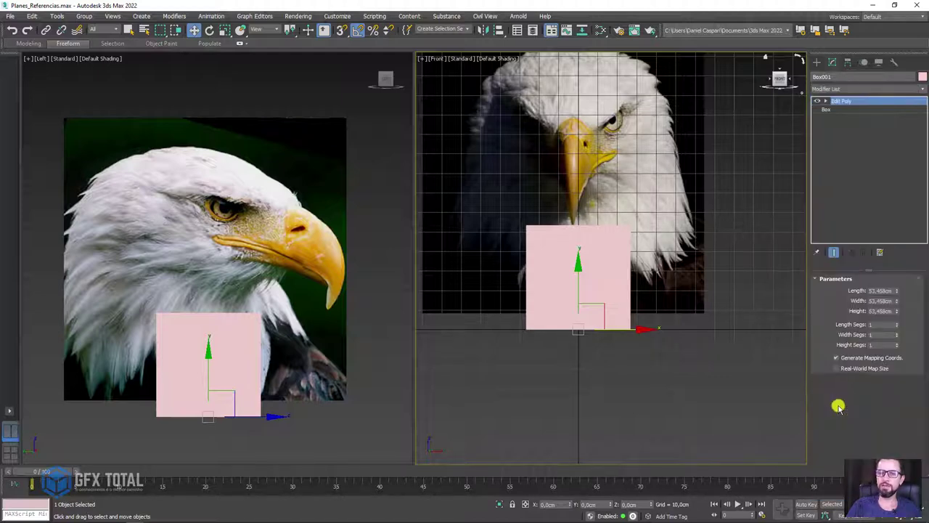
pyautogui.click(827, 102)
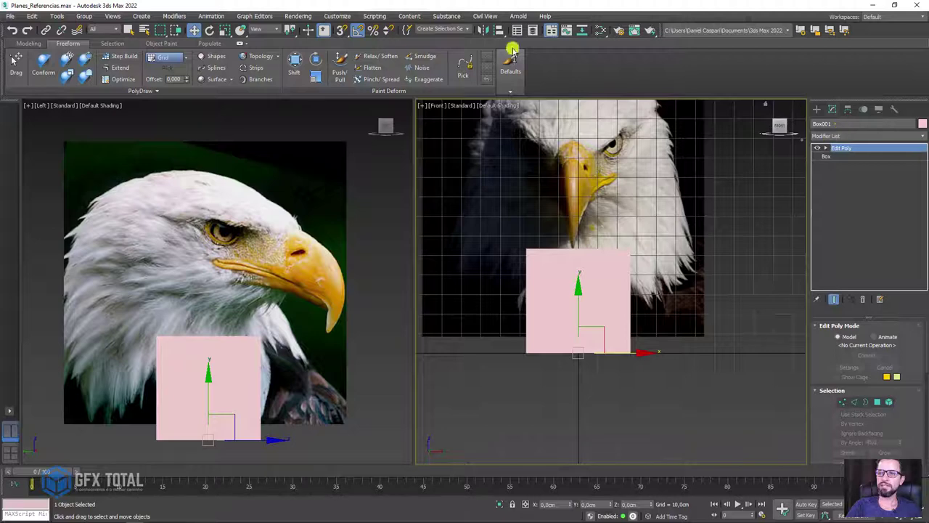
pyautogui.click(241, 45)
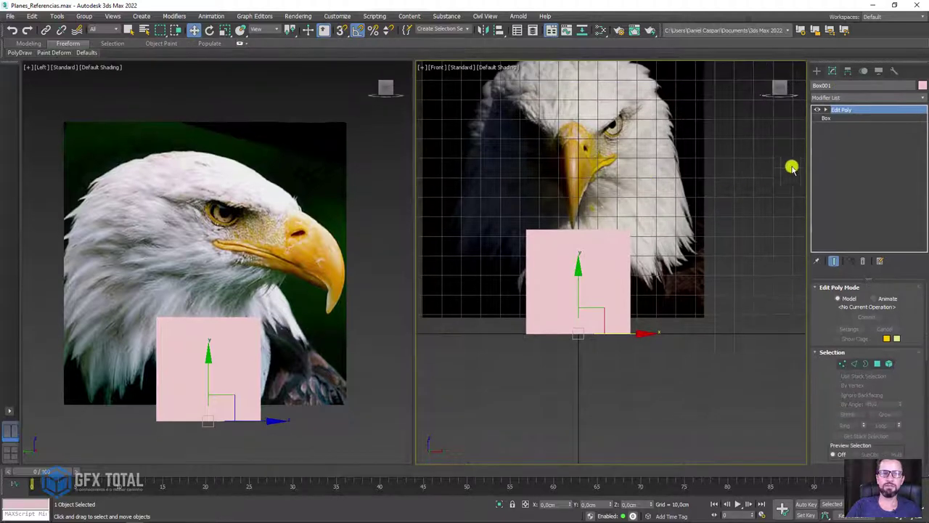
pyautogui.click(825, 109)
pyautogui.click(842, 127)
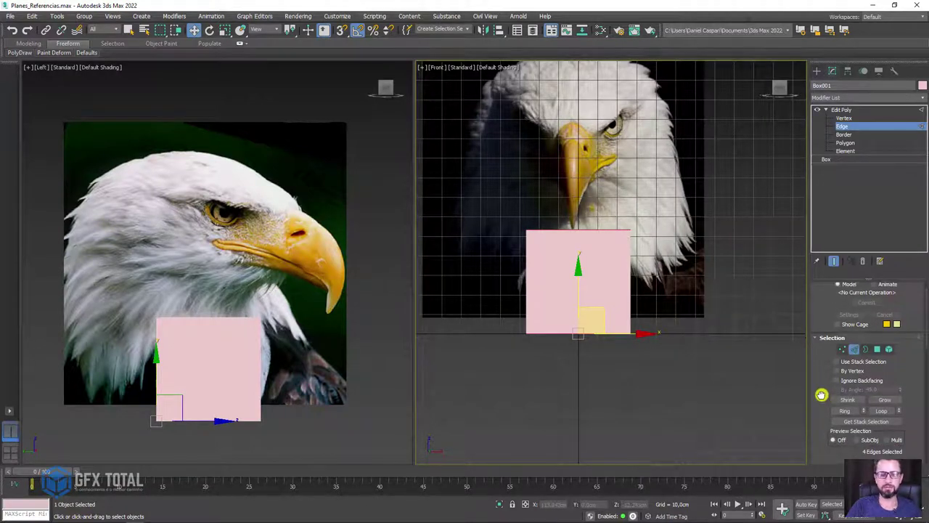
pyautogui.scroll(-1, 827, 394)
pyautogui.press('F3')
# Connect the edges with a centre loop, delete the right-half vertices, and restore shaded display
pyautogui.scroll(-3, 849, 393)
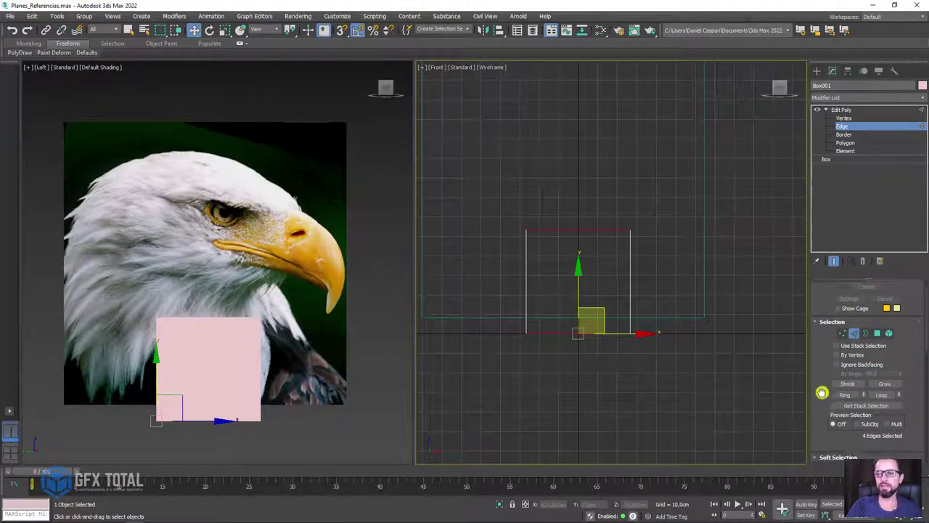
pyautogui.scroll(-3, 821, 387)
pyautogui.click(879, 325)
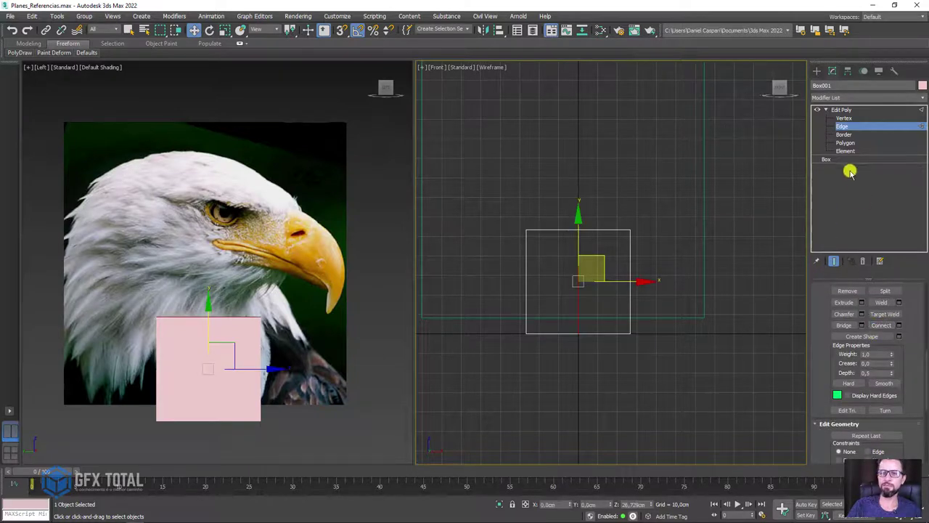
pyautogui.click(849, 119)
pyautogui.moveTo(671, 129); pyautogui.dragTo(618, 402)
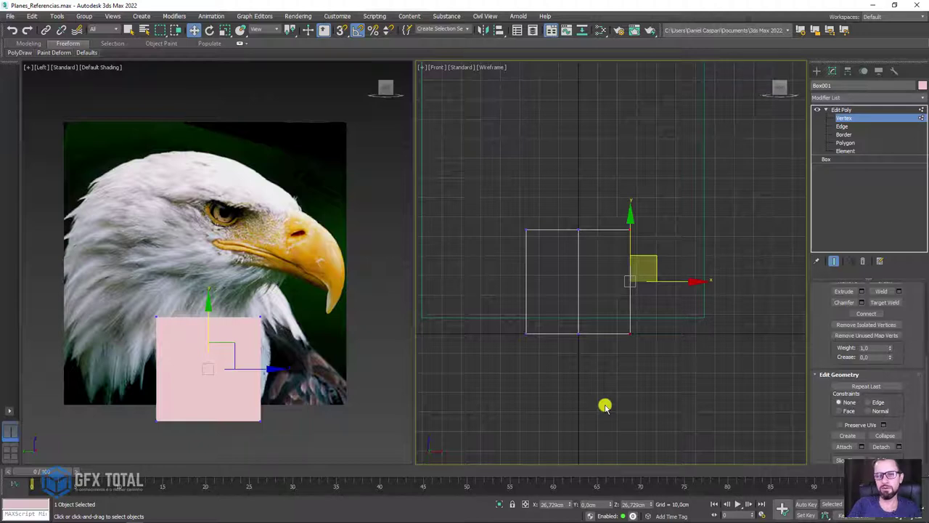
pyautogui.press('Delete')
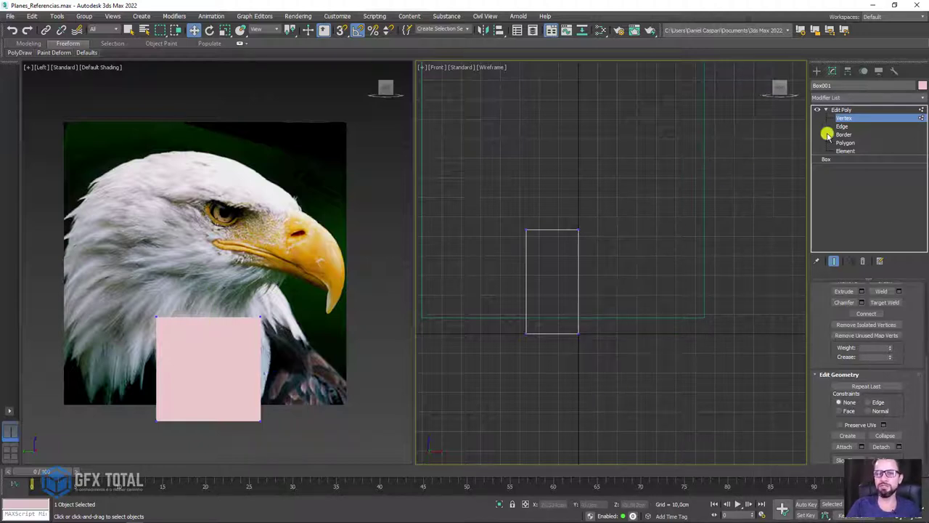
pyautogui.press('F3')
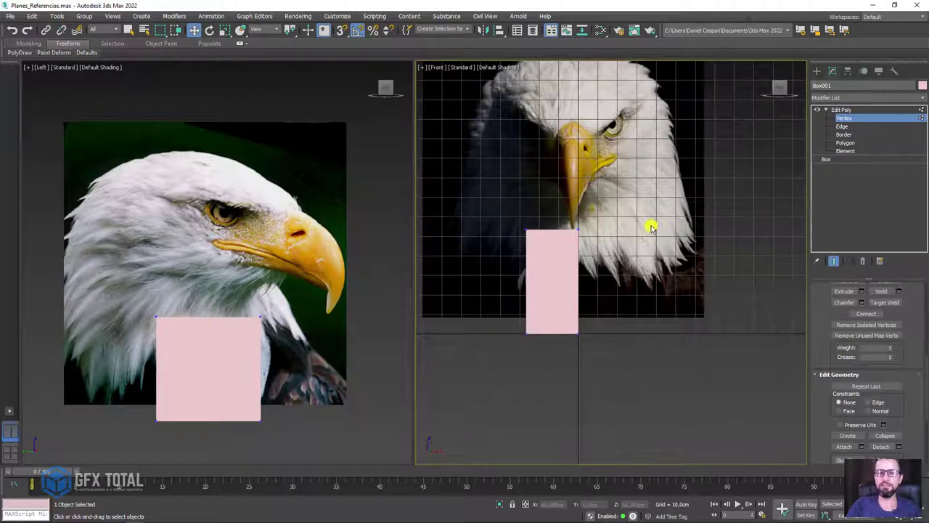
pyautogui.moveTo(175, 322); pyautogui.dragTo(238, 219, button='middle')
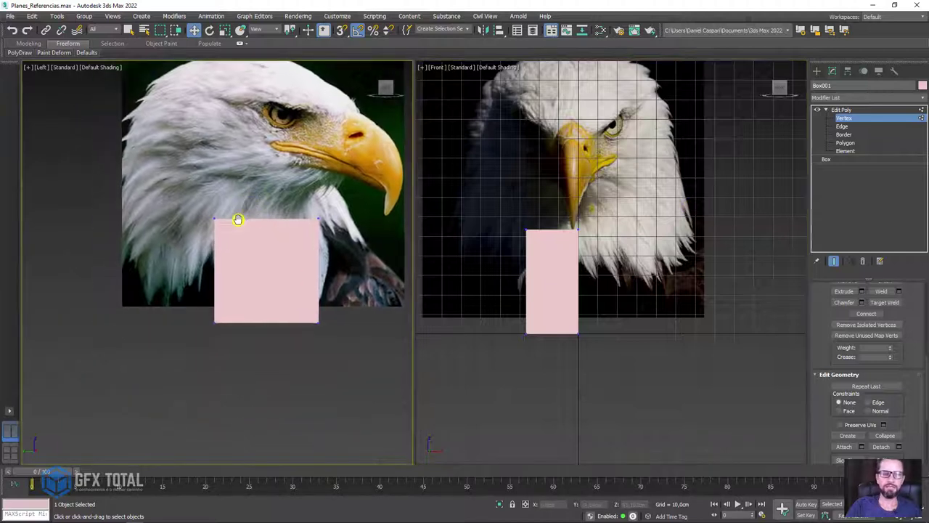
pyautogui.moveTo(402, 291)
pyautogui.mouseDown(button='middle')
pyautogui.moveTo(296, 286)
pyautogui.moveTo(398, 135)
pyautogui.mouseUp(button='middle')
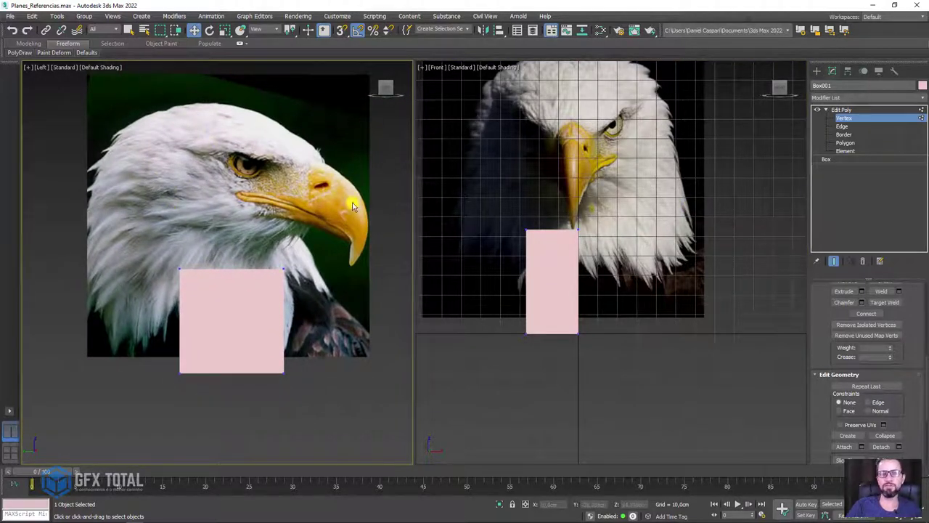
# Slide the front eagle plane right so the beak's centre line meets the box's cut edge
pyautogui.click(855, 109)
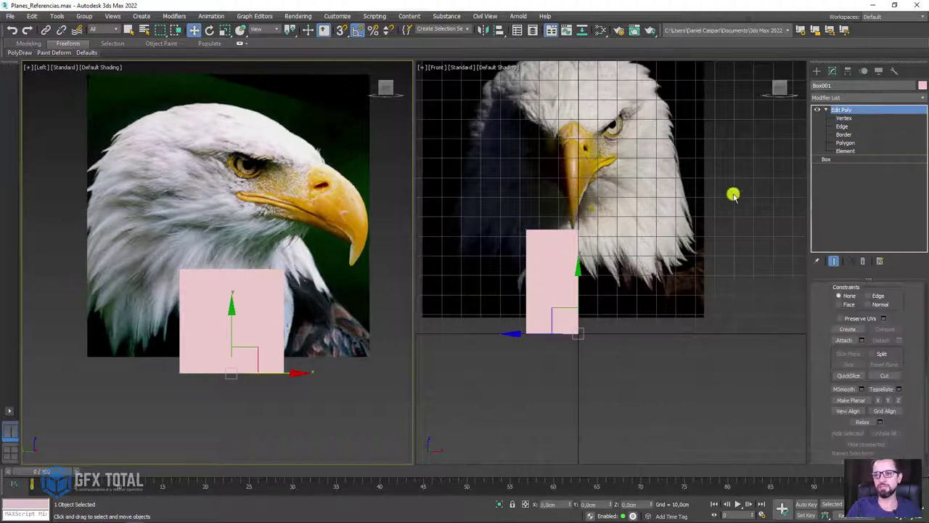
pyautogui.click(601, 221)
pyautogui.scroll(5, 596, 237)
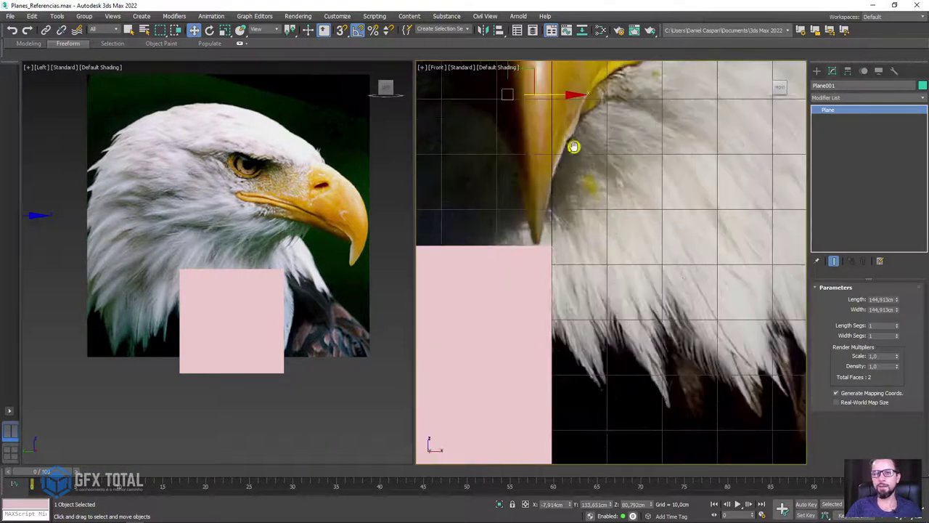
pyautogui.moveTo(574, 147); pyautogui.dragTo(588, 181, button='middle')
pyautogui.moveTo(567, 129); pyautogui.dragTo(583, 130)
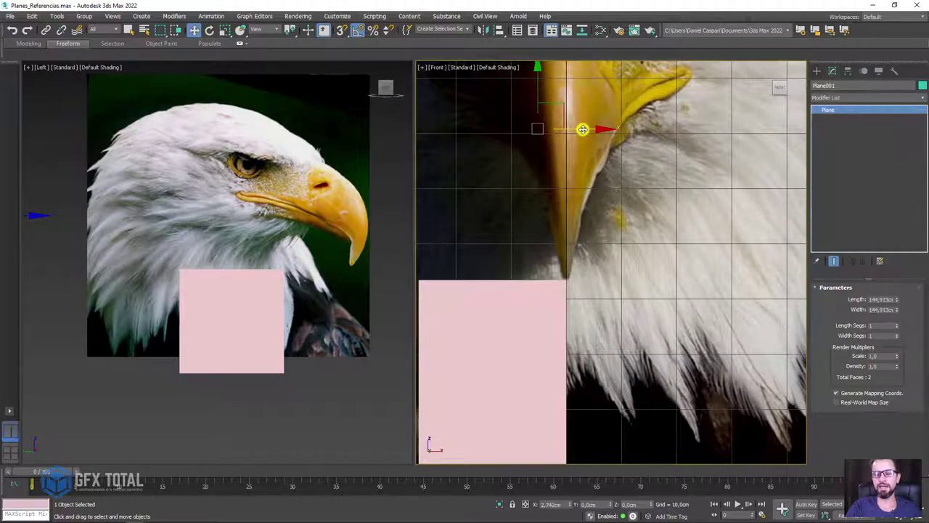
pyautogui.scroll(5, 565, 290)
pyautogui.scroll(-2, 565, 252)
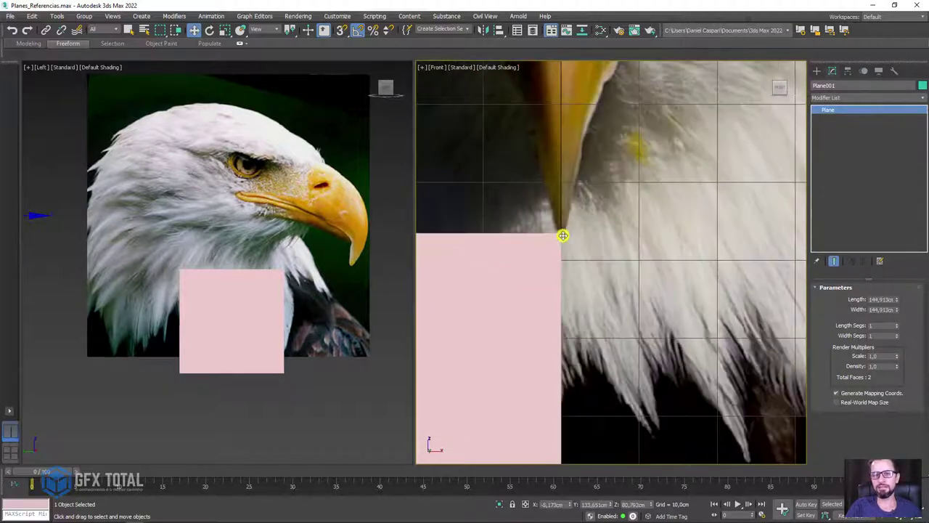
pyautogui.scroll(-3, 562, 236)
# Raise the half box up to beak height in the side view
pyautogui.click(542, 259)
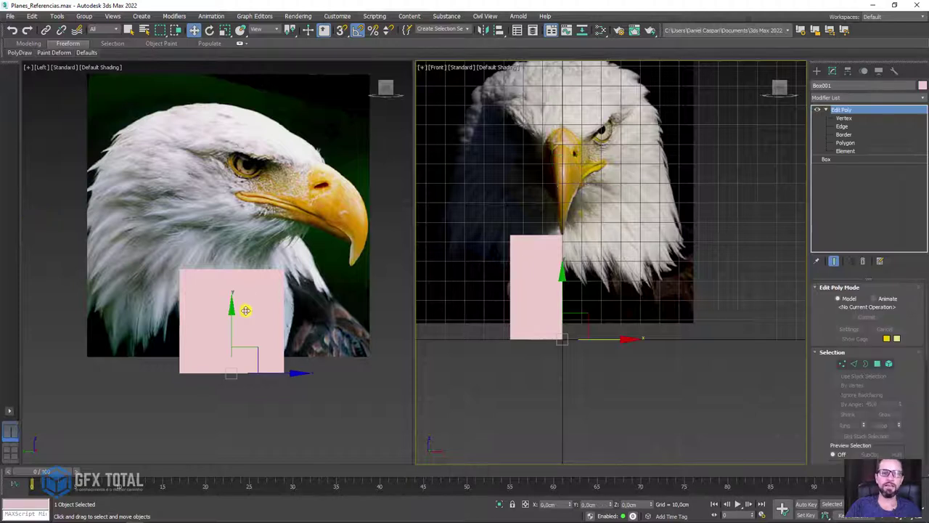
pyautogui.moveTo(232, 319); pyautogui.dragTo(240, 214)
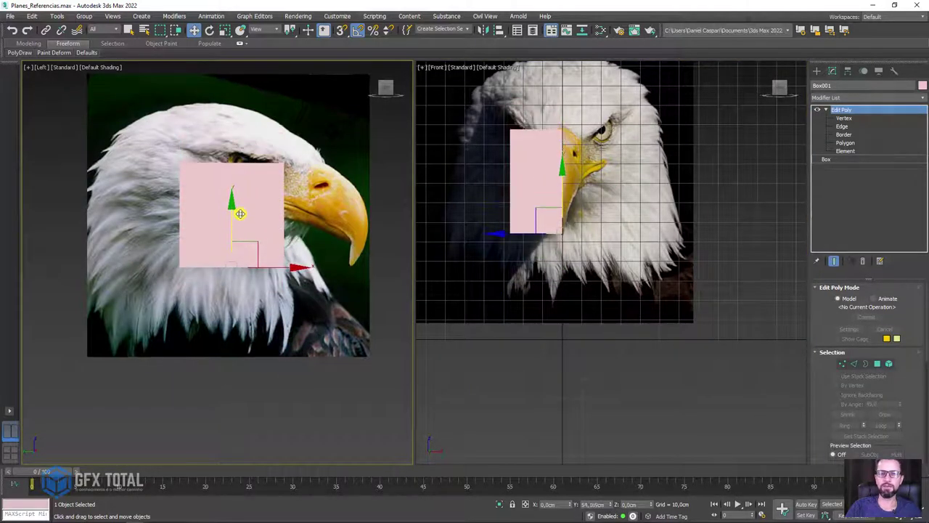
pyautogui.scroll(2, 493, 222)
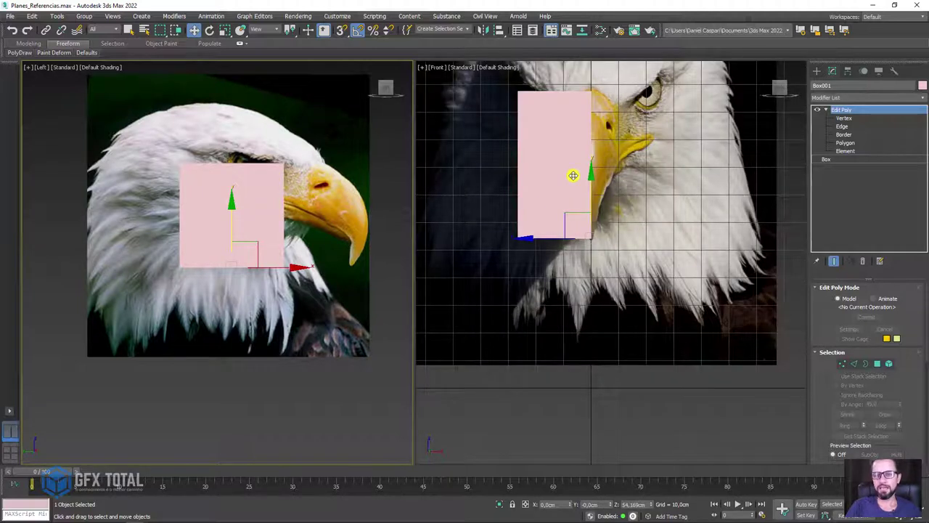
pyautogui.click(846, 143)
# Keep only the front-facing polygon by deleting the inverted selection, and show edged faces
pyautogui.click(559, 163)
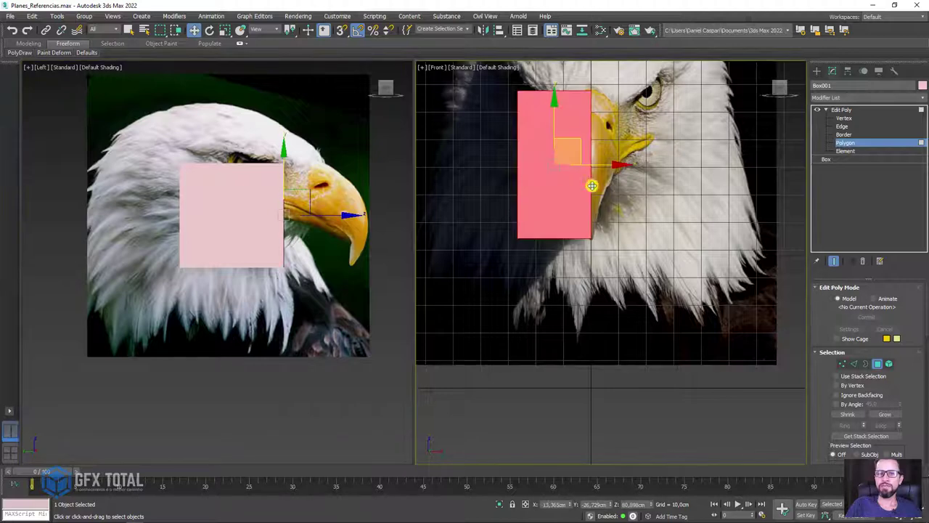
pyautogui.moveTo(584, 216)
pyautogui.keyDown('alt'); pyautogui.mouseDown(button='middle')
pyautogui.moveTo(614, 224)
pyautogui.moveTo(730, 327)
pyautogui.mouseUp(button='middle'); pyautogui.keyUp('alt')
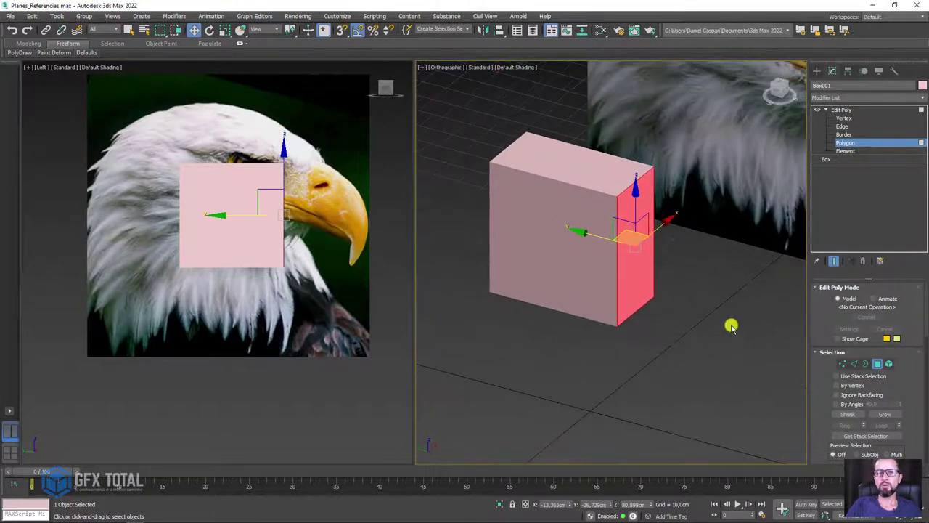
pyautogui.hotkey('ctrl', 'i')
pyautogui.press('Delete')
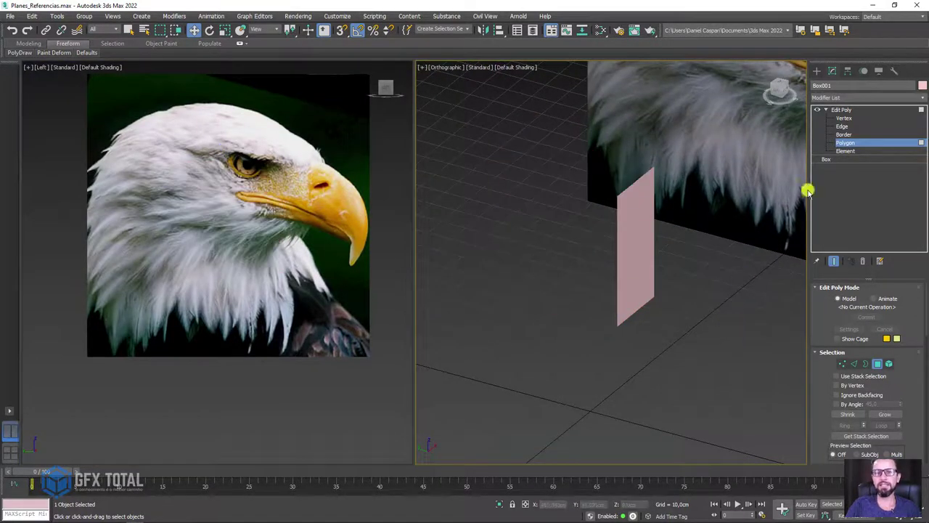
pyautogui.moveTo(673, 249); pyautogui.dragTo(672, 248, button='middle')
pyautogui.press('F4')
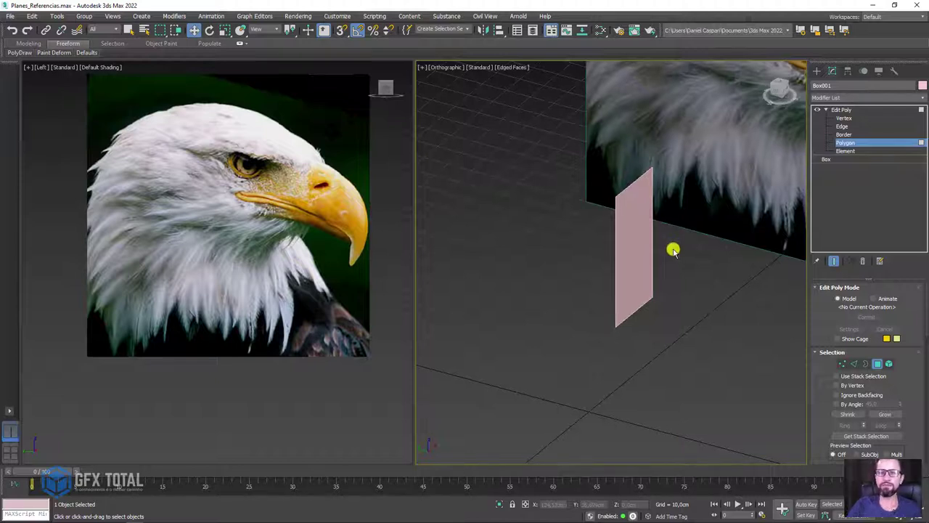
# Move the plane's top vertices to the top of the beak in the side view
pyautogui.click(844, 117)
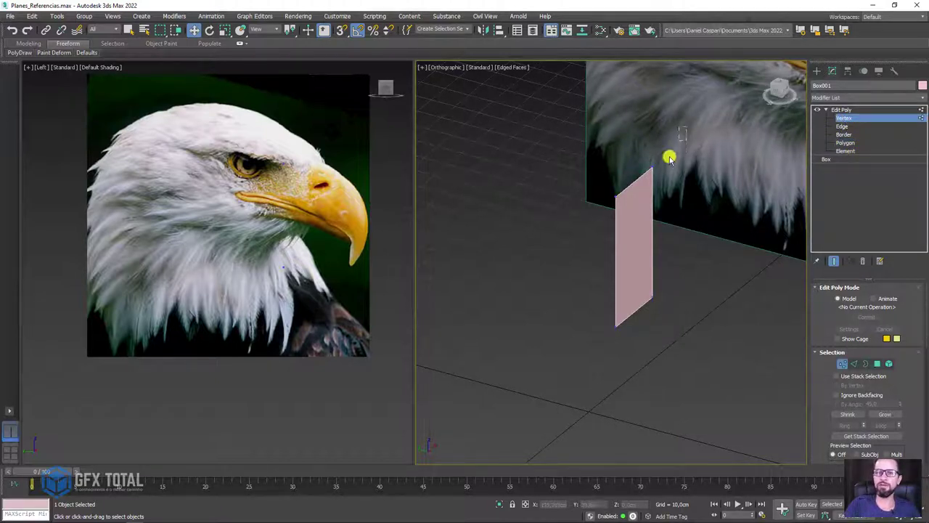
pyautogui.moveTo(670, 155); pyautogui.dragTo(524, 244)
pyautogui.moveTo(615, 241); pyautogui.dragTo(599, 288, button='middle')
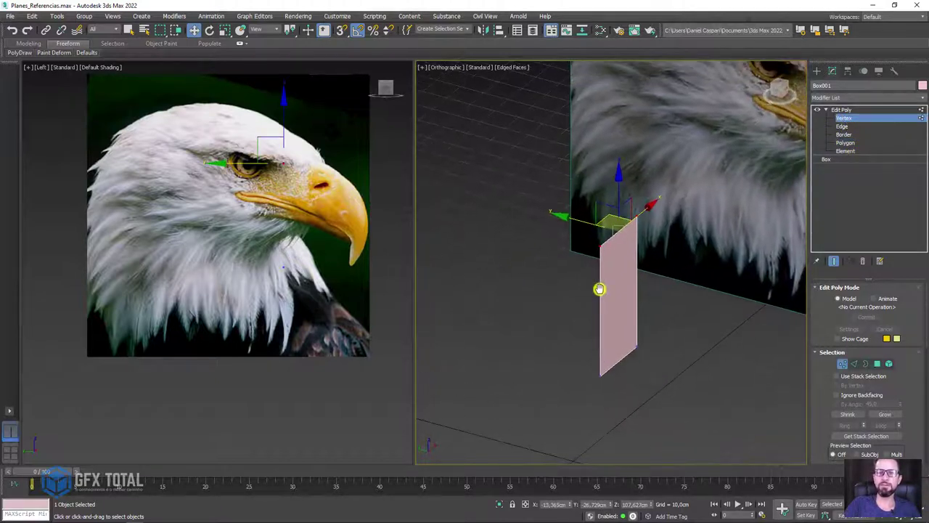
pyautogui.press('f')
pyautogui.scroll(2, 532, 149)
pyautogui.scroll(3, 532, 149)
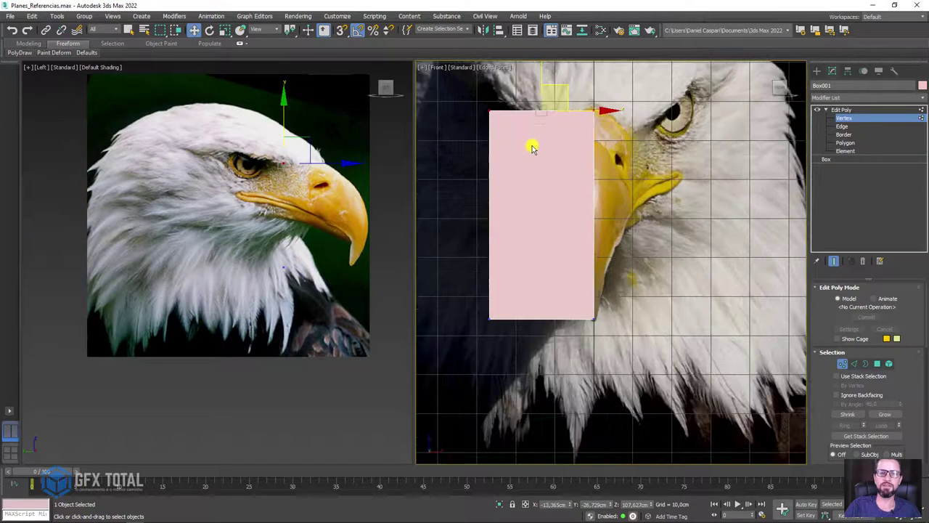
pyautogui.moveTo(302, 172); pyautogui.dragTo(283, 206, button='middle')
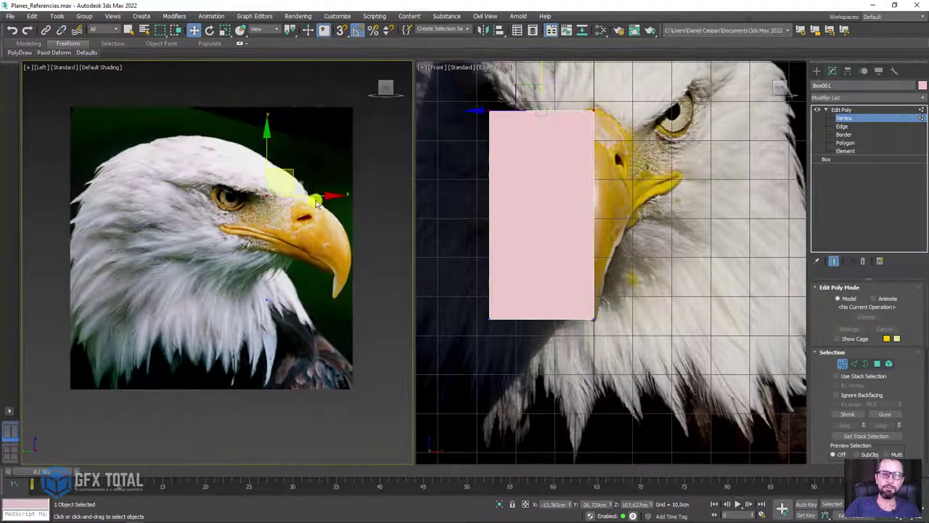
pyautogui.moveTo(332, 195); pyautogui.dragTo(348, 194)
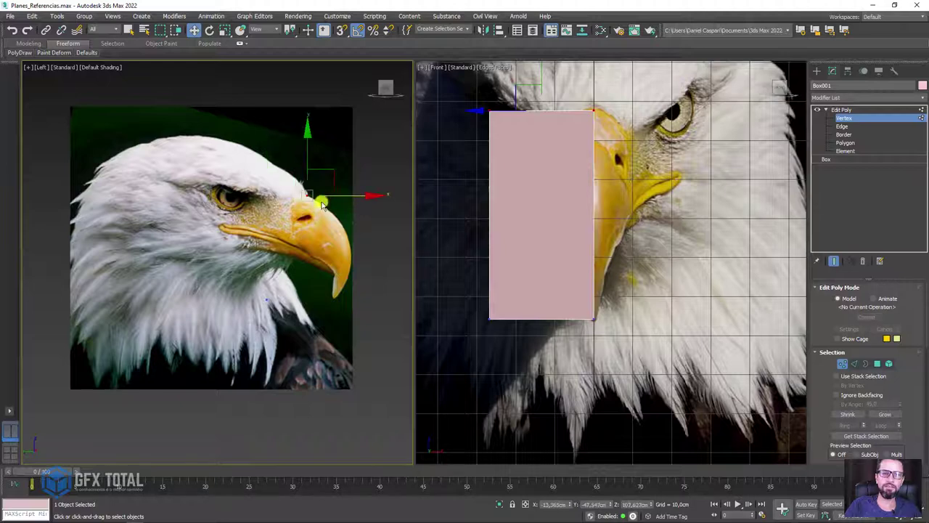
# Drag the bottom vertex down to the beak tip in the Left view
pyautogui.scroll(4, 321, 201)
pyautogui.moveTo(326, 210)
pyautogui.keyDown('alt'); pyautogui.mouseDown(button='middle')
pyautogui.moveTo(336, 235)
pyautogui.moveTo(254, 259)
pyautogui.mouseUp(button='middle'); pyautogui.keyUp('alt')
pyautogui.scroll(-2, 324, 238)
pyautogui.keyDown('alt'); pyautogui.moveTo(309, 241); pyautogui.dragTo(315, 262, button='middle'); pyautogui.keyUp('alt')
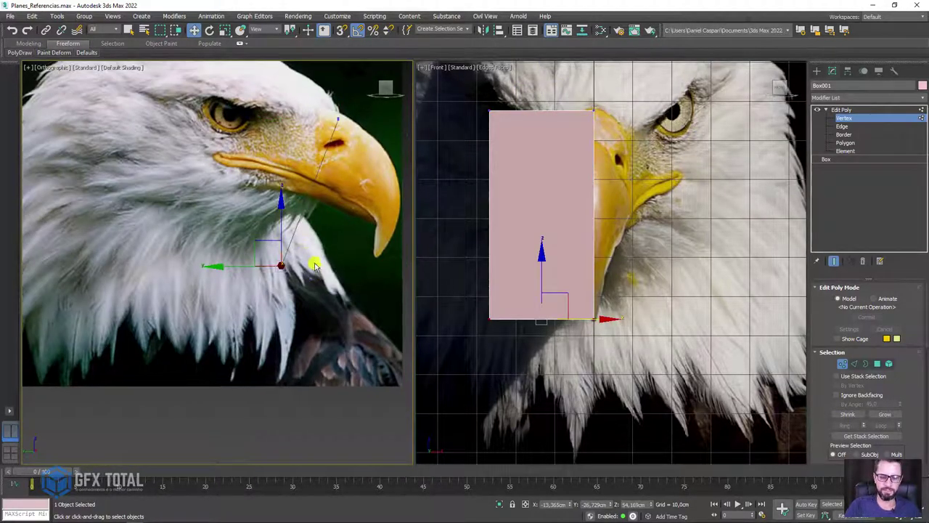
pyautogui.press('l')
pyautogui.scroll(3, 308, 266)
pyautogui.moveTo(294, 266)
pyautogui.mouseDown()
pyautogui.moveTo(418, 262)
pyautogui.moveTo(373, 210)
pyautogui.mouseUp()
pyautogui.scroll(2, 312, 262)
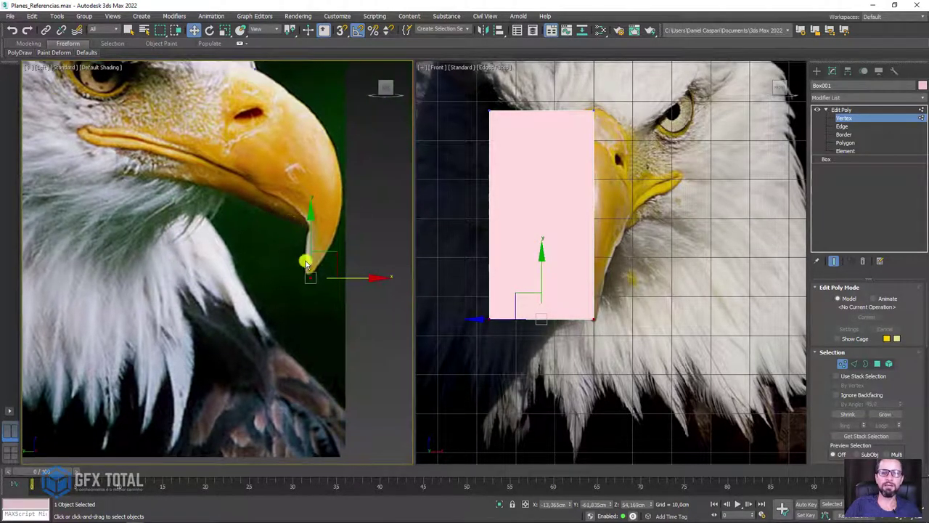
pyautogui.scroll(3, 337, 273)
pyautogui.scroll(-3, 346, 271)
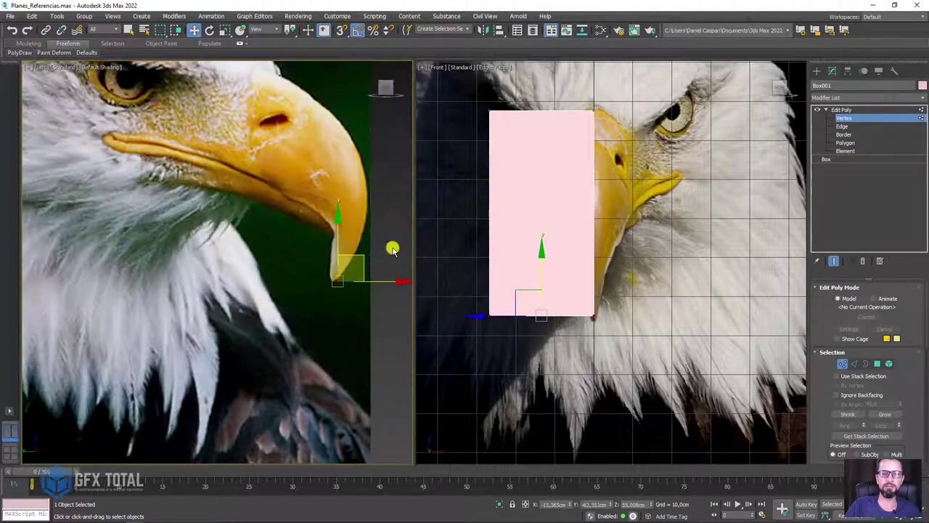
pyautogui.click(840, 127)
# Select the plane's two side edges and set its object colour to blue
pyautogui.click(595, 211)
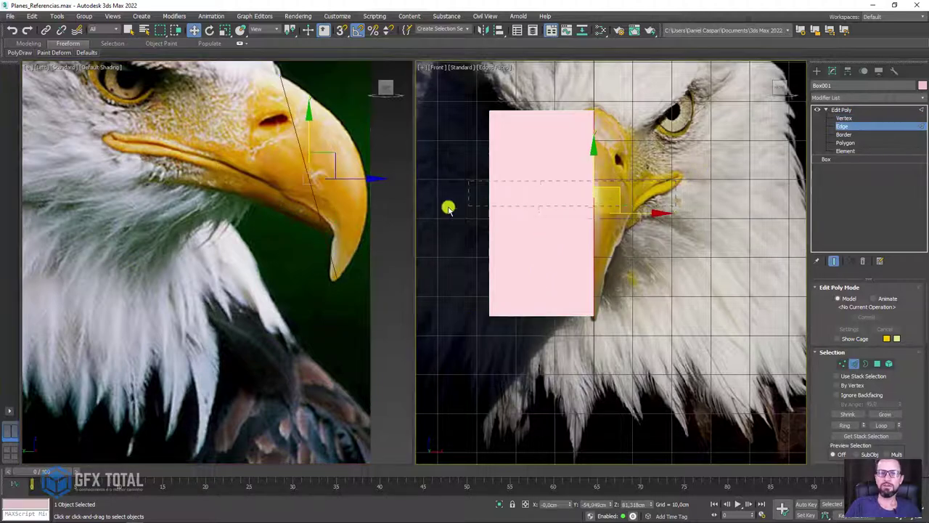
pyautogui.click(489, 211)
pyautogui.scroll(-2, 586, 260)
pyautogui.moveTo(586, 259)
pyautogui.keyDown('alt'); pyautogui.mouseDown(button='middle')
pyautogui.moveTo(689, 321)
pyautogui.moveTo(653, 287)
pyautogui.mouseUp(button='middle'); pyautogui.keyUp('alt')
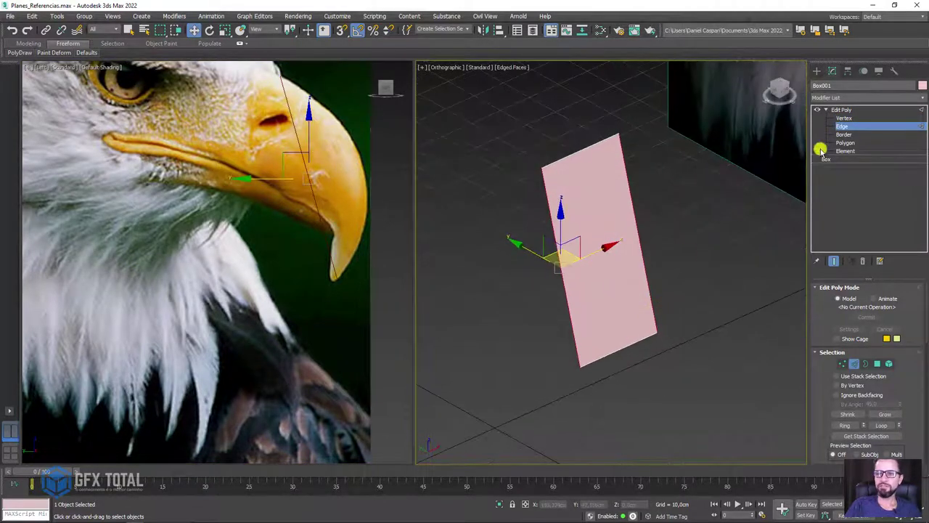
pyautogui.click(921, 85)
pyautogui.click(505, 251)
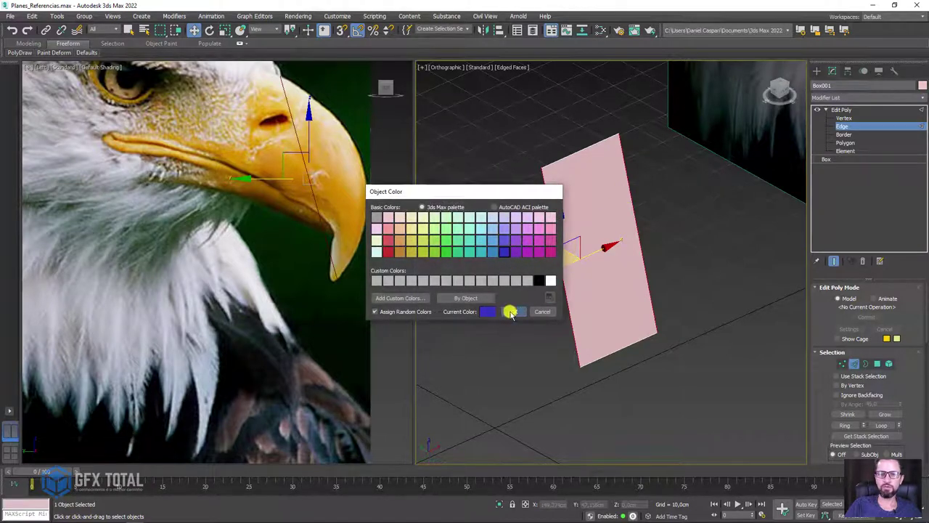
pyautogui.click(510, 311)
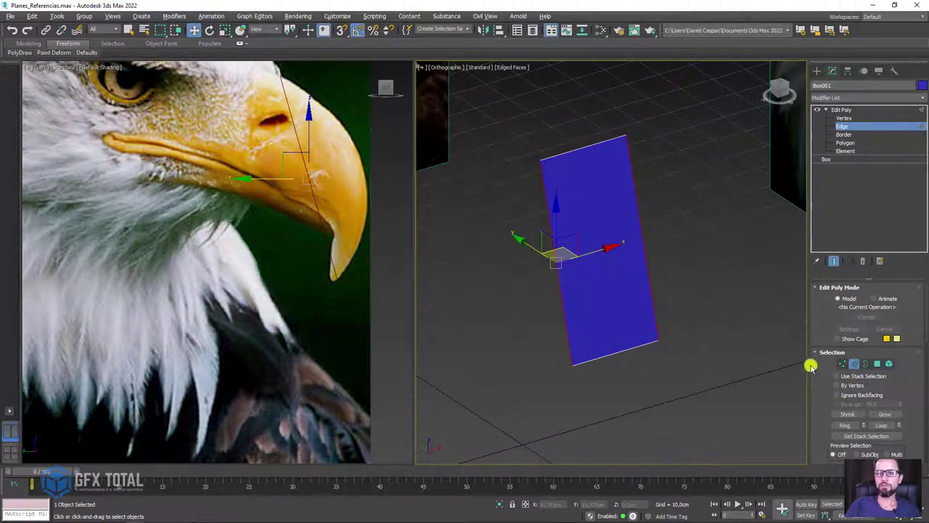
# Connect the side edges with a middle edge and move it to follow the beak corner
pyautogui.moveTo(819, 415); pyautogui.dragTo(849, 248)
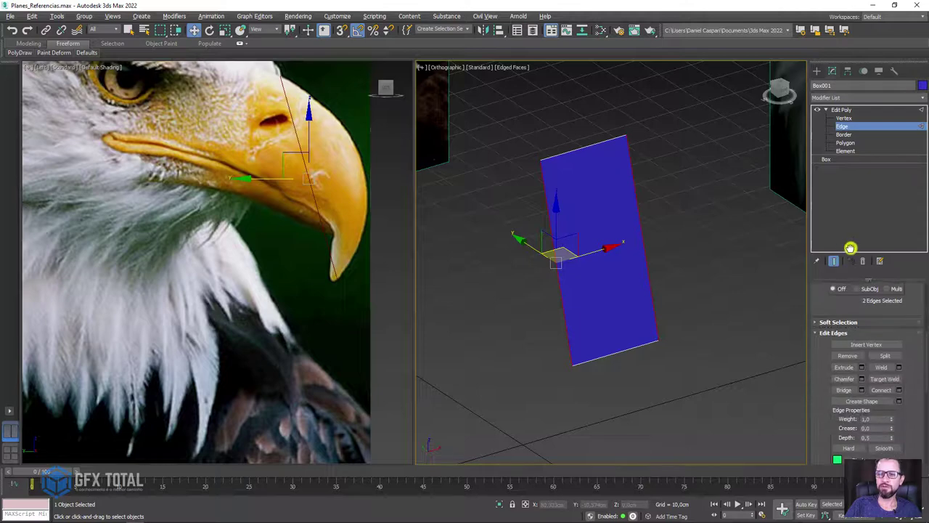
pyautogui.click(881, 388)
pyautogui.keyDown('alt'); pyautogui.moveTo(715, 305); pyautogui.dragTo(574, 261, button='middle'); pyautogui.keyUp('alt')
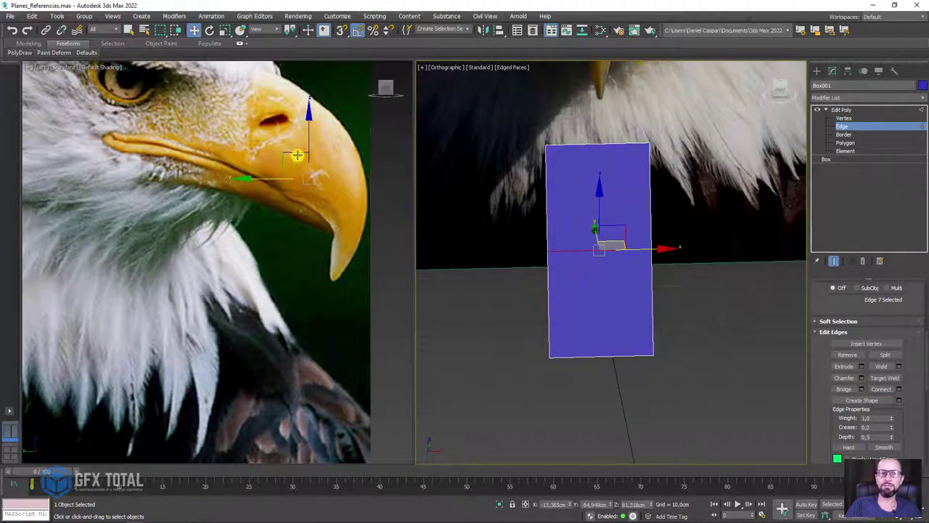
pyautogui.moveTo(298, 154); pyautogui.dragTo(324, 251, button='middle')
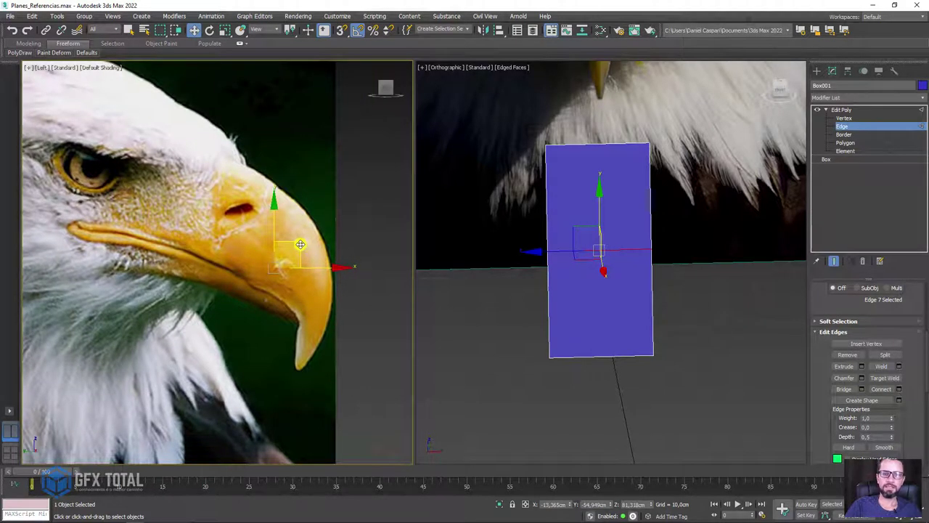
pyautogui.moveTo(300, 244)
pyautogui.mouseDown()
pyautogui.moveTo(338, 209)
pyautogui.moveTo(323, 223)
pyautogui.mouseUp()
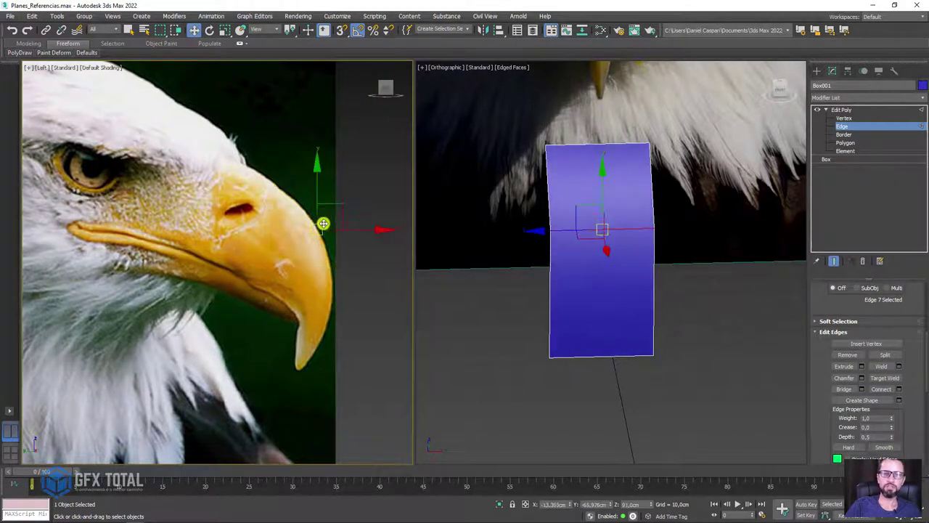
pyautogui.scroll(2, 327, 229)
pyautogui.keyDown('alt'); pyautogui.moveTo(340, 245); pyautogui.dragTo(329, 251, button='middle'); pyautogui.keyUp('alt')
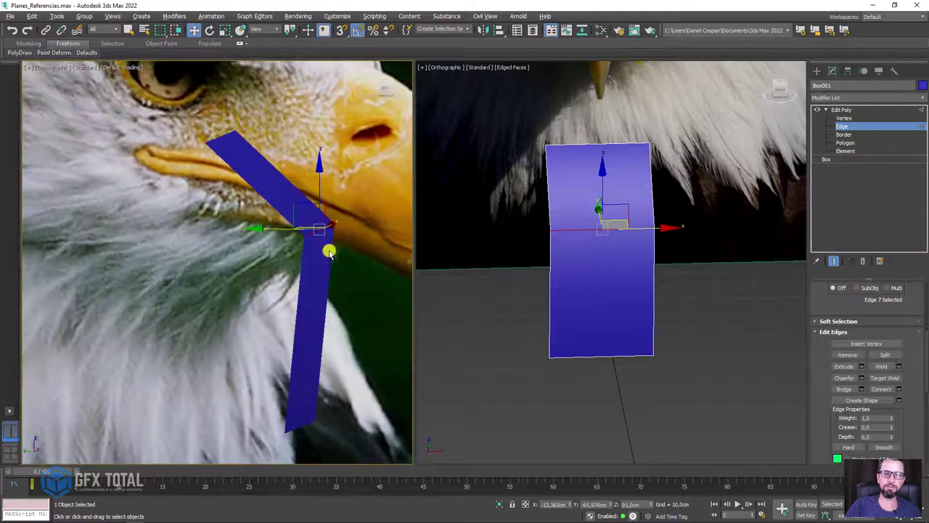
pyautogui.moveTo(317, 193); pyautogui.dragTo(299, 208)
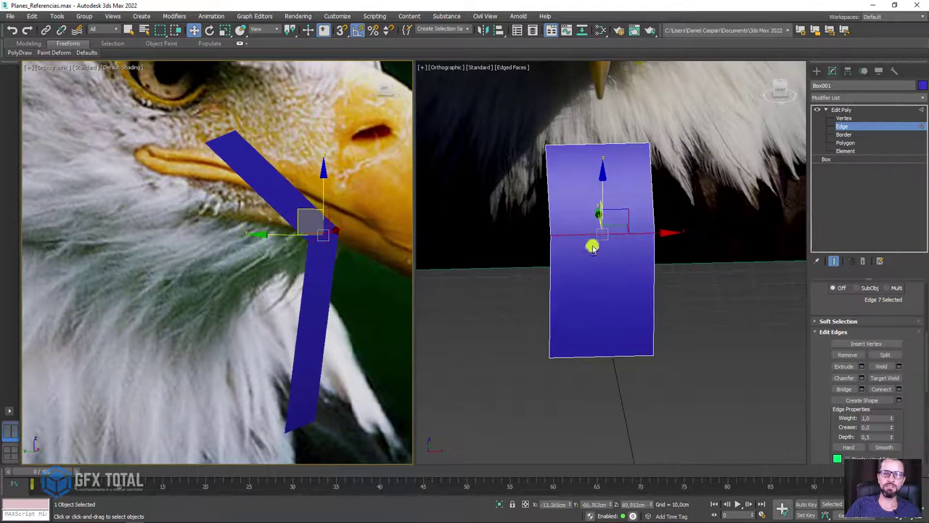
pyautogui.keyDown('alt'); pyautogui.moveTo(592, 247); pyautogui.dragTo(575, 239, button='middle'); pyautogui.keyUp('alt')
# Reset the viewports to the Front and Left views and recentre the beak
pyautogui.press('f')
pyautogui.scroll(2, 573, 211)
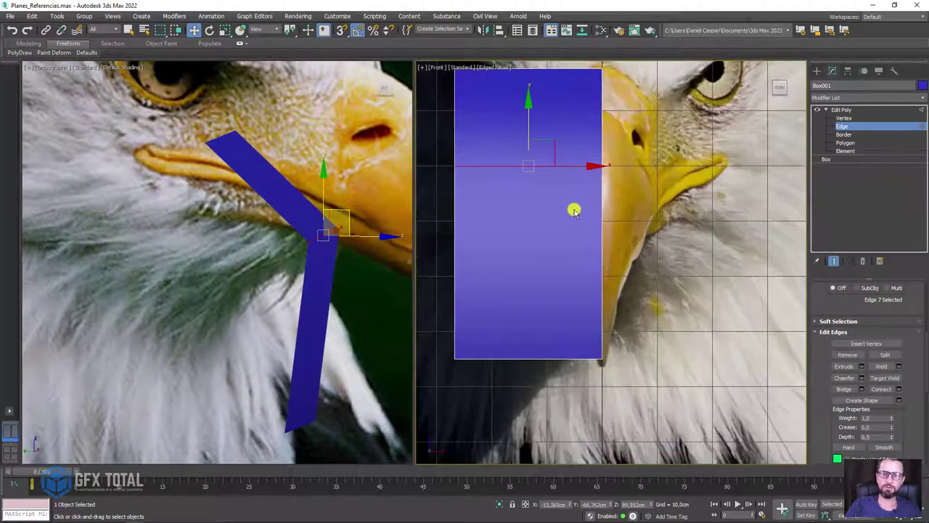
pyautogui.scroll(1, 573, 210)
pyautogui.scroll(-2, 633, 202)
pyautogui.keyDown('alt'); pyautogui.moveTo(283, 200); pyautogui.dragTo(326, 245, button='middle'); pyautogui.keyUp('alt')
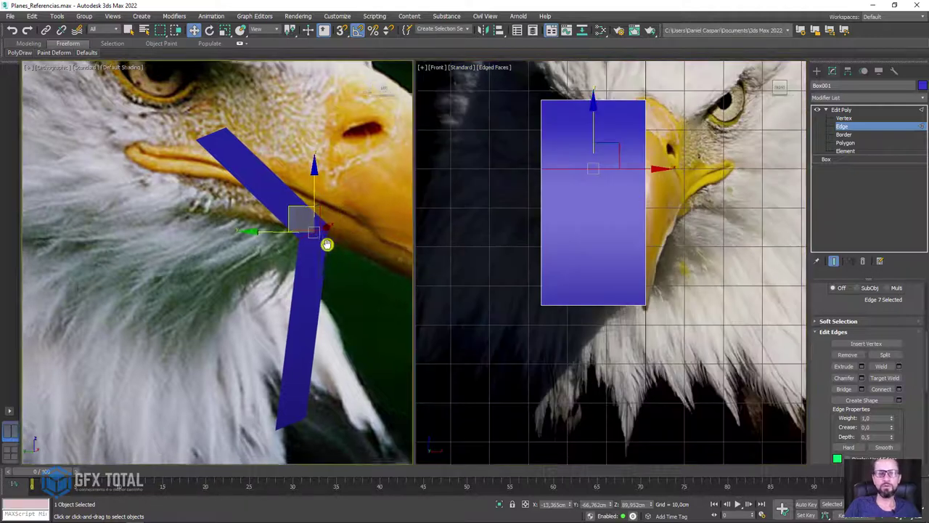
pyautogui.scroll(-2, 325, 247)
pyautogui.press('l')
pyautogui.moveTo(340, 206); pyautogui.dragTo(298, 278, button='middle')
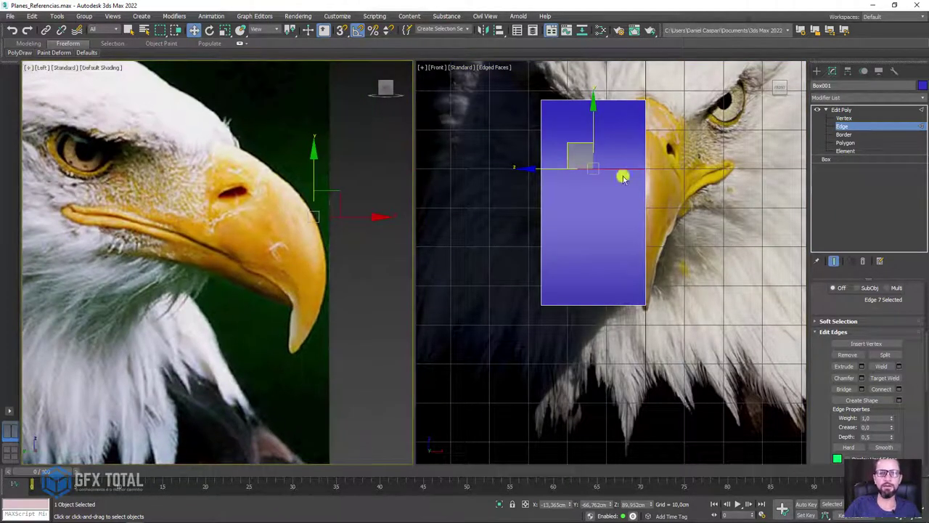
# At Vertex level, select the two vertices of the plane's middle edge
pyautogui.click(844, 118)
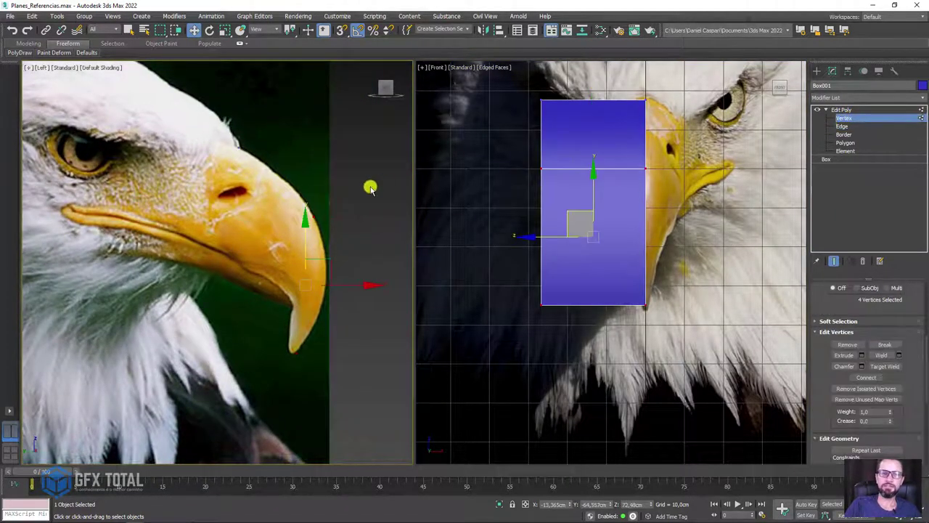
pyautogui.scroll(4, 266, 239)
pyautogui.moveTo(290, 188); pyautogui.dragTo(331, 208)
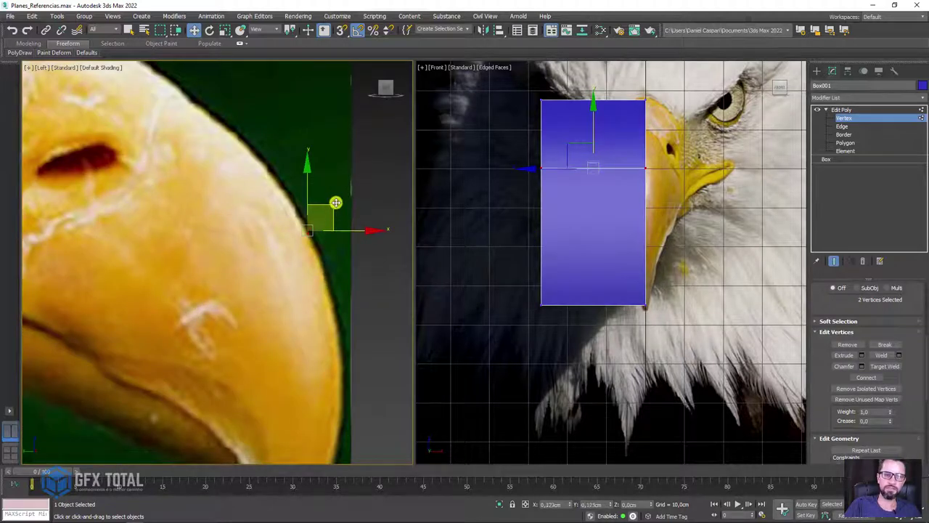
pyautogui.scroll(2, 290, 241)
pyautogui.scroll(-1, 333, 218)
pyautogui.scroll(-1, 378, 197)
pyautogui.scroll(-2, 374, 190)
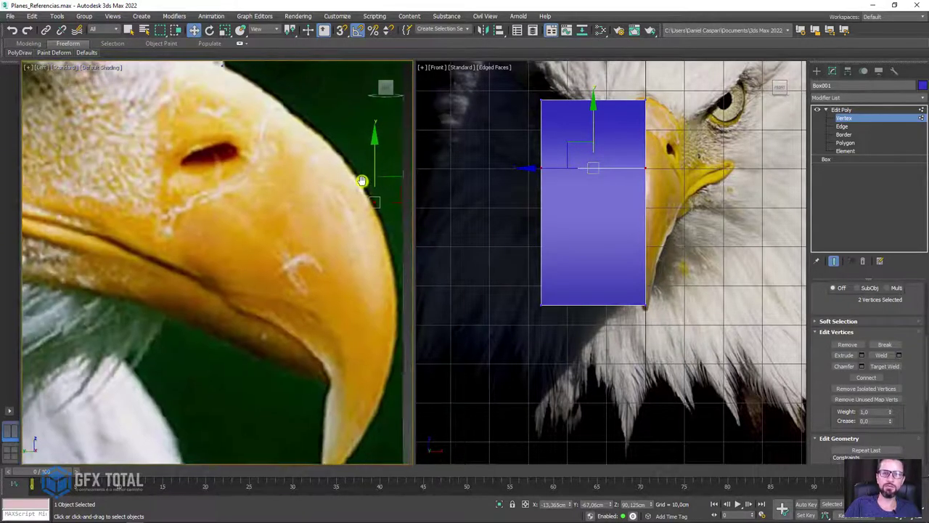
pyautogui.scroll(-1, 355, 218)
pyautogui.scroll(-1, 343, 231)
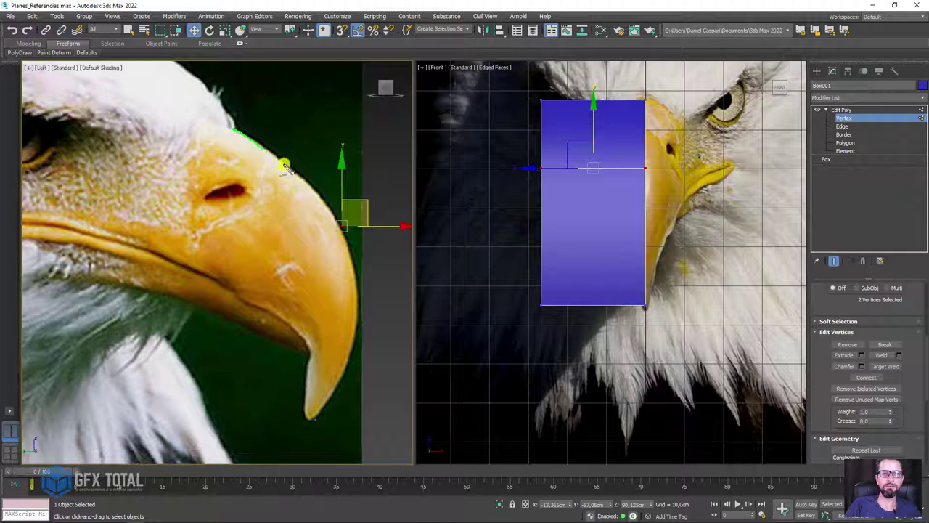
pyautogui.moveTo(339, 254); pyautogui.dragTo(320, 408)
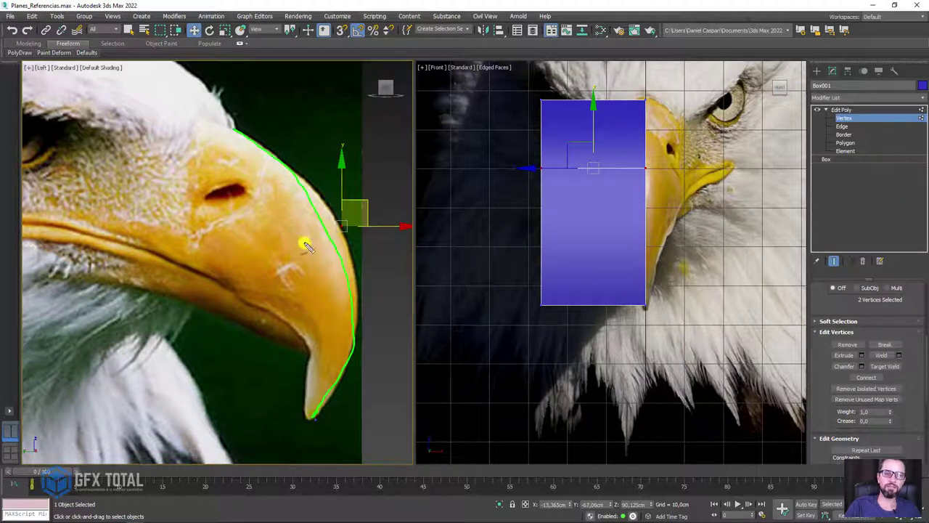
pyautogui.moveTo(282, 261); pyautogui.dragTo(426, 191)
pyautogui.press('Escape')
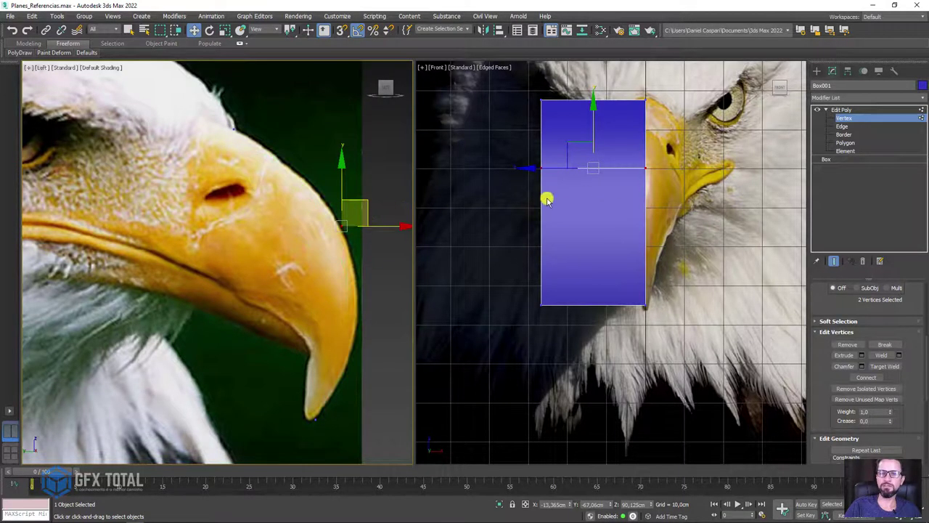
# Select the plane's bottom-left vertex in the Front view and enable See-Through with Alt+X
pyautogui.moveTo(545, 197)
pyautogui.keyDown('alt'); pyautogui.mouseDown(button='middle')
pyautogui.moveTo(605, 207)
pyautogui.moveTo(573, 204)
pyautogui.mouseUp(button='middle'); pyautogui.keyUp('alt')
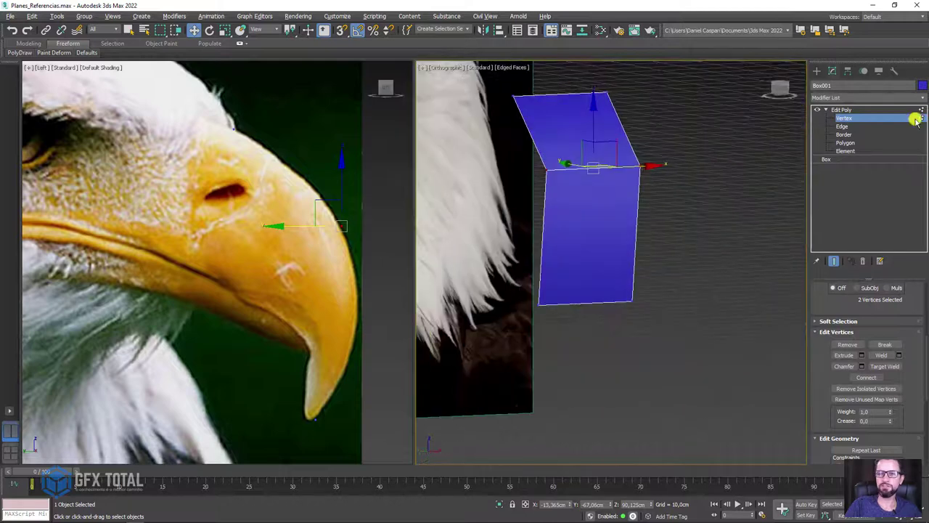
pyautogui.moveTo(573, 285); pyautogui.dragTo(566, 288, button='middle')
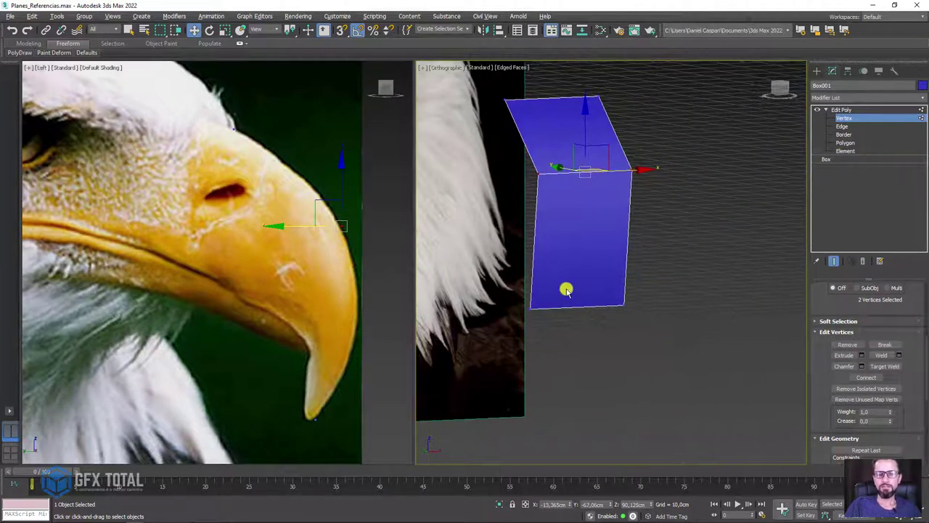
pyautogui.press('f')
pyautogui.moveTo(530, 274); pyautogui.dragTo(530, 274)
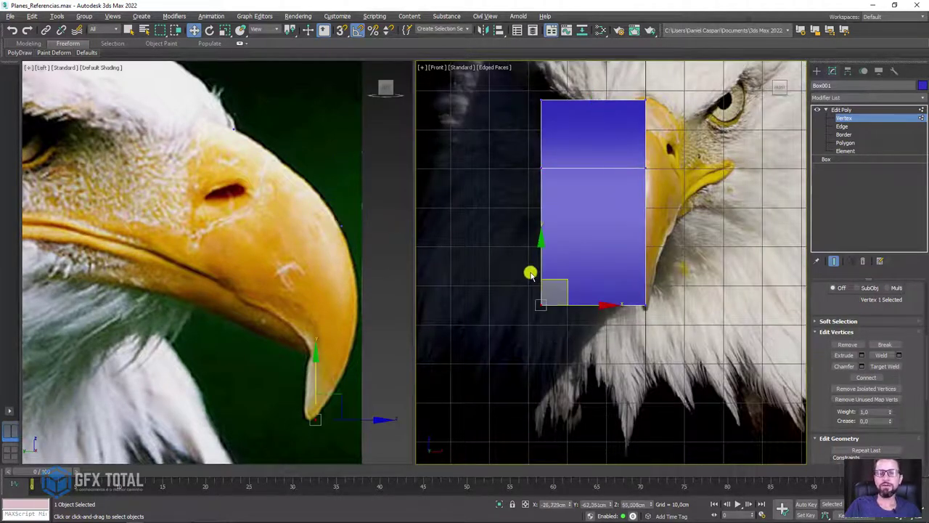
pyautogui.keyDown('alt'); pyautogui.moveTo(587, 248); pyautogui.dragTo(614, 260, button='middle'); pyautogui.keyUp('alt')
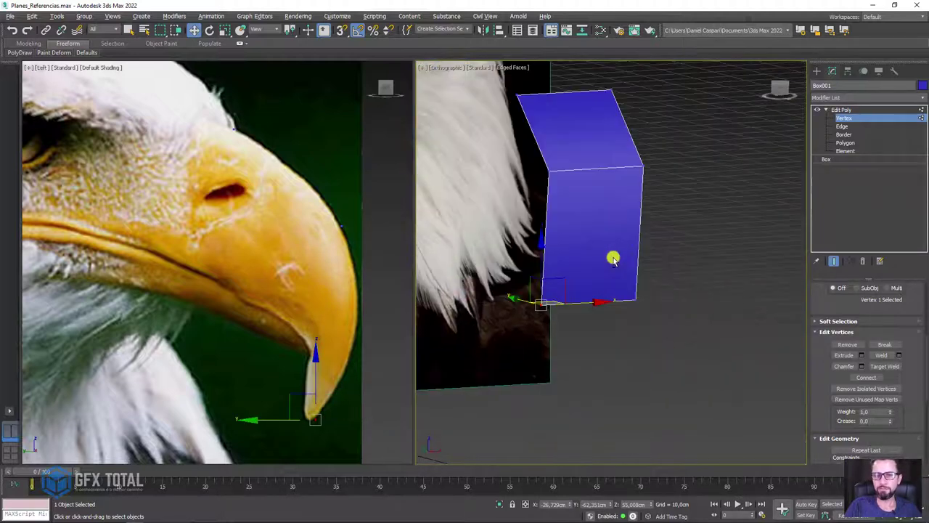
pyautogui.press('l')
pyautogui.press('f')
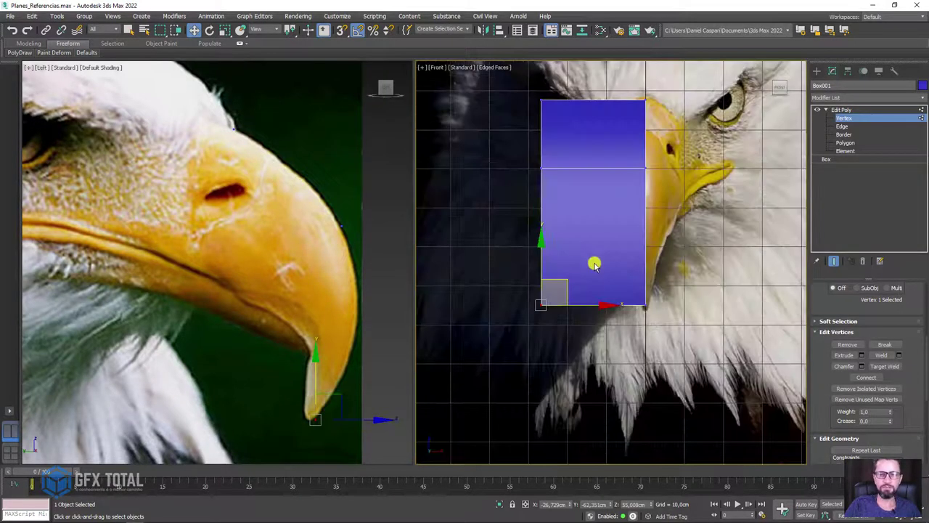
pyautogui.scroll(2, 582, 300)
pyautogui.scroll(-3, 617, 249)
pyautogui.moveTo(636, 228); pyautogui.dragTo(601, 260, button='middle')
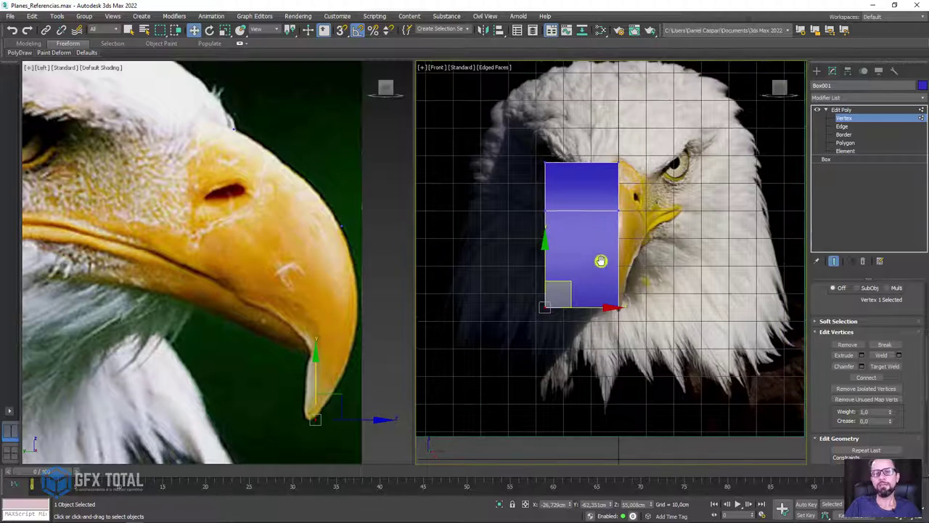
pyautogui.hotkey('alt', 'x')
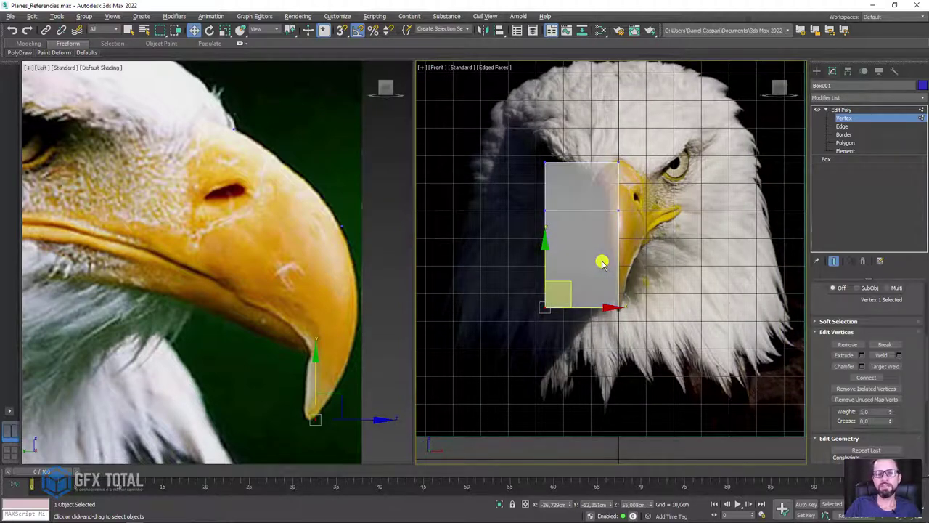
# Move the bottom-left and top vertices onto the beak's edges in the Front view
pyautogui.scroll(4, 601, 262)
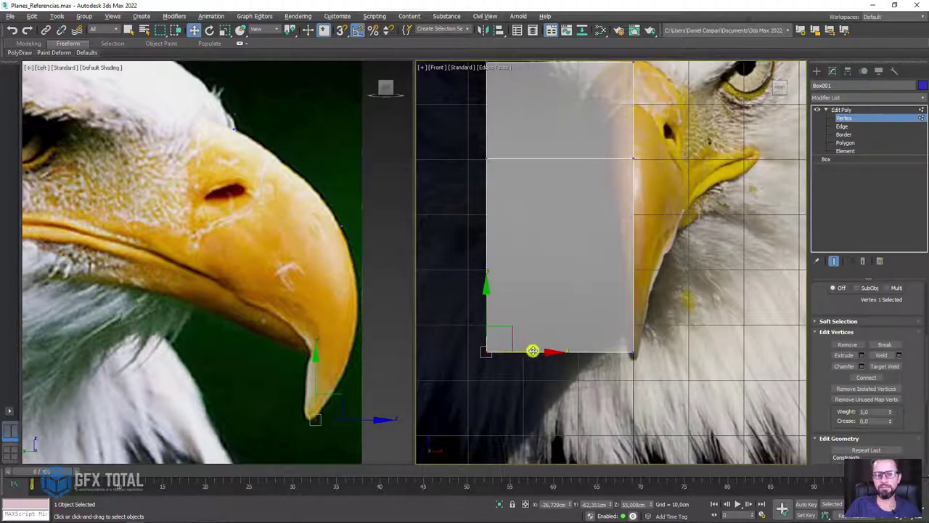
pyautogui.moveTo(531, 360); pyautogui.dragTo(667, 349)
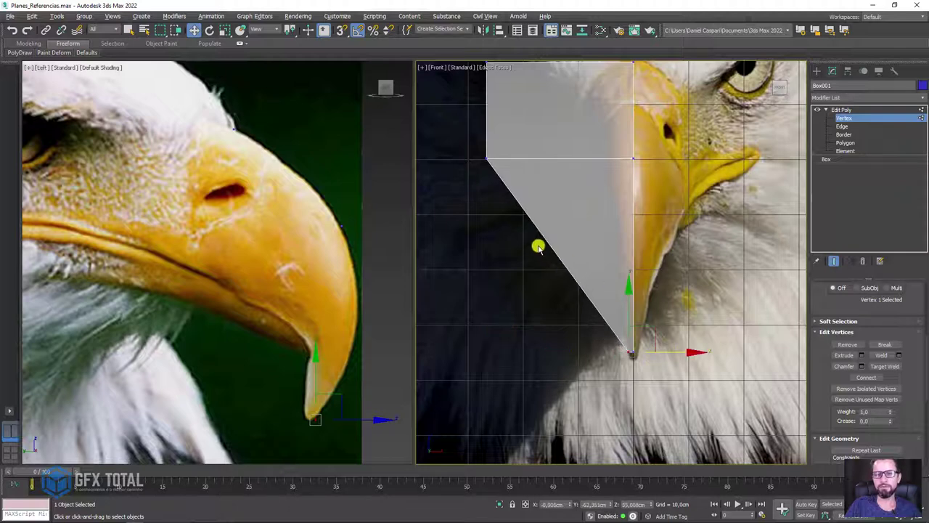
pyautogui.moveTo(537, 244); pyautogui.dragTo(472, 148)
pyautogui.moveTo(545, 156)
pyautogui.mouseDown()
pyautogui.moveTo(655, 152)
pyautogui.moveTo(639, 152)
pyautogui.mouseUp()
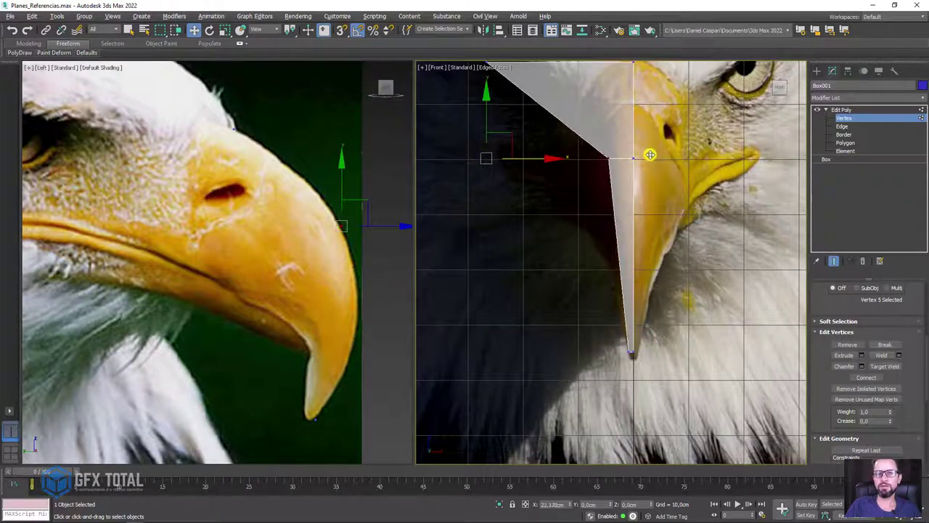
pyautogui.moveTo(642, 153); pyautogui.dragTo(646, 302, button='middle')
pyautogui.moveTo(486, 226)
pyautogui.mouseDown()
pyautogui.moveTo(515, 195)
pyautogui.moveTo(619, 202)
pyautogui.mouseUp()
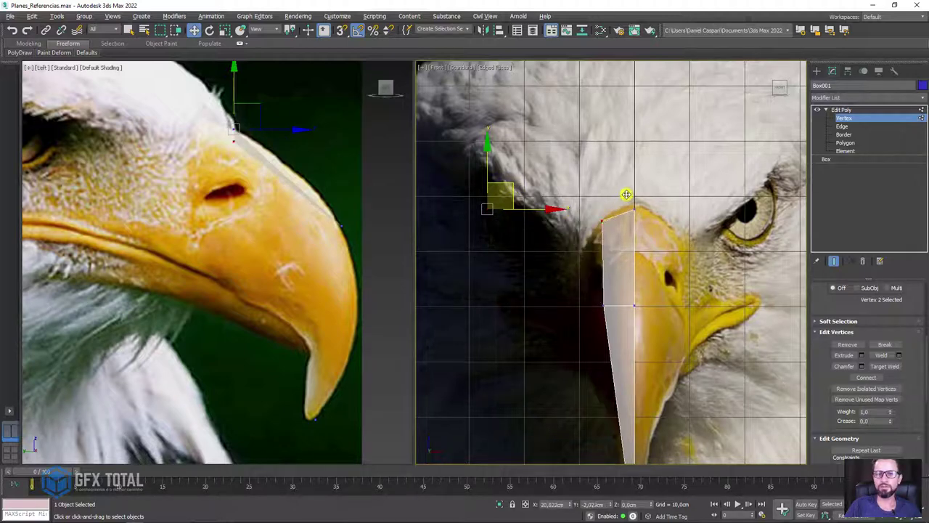
pyautogui.scroll(4, 618, 205)
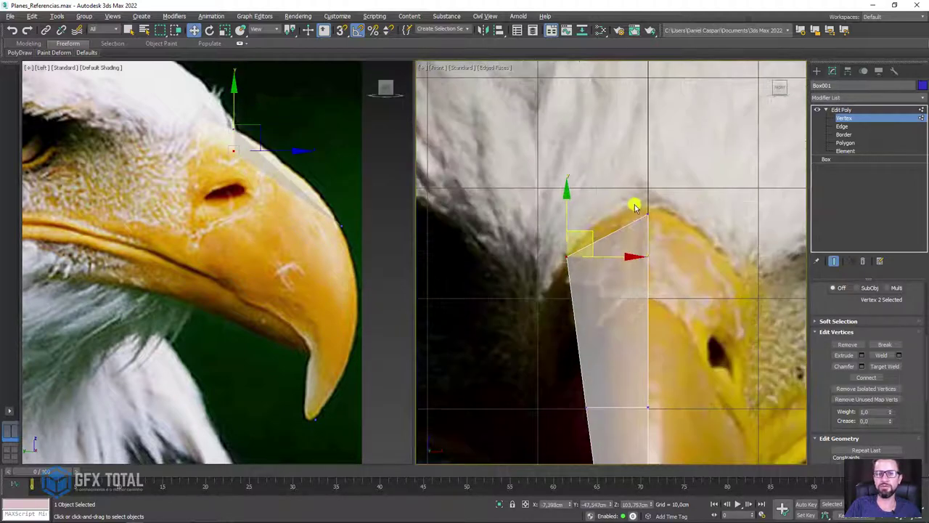
pyautogui.moveTo(666, 231); pyautogui.dragTo(648, 201)
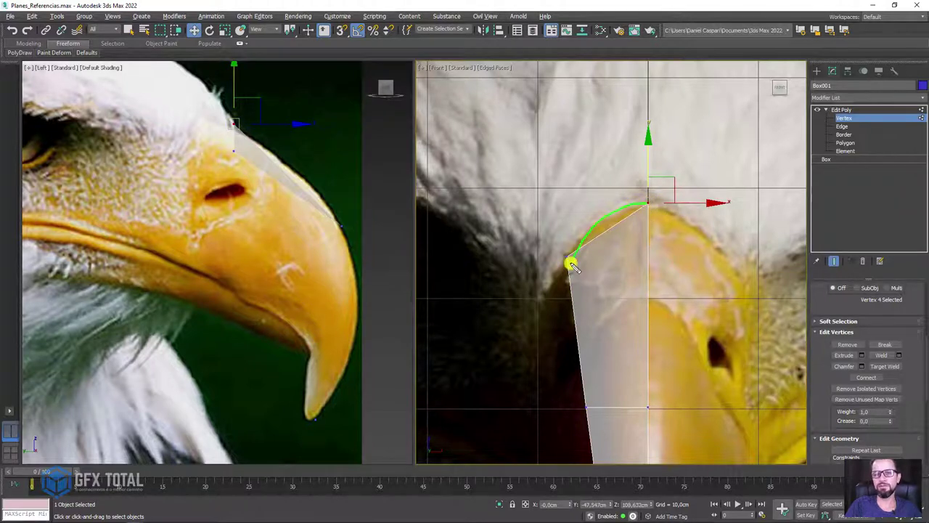
pyautogui.moveTo(578, 270); pyautogui.dragTo(602, 212)
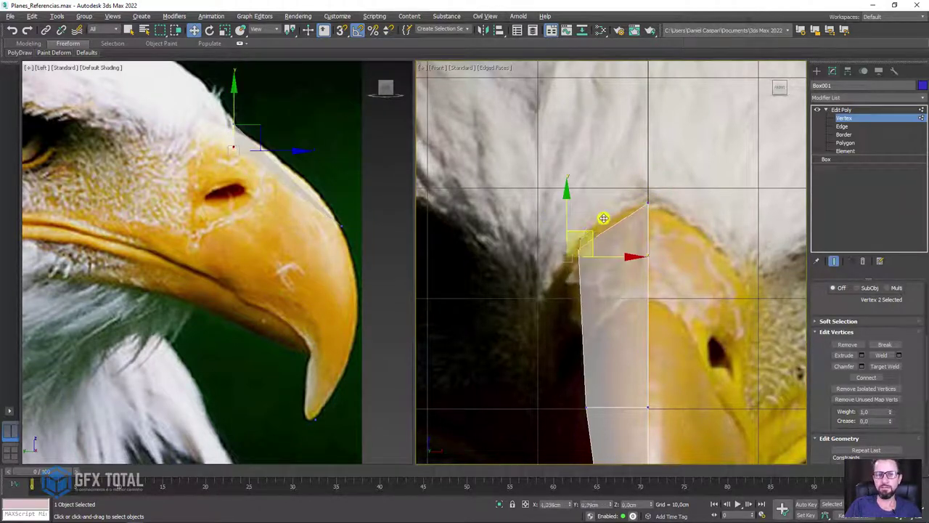
# Select the middle row of beak vertices in the upper beak
pyautogui.scroll(2, 284, 191)
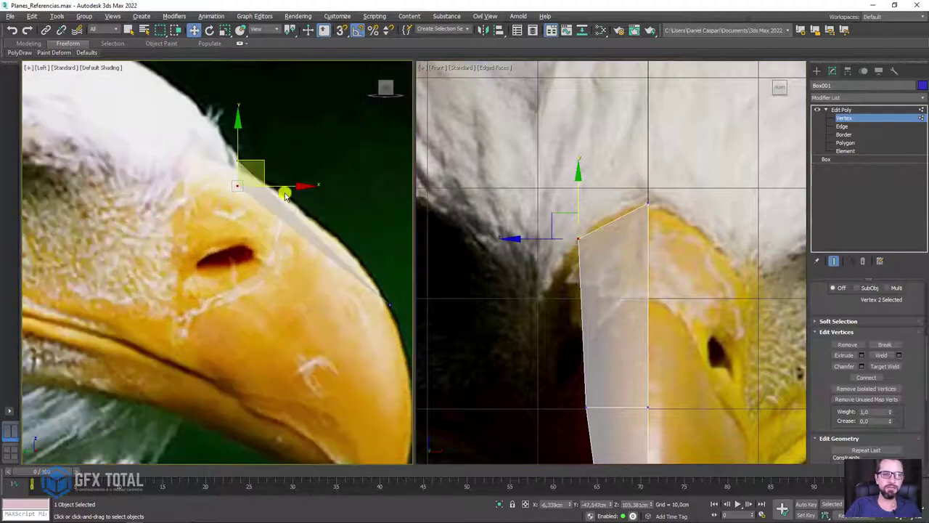
pyautogui.scroll(2, 282, 194)
pyautogui.scroll(-4, 262, 205)
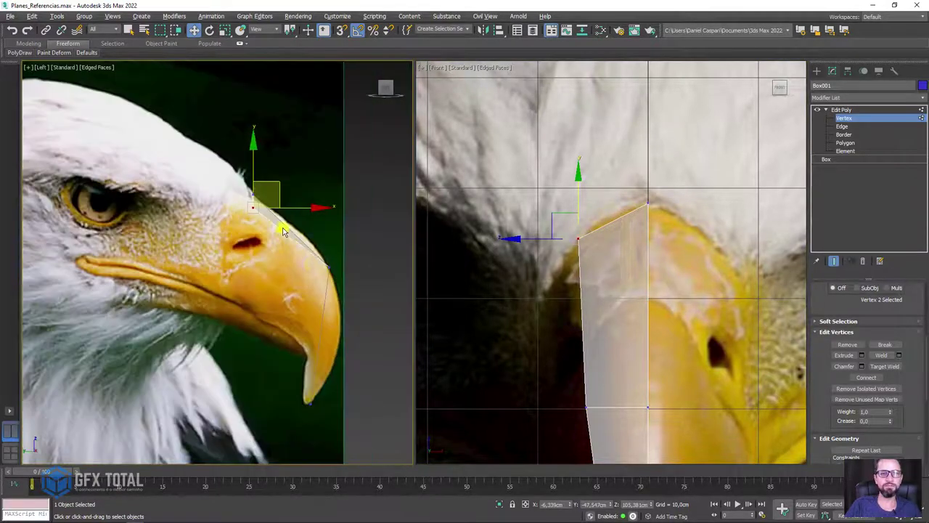
pyautogui.scroll(2, 332, 270)
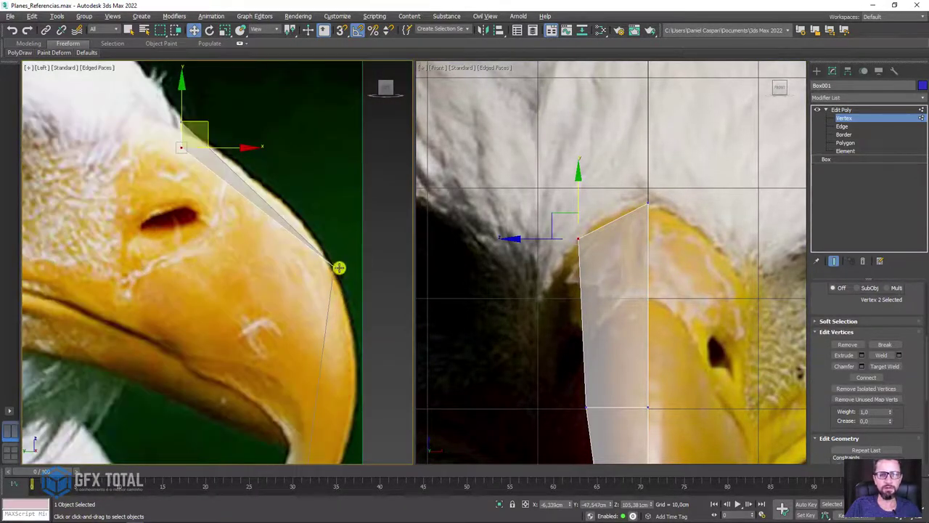
pyautogui.moveTo(568, 333); pyautogui.dragTo(556, 164, button='middle')
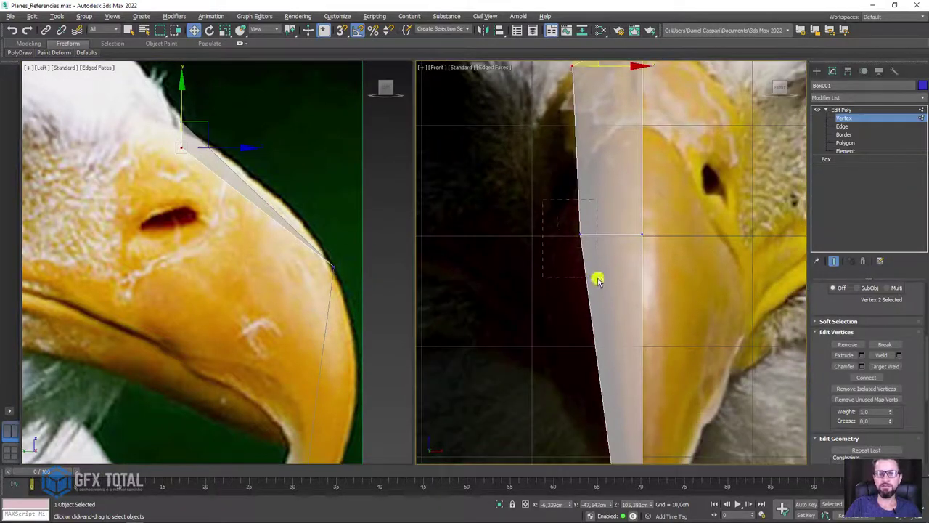
pyautogui.moveTo(596, 280); pyautogui.dragTo(597, 280)
pyautogui.scroll(2, 374, 259)
pyautogui.scroll(2, 374, 259)
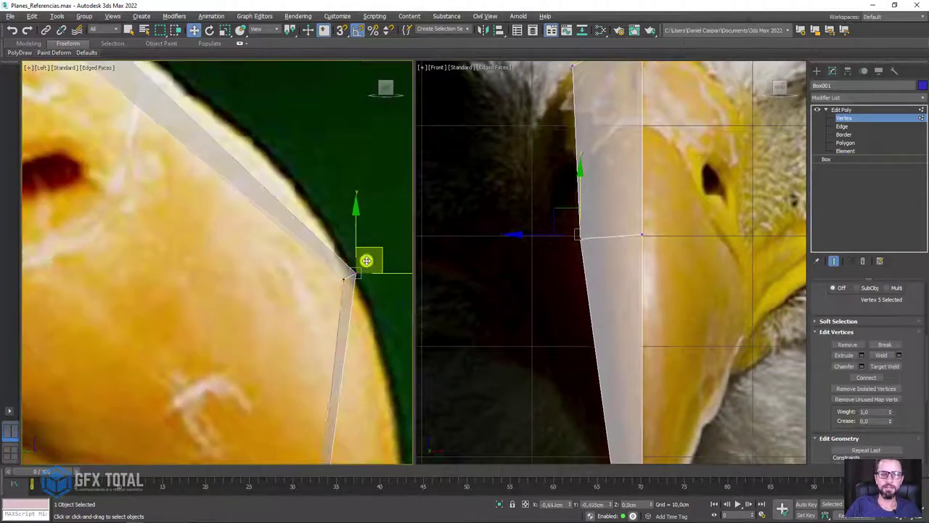
pyautogui.scroll(-3, 371, 348)
# Place the lower tip vertex on the beak's point in the side view
pyautogui.moveTo(371, 348); pyautogui.dragTo(371, 217, button='middle')
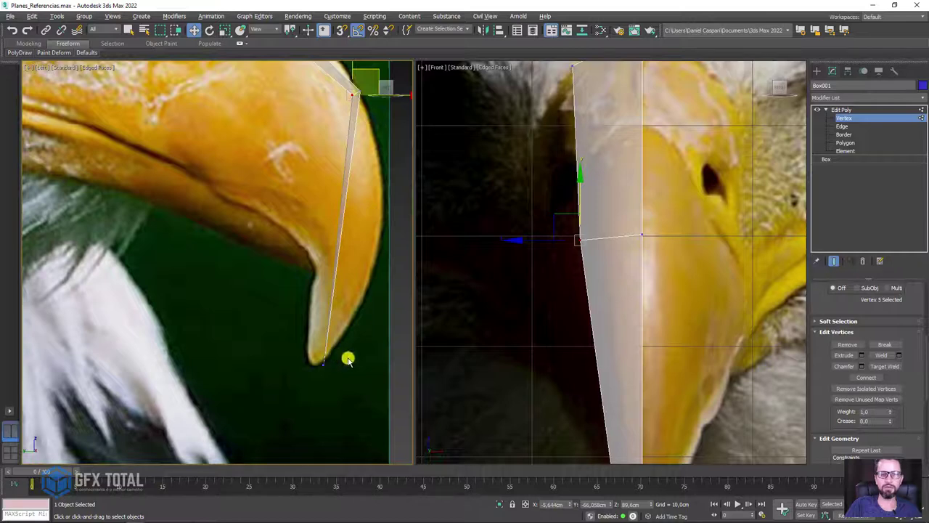
pyautogui.scroll(2, 613, 247)
pyautogui.scroll(2, 654, 286)
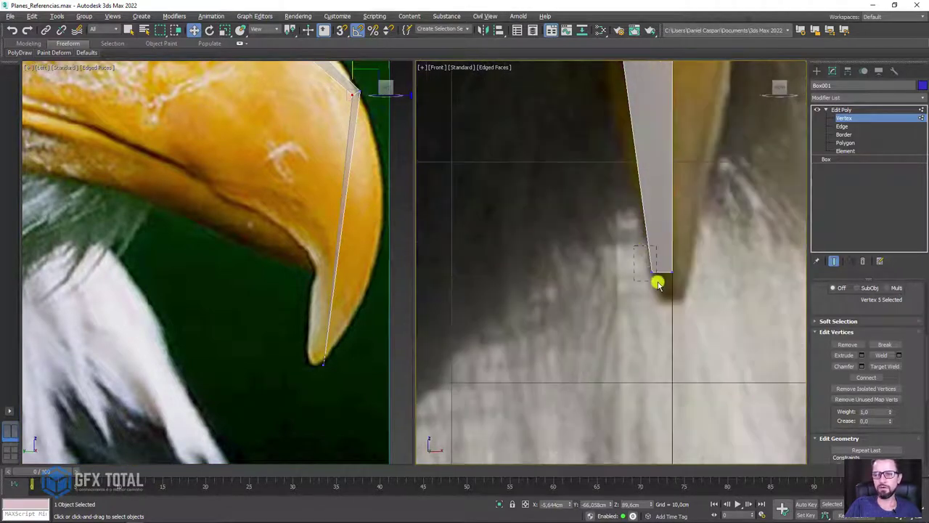
pyautogui.moveTo(634, 246); pyautogui.dragTo(658, 284)
pyautogui.scroll(2, 321, 361)
pyautogui.moveTo(313, 371); pyautogui.dragTo(307, 353)
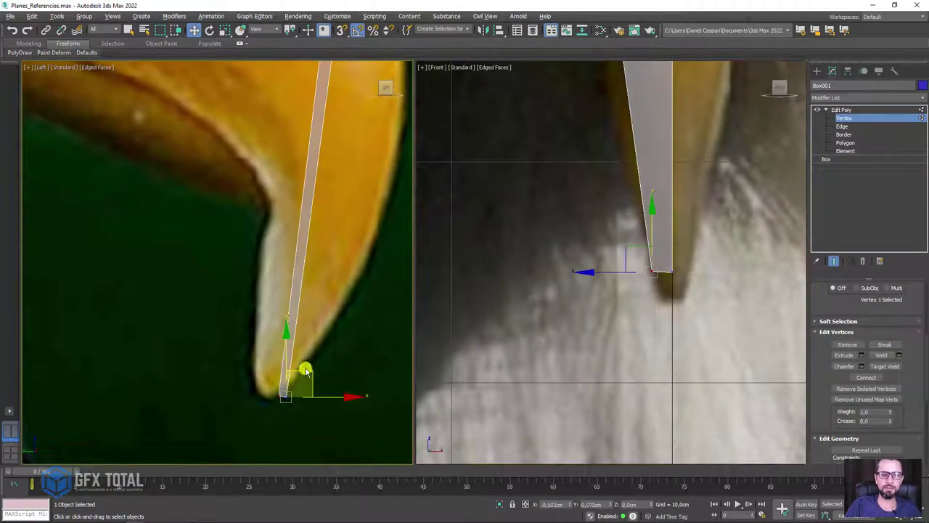
pyautogui.scroll(-5, 307, 353)
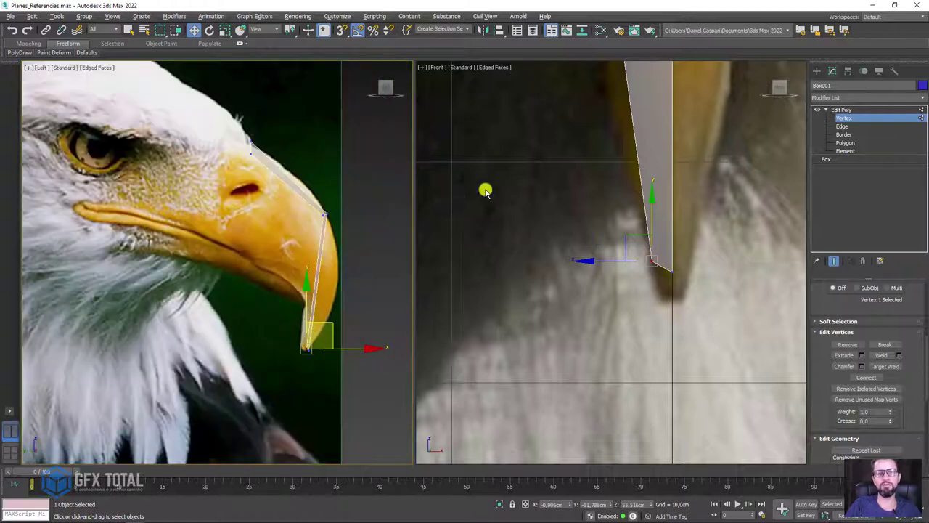
pyautogui.scroll(-3, 632, 208)
pyautogui.keyDown('alt'); pyautogui.moveTo(632, 208); pyautogui.dragTo(617, 297, button='middle'); pyautogui.keyUp('alt')
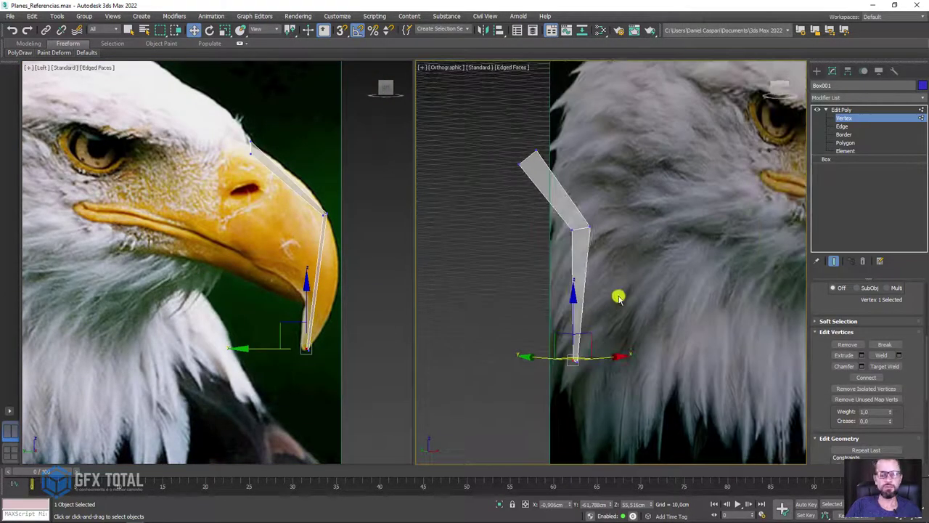
# Connect the two selected edges with a new loop and move its upper vertices onto the beak's top outline
pyautogui.click(844, 126)
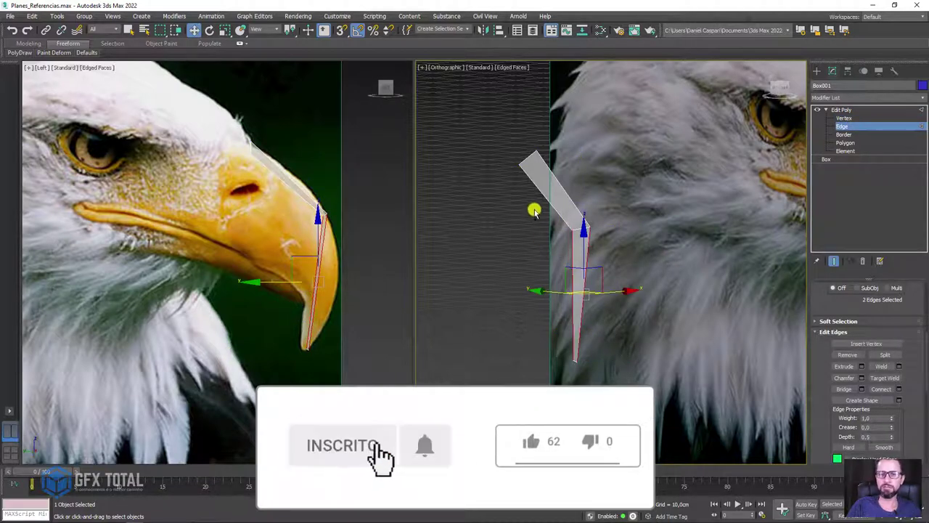
pyautogui.hotkey('ctrl', 'shift', 'e')
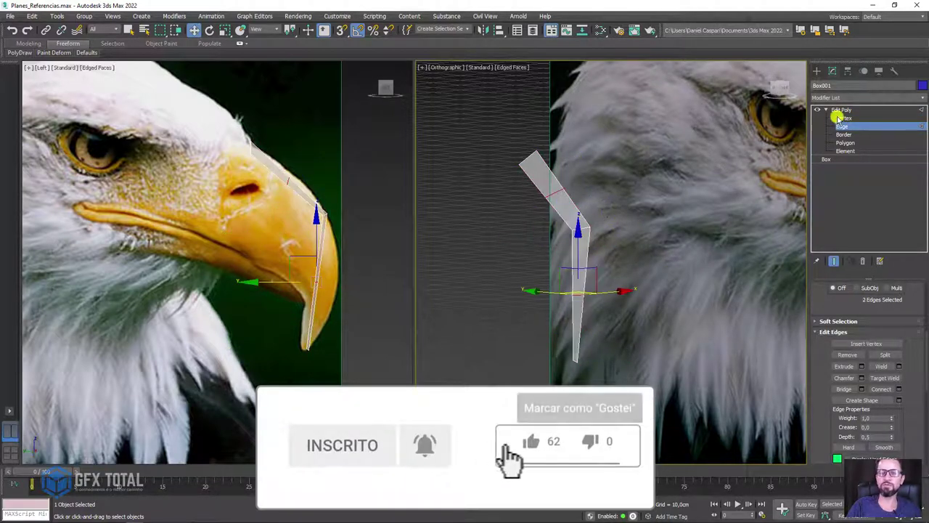
pyautogui.click(843, 118)
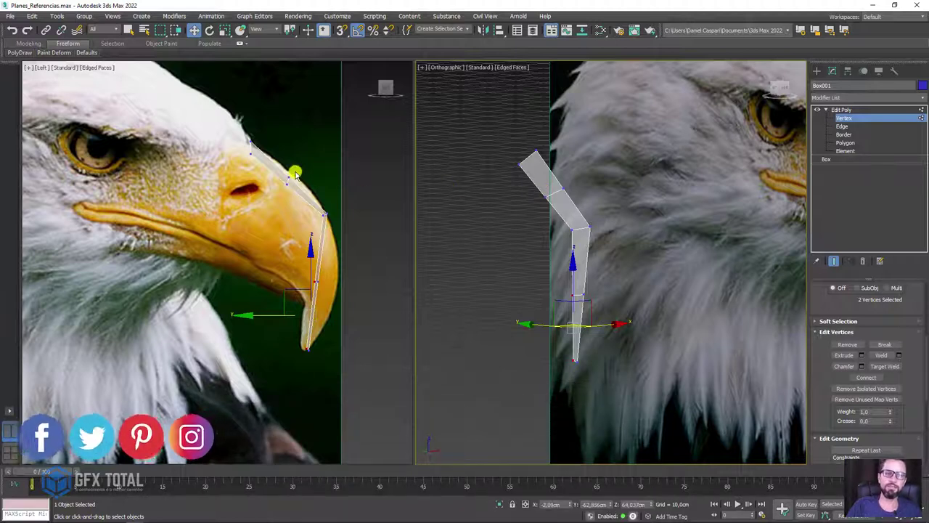
pyautogui.scroll(3, 295, 172)
pyautogui.click(277, 198)
pyautogui.scroll(3, 283, 179)
pyautogui.moveTo(314, 172); pyautogui.dragTo(329, 148)
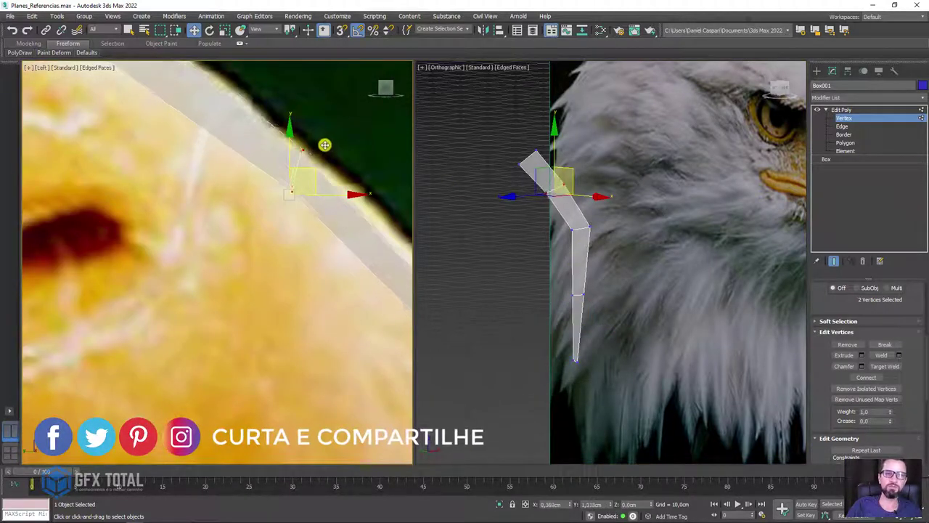
# Select the new lower vertices and check the strip from a tilted angle and the Front view
pyautogui.scroll(-3, 330, 148)
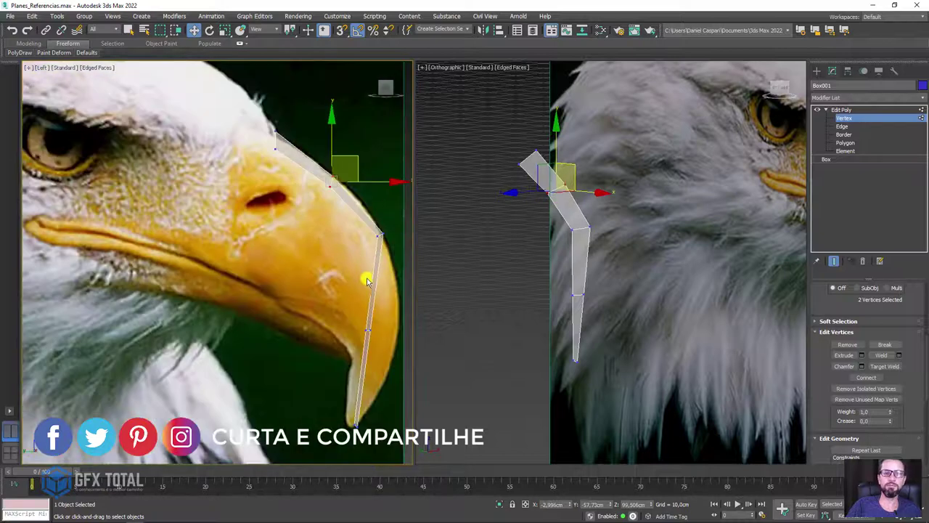
pyautogui.scroll(-2, 284, 193)
pyautogui.moveTo(284, 193)
pyautogui.mouseDown()
pyautogui.moveTo(332, 239)
pyautogui.moveTo(360, 226)
pyautogui.mouseUp()
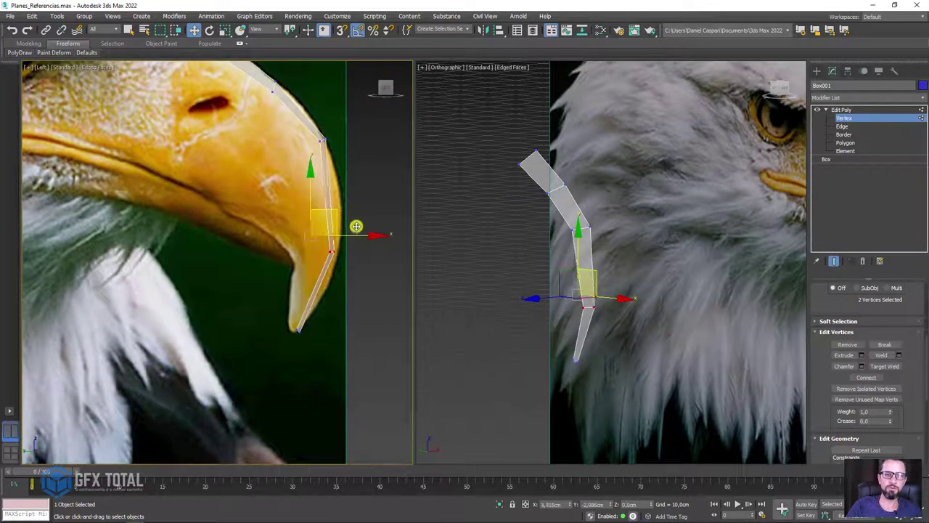
pyautogui.moveTo(649, 288)
pyautogui.keyDown('alt'); pyautogui.mouseDown(button='middle')
pyautogui.moveTo(599, 300)
pyautogui.moveTo(646, 311)
pyautogui.moveTo(643, 269)
pyautogui.moveTo(647, 288)
pyautogui.mouseUp(button='middle'); pyautogui.keyUp('alt')
pyautogui.press('f')
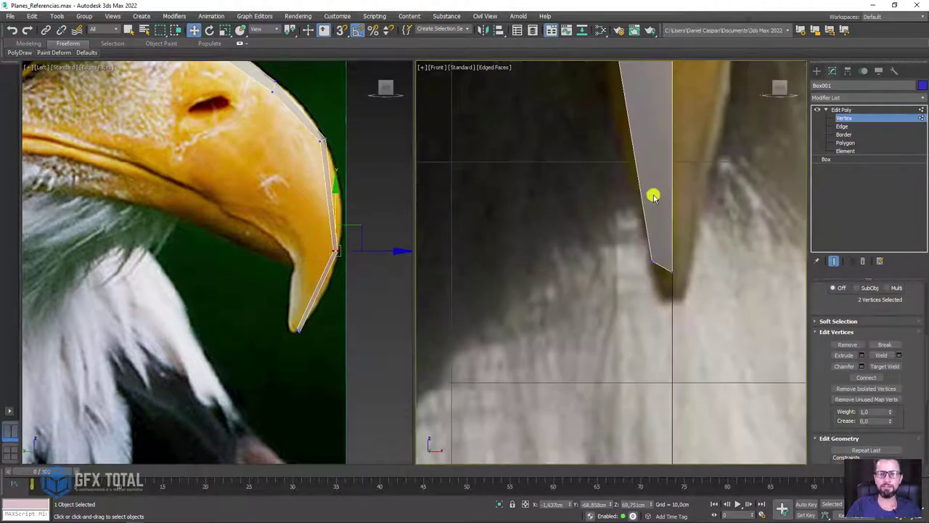
pyautogui.scroll(3, 653, 241)
pyautogui.scroll(2, 615, 360)
pyautogui.scroll(-4, 602, 238)
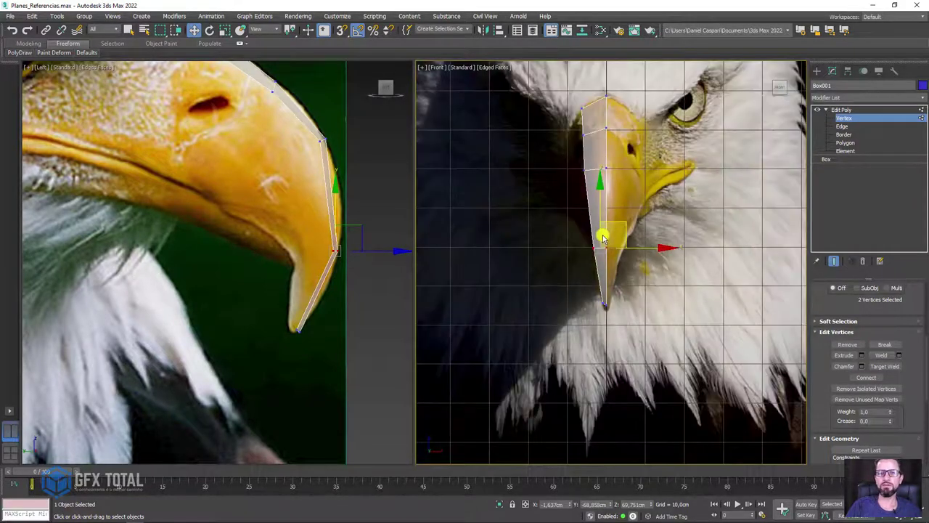
pyautogui.click(841, 127)
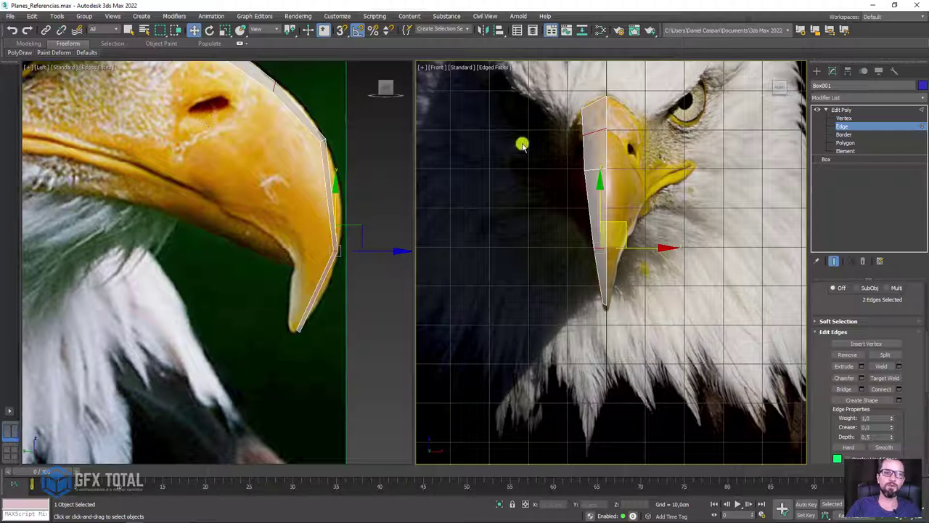
# Shift the top edge's vertices right to fit the beak and select the lower-left edge vertices
pyautogui.click(582, 119)
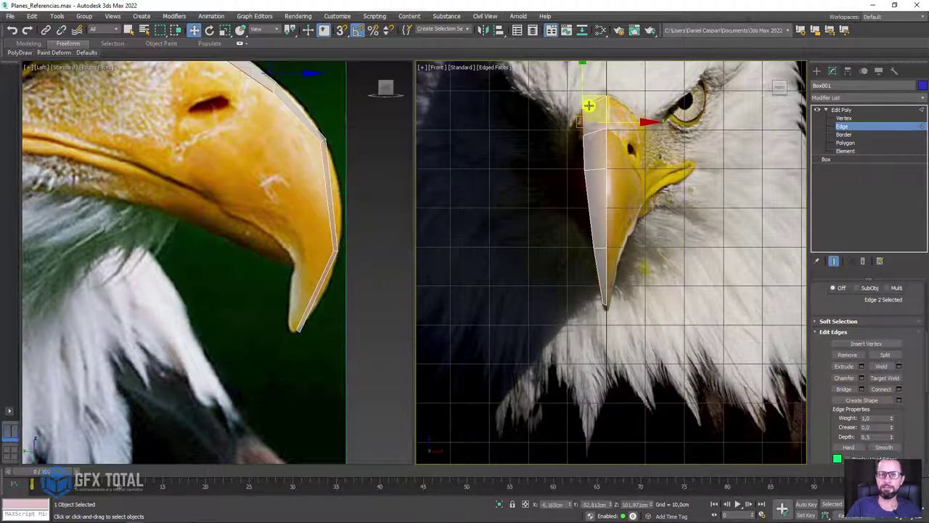
pyautogui.scroll(6, 591, 104)
pyautogui.scroll(-3, 618, 217)
pyautogui.moveTo(601, 326); pyautogui.dragTo(608, 209, button='middle')
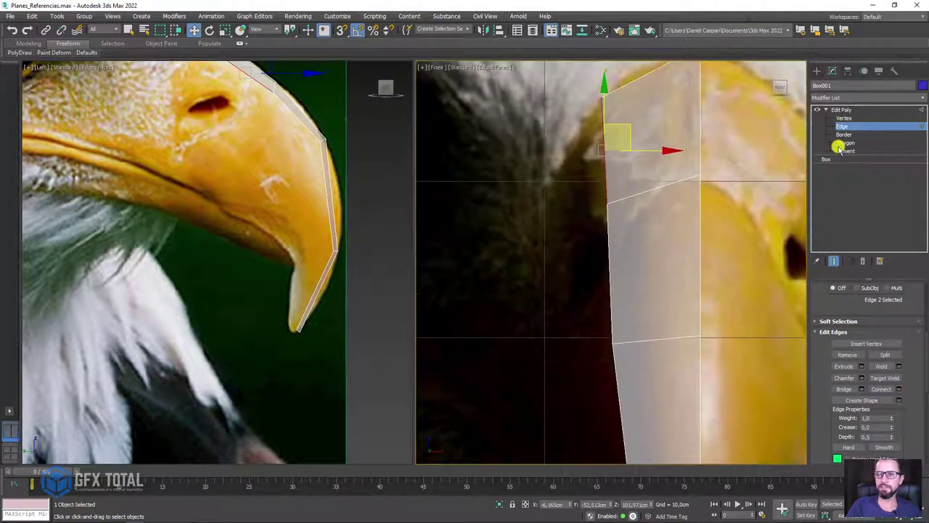
pyautogui.click(844, 117)
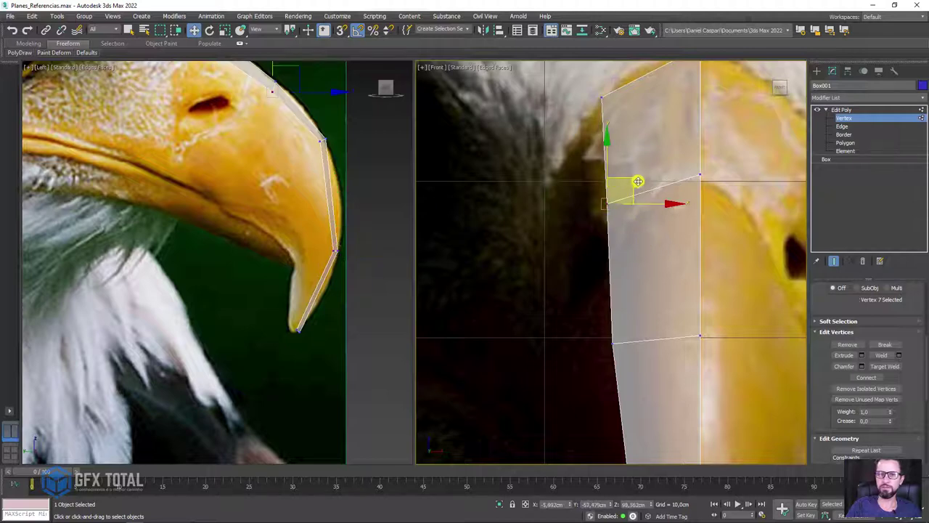
pyautogui.moveTo(638, 181); pyautogui.dragTo(648, 181)
pyautogui.moveTo(648, 300)
pyautogui.mouseDown()
pyautogui.moveTo(612, 352)
pyautogui.moveTo(649, 326)
pyautogui.moveTo(612, 270)
pyautogui.mouseUp()
pyautogui.scroll(-3, 618, 203)
pyautogui.scroll(3, 582, 276)
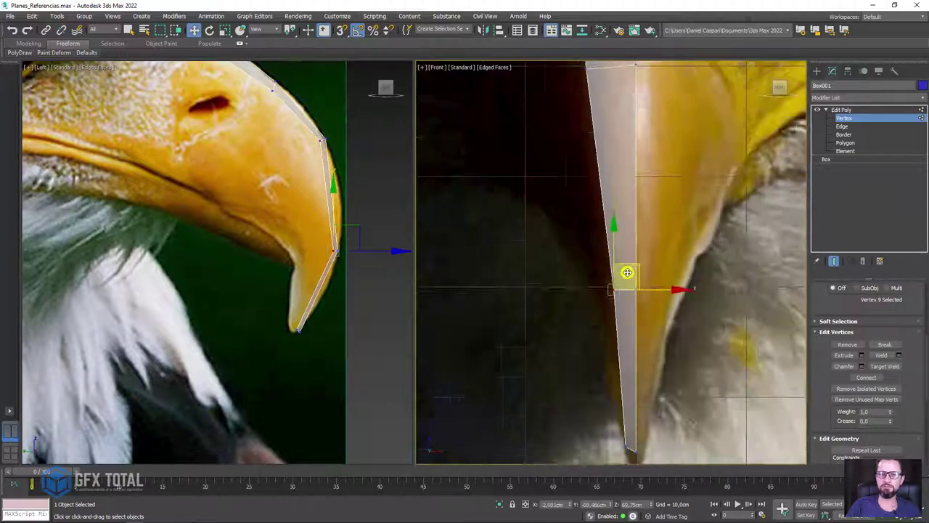
pyautogui.scroll(-3, 624, 273)
pyautogui.scroll(3, 632, 246)
# Extrude new polygons from the edge toward the lower left and fit them along the beak's top contour toward the nostril
pyautogui.click(845, 127)
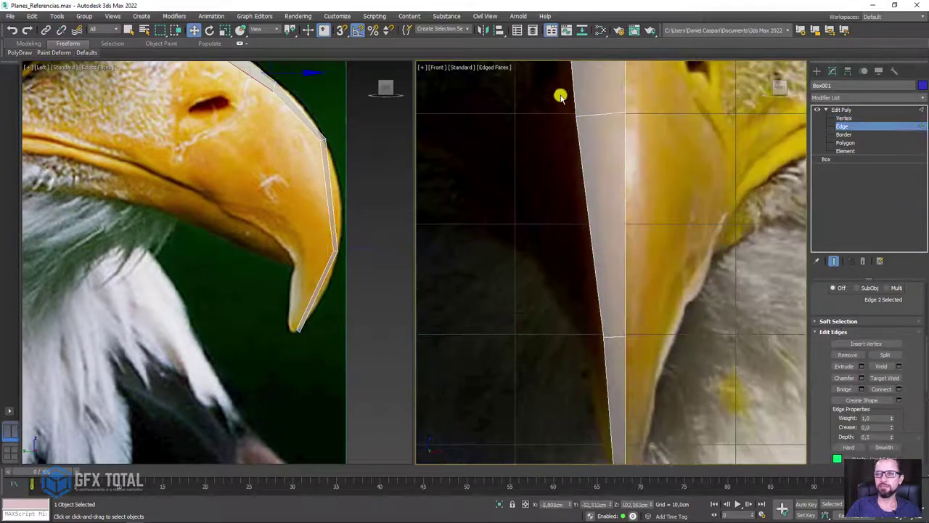
pyautogui.moveTo(559, 94); pyautogui.dragTo(591, 241, button='middle')
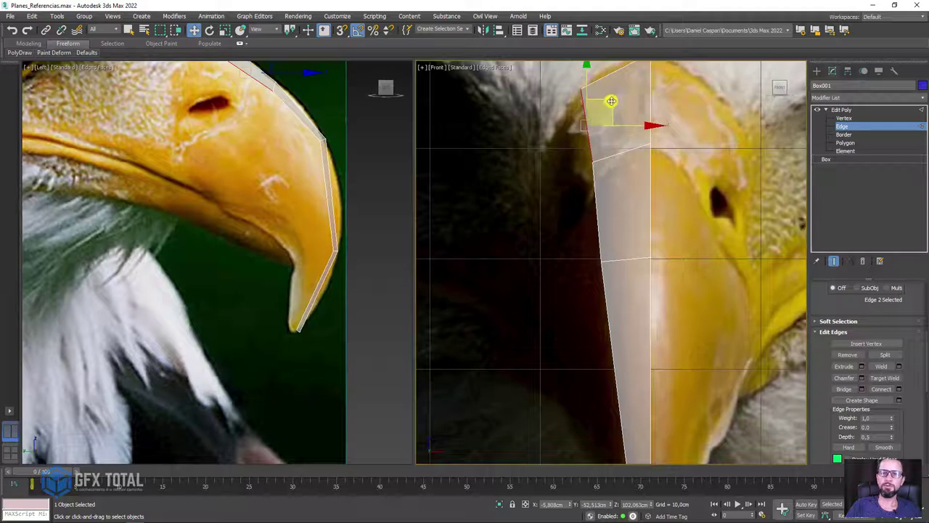
pyautogui.keyDown('shift'); pyautogui.moveTo(612, 100); pyautogui.dragTo(562, 194); pyautogui.keyUp('shift')
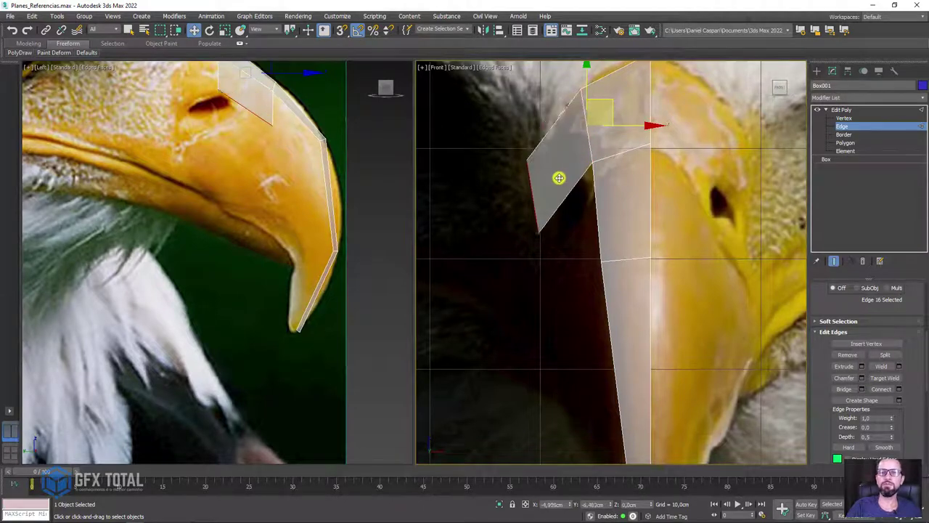
pyautogui.moveTo(216, 150); pyautogui.dragTo(289, 250, button='middle')
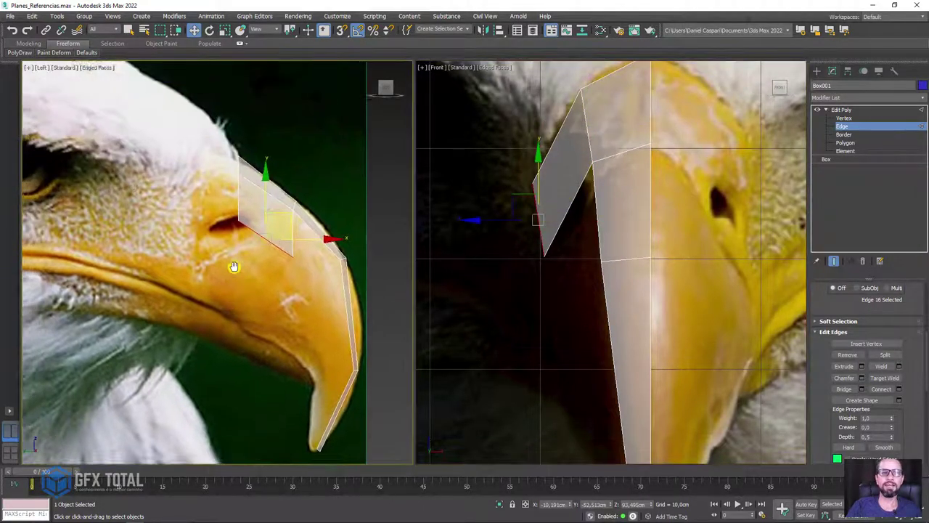
pyautogui.moveTo(287, 246); pyautogui.dragTo(234, 225)
pyautogui.scroll(-3, 234, 227)
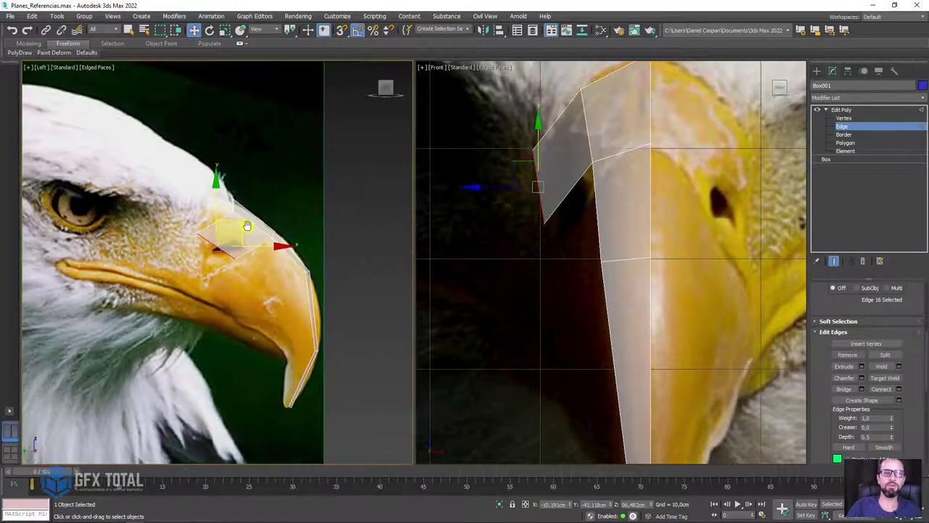
pyautogui.scroll(2, 288, 189)
pyautogui.moveTo(274, 195); pyautogui.dragTo(295, 188)
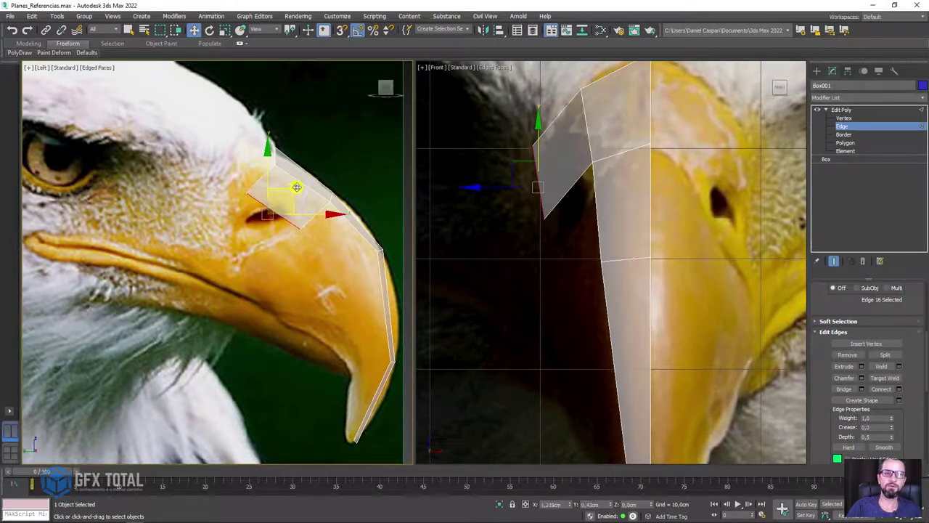
pyautogui.moveTo(297, 193); pyautogui.dragTo(296, 169, button='middle')
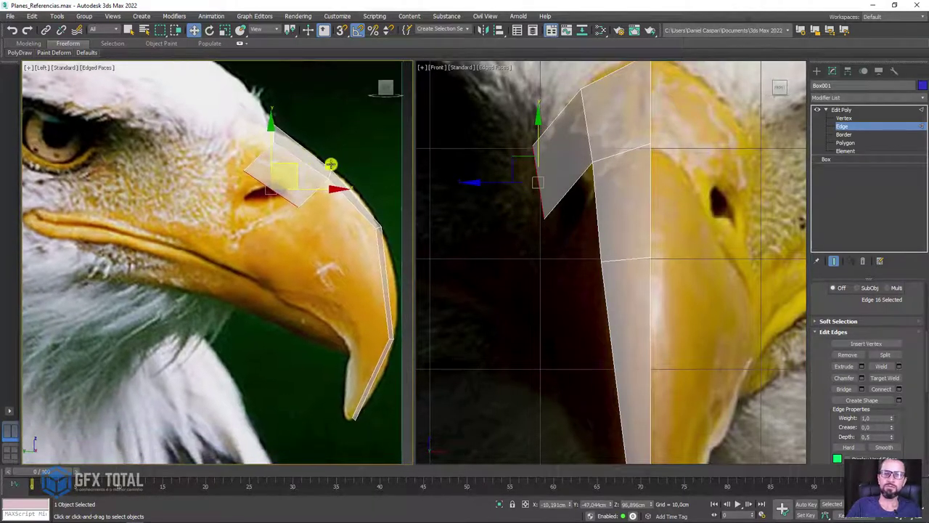
pyautogui.moveTo(297, 163); pyautogui.dragTo(261, 198)
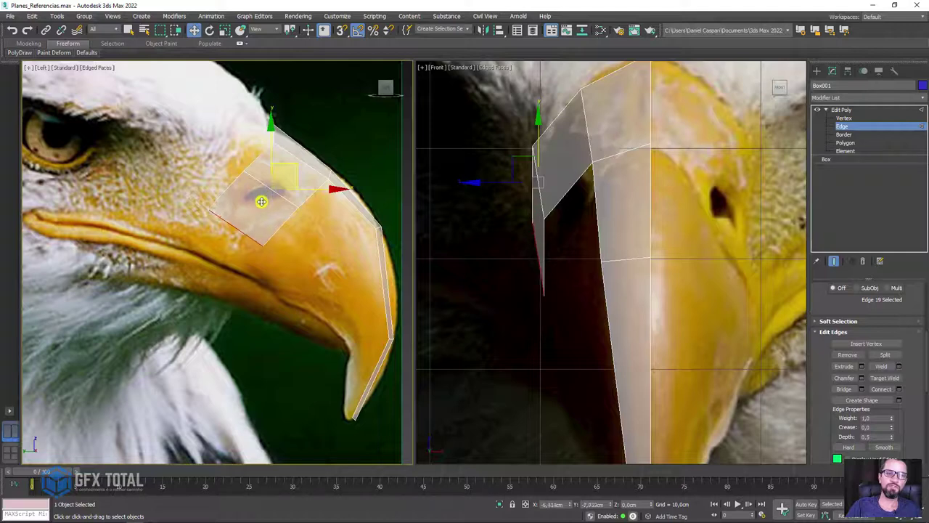
pyautogui.scroll(-2, 637, 280)
pyautogui.scroll(-3, 639, 274)
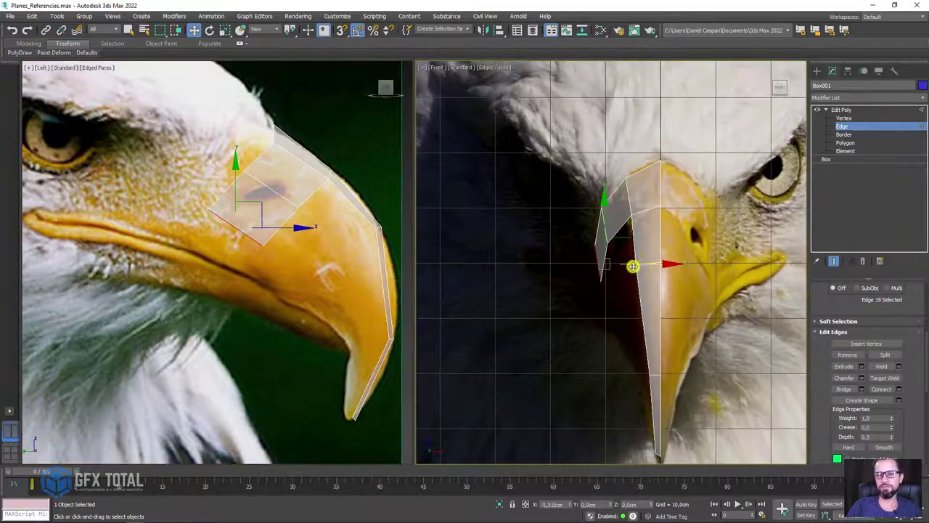
# Rotate and lower the new edges to follow the front reference and slide them along the mouth line
pyautogui.press('e')
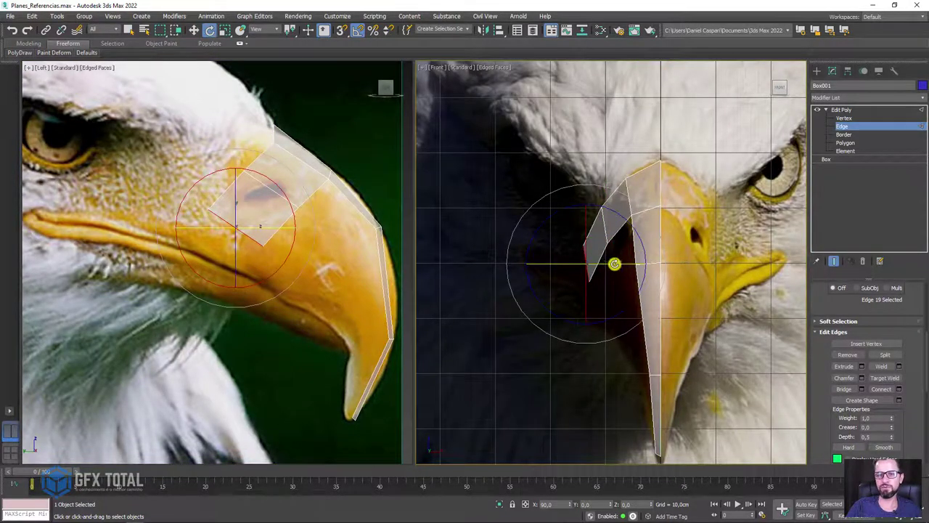
pyautogui.moveTo(616, 263); pyautogui.dragTo(619, 276)
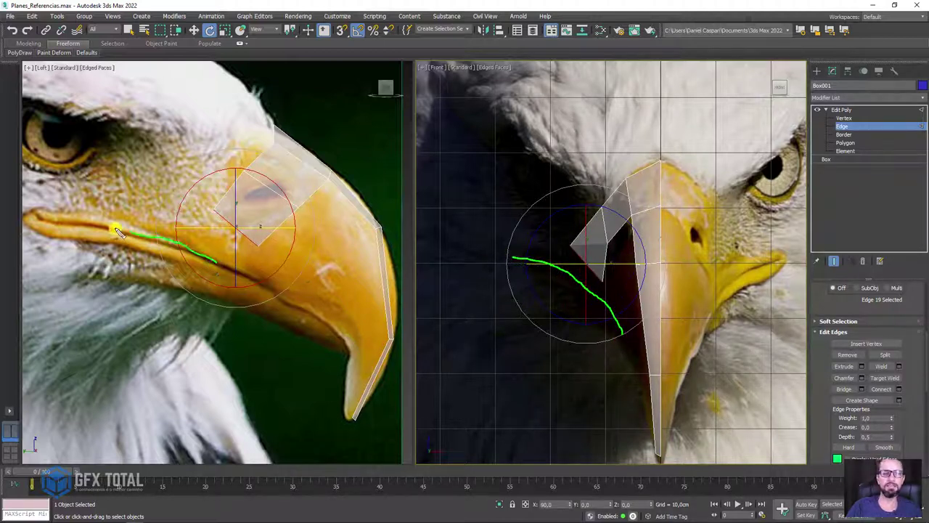
pyautogui.scroll(2, 587, 268)
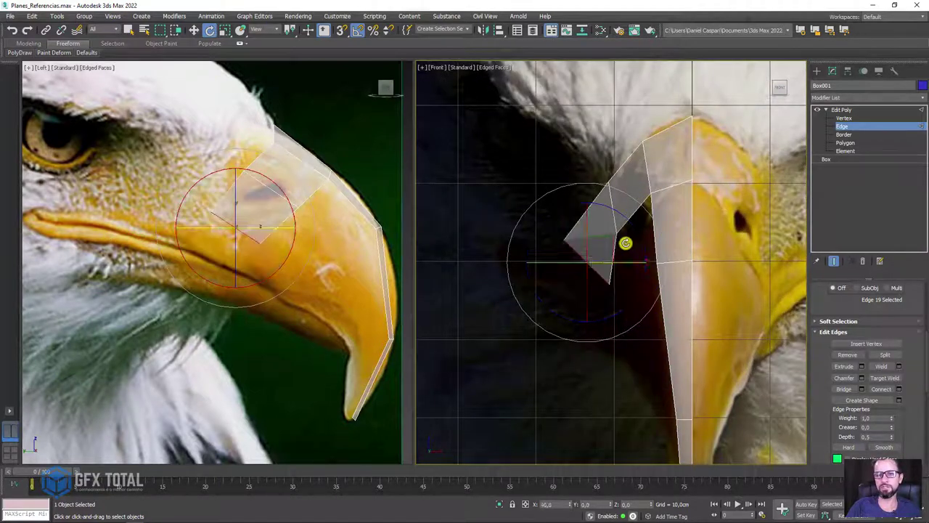
pyautogui.press('w')
pyautogui.moveTo(609, 235)
pyautogui.mouseDown()
pyautogui.moveTo(595, 249)
pyautogui.moveTo(616, 269)
pyautogui.mouseUp()
pyautogui.click(608, 280)
pyautogui.press('e')
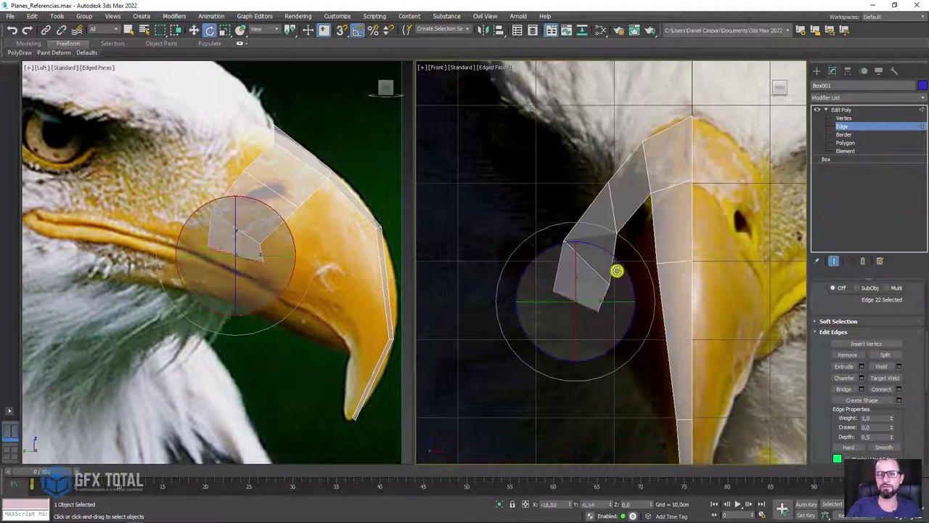
pyautogui.press('w')
pyautogui.scroll(2, 243, 243)
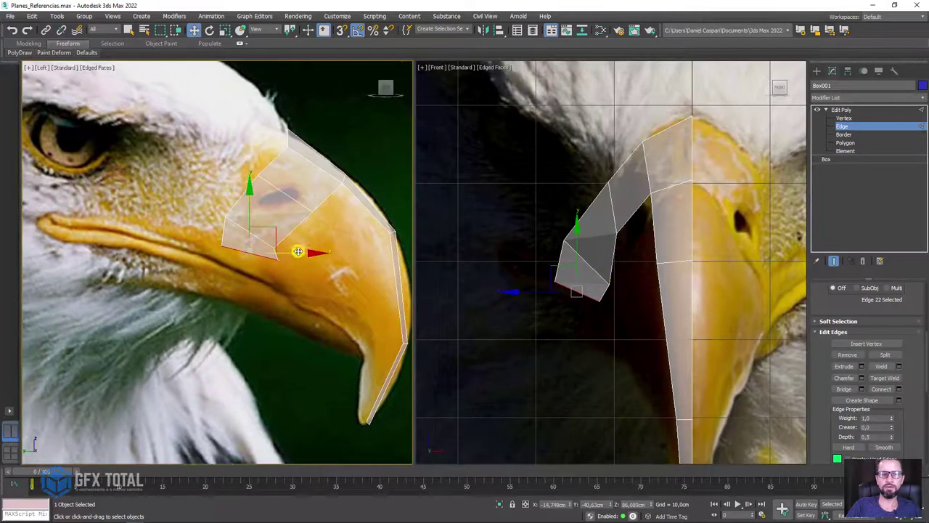
pyautogui.moveTo(296, 251)
pyautogui.mouseDown()
pyautogui.moveTo(259, 256)
pyautogui.moveTo(222, 245)
pyautogui.moveTo(258, 262)
pyautogui.mouseUp()
pyautogui.scroll(3, 222, 245)
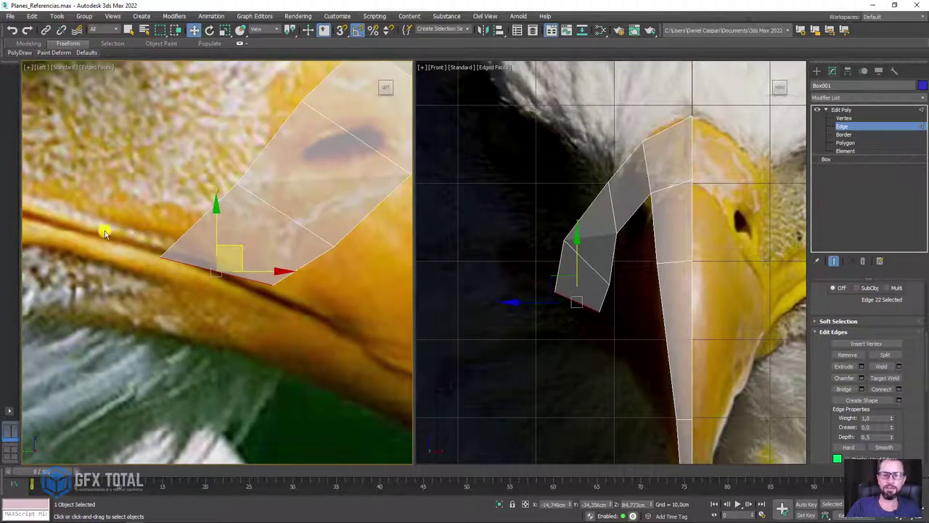
pyautogui.scroll(-4, 207, 205)
# Lower the side strip's vertices onto the mouth line and turn off See-Through
pyautogui.click(844, 118)
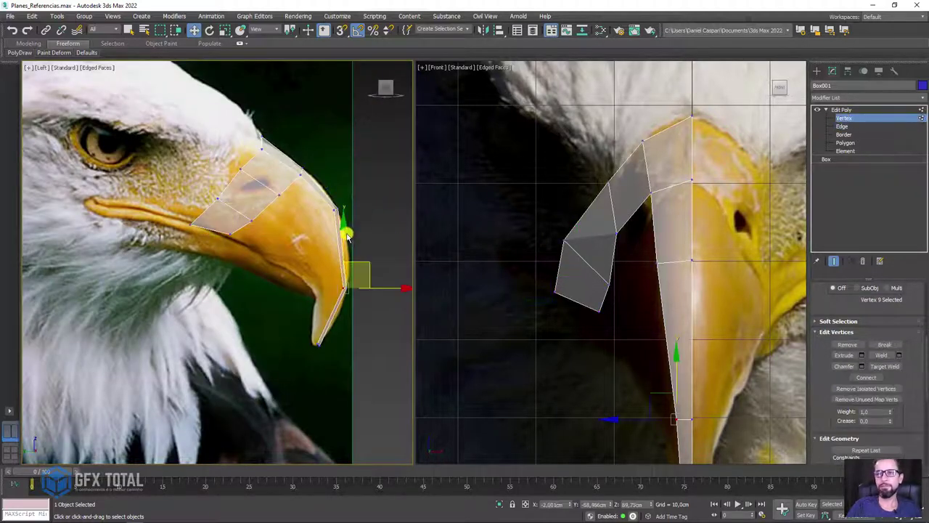
pyautogui.scroll(4, 239, 251)
pyautogui.click(216, 215)
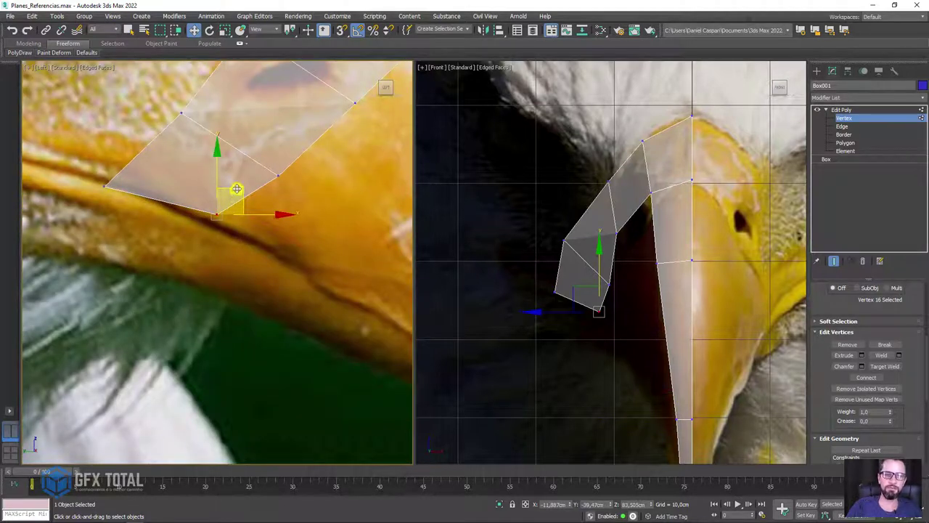
pyautogui.moveTo(237, 189); pyautogui.dragTo(240, 199)
pyautogui.moveTo(280, 187); pyautogui.dragTo(308, 274, button='middle')
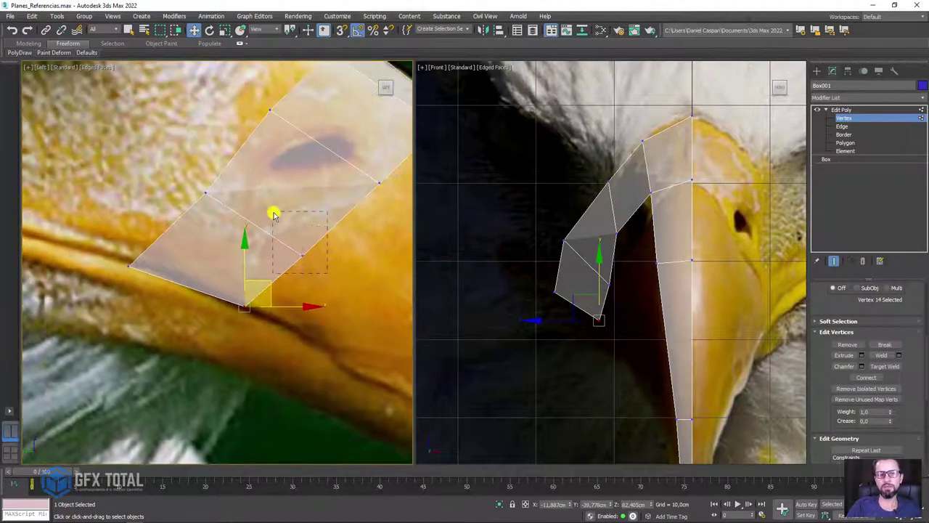
pyautogui.moveTo(272, 214); pyautogui.dragTo(273, 214)
pyautogui.click(206, 193)
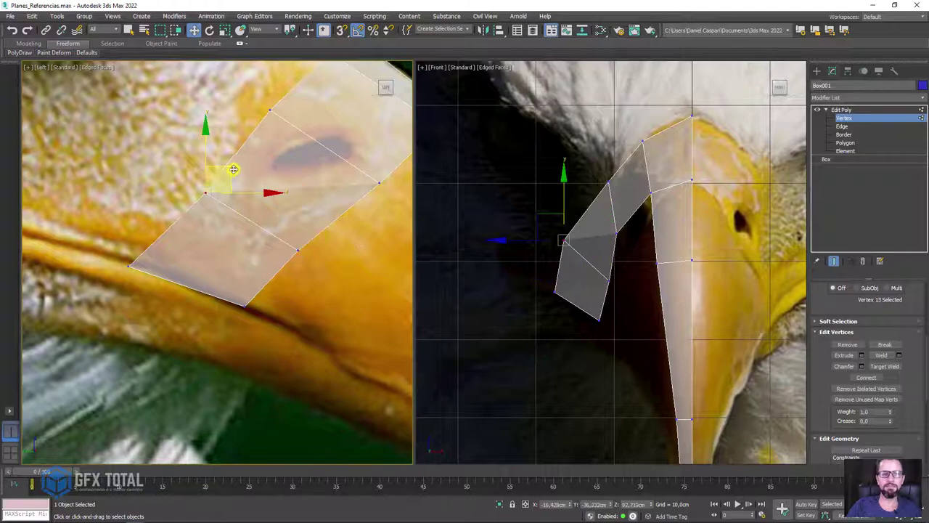
pyautogui.hotkey('alt', 'x')
# At Edge level, select the lower and middle edges of the side strip
pyautogui.scroll(-4, 638, 258)
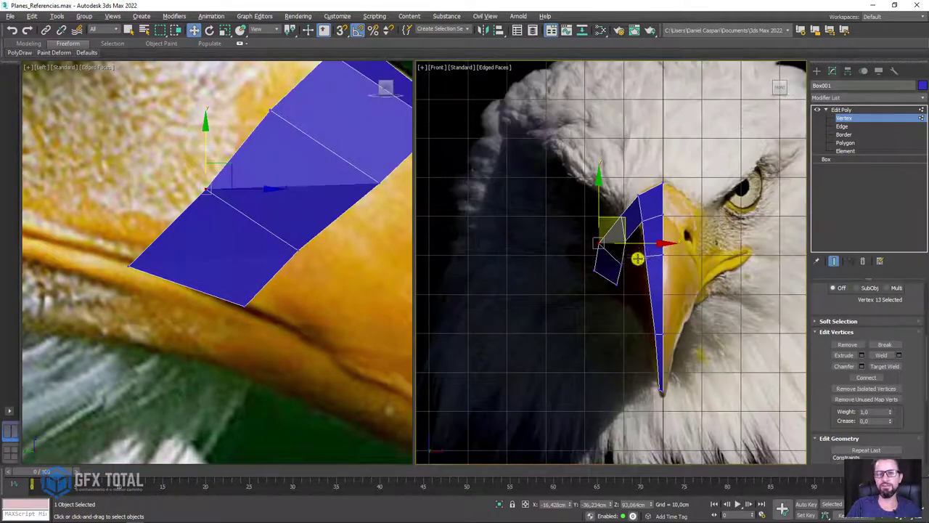
pyautogui.keyDown('alt'); pyautogui.moveTo(637, 259); pyautogui.dragTo(690, 269, button='middle'); pyautogui.keyUp('alt')
pyautogui.scroll(-3, 264, 263)
pyautogui.scroll(2, 295, 249)
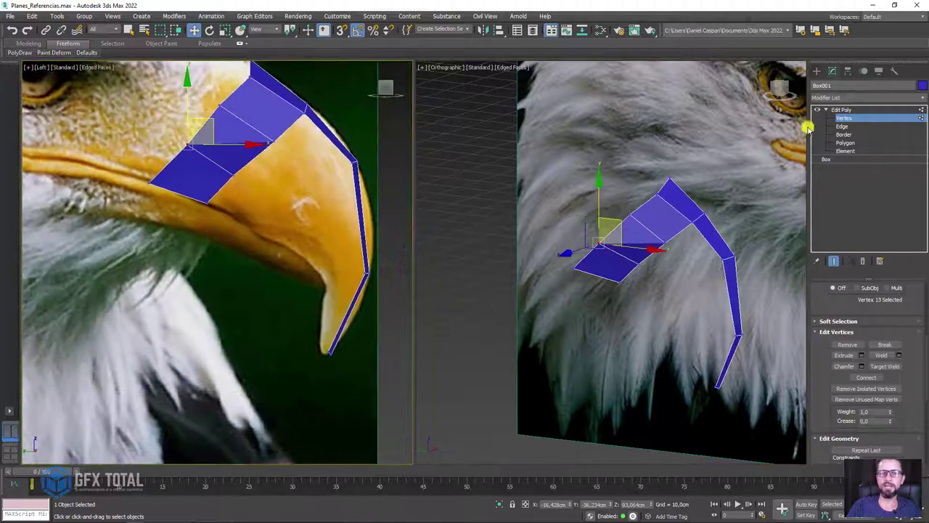
pyautogui.click(836, 128)
pyautogui.scroll(2, 218, 201)
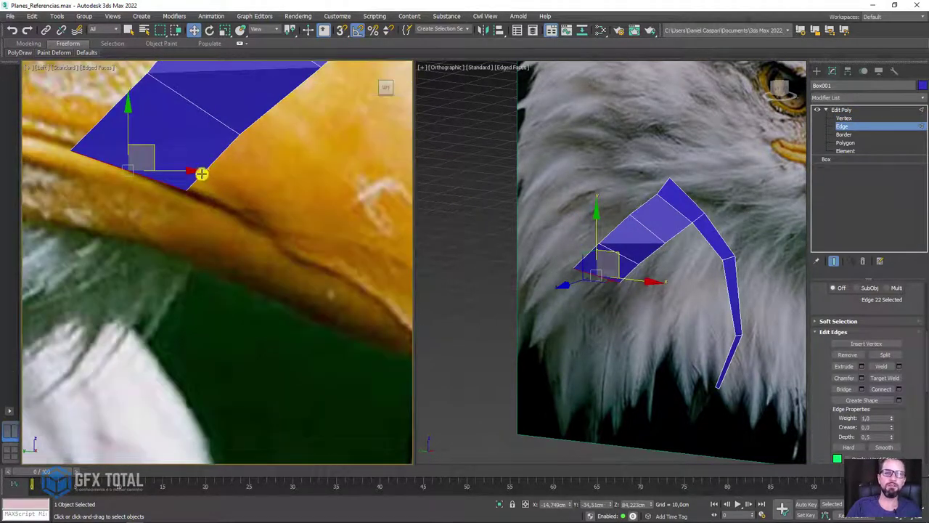
pyautogui.click(209, 167)
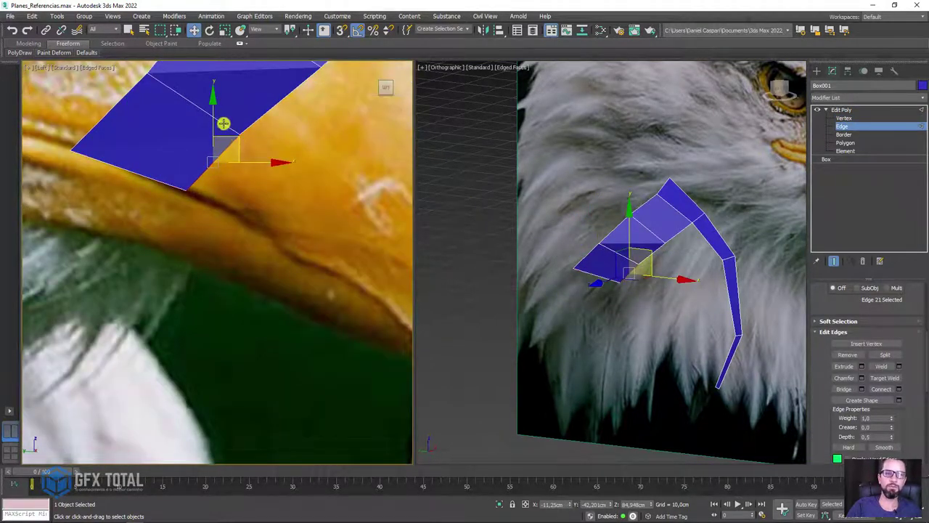
pyautogui.moveTo(223, 123); pyautogui.dragTo(268, 165, button='middle')
pyautogui.click(278, 160)
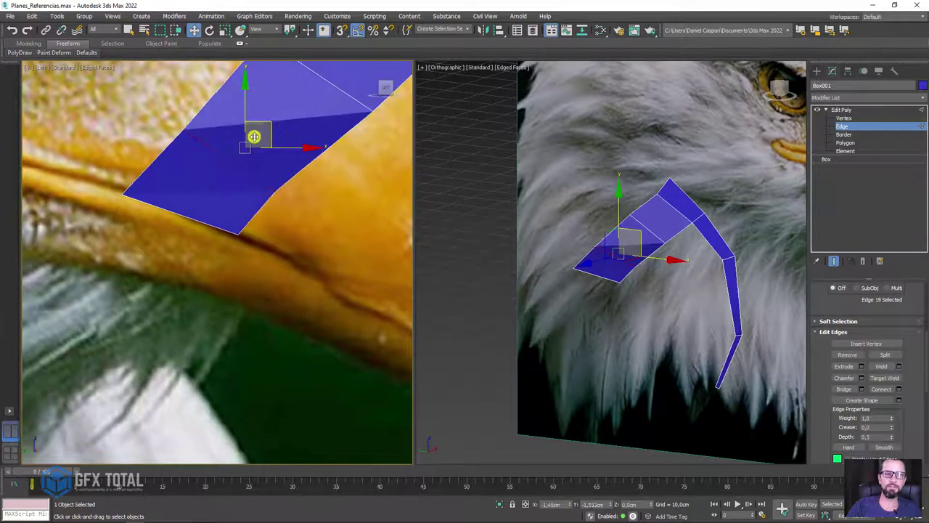
# Rotate the selected edge in the Front view to fit the front reference
pyautogui.scroll(2, 634, 224)
pyautogui.scroll(1, 643, 253)
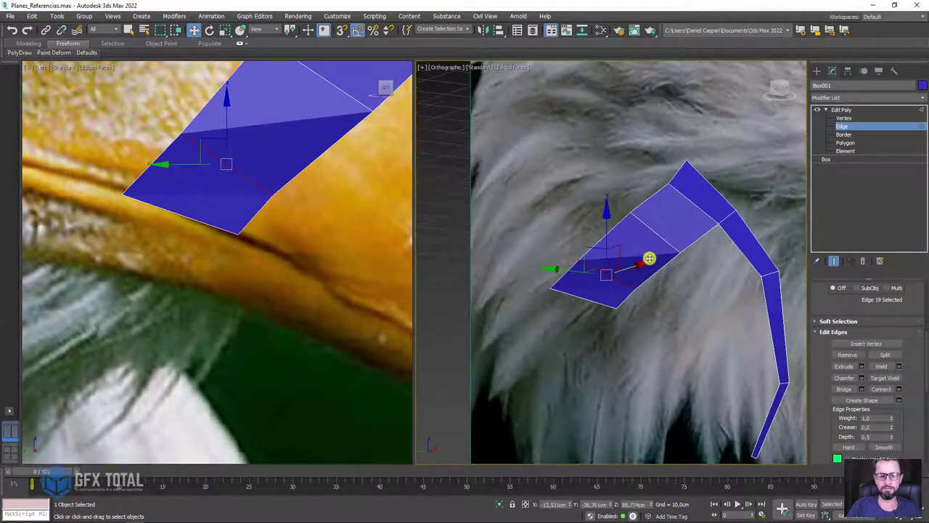
pyautogui.press('f')
pyautogui.scroll(2, 610, 265)
pyautogui.press('e')
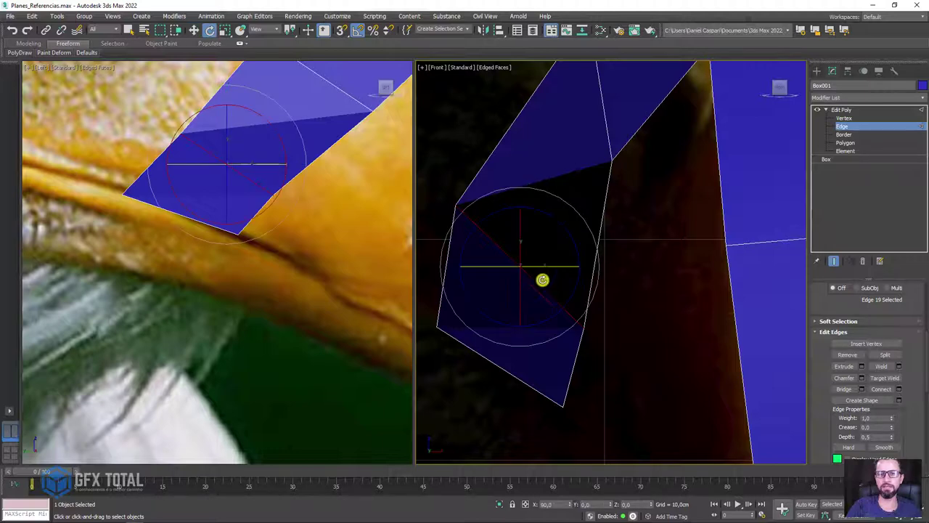
pyautogui.moveTo(542, 279); pyautogui.dragTo(545, 267)
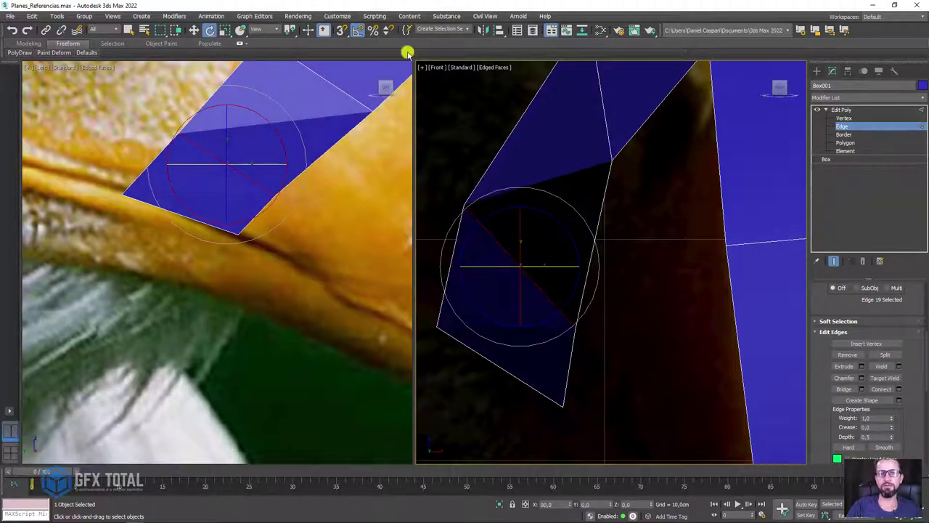
# Shift-extrude the strip's lower edge into a new polygon along the mouth line, then taper it
pyautogui.scroll(-2, 549, 248)
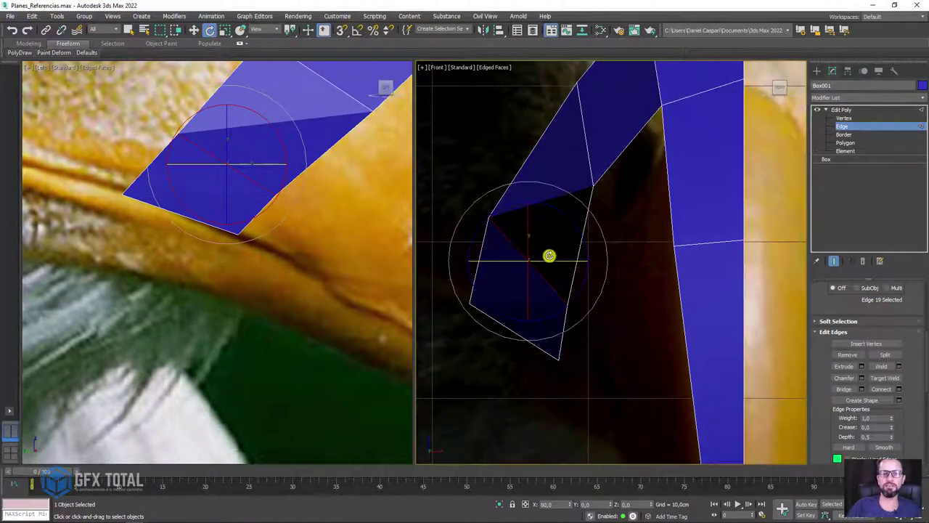
pyautogui.click(510, 332)
pyautogui.scroll(-1, 516, 330)
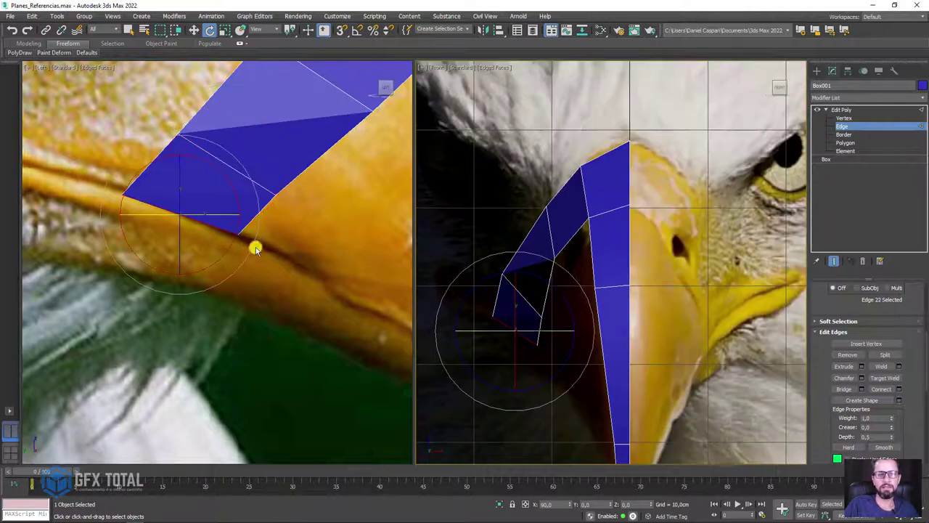
pyautogui.click(256, 218)
pyautogui.scroll(-2, 255, 217)
pyautogui.scroll(-1, 211, 210)
pyautogui.press('w')
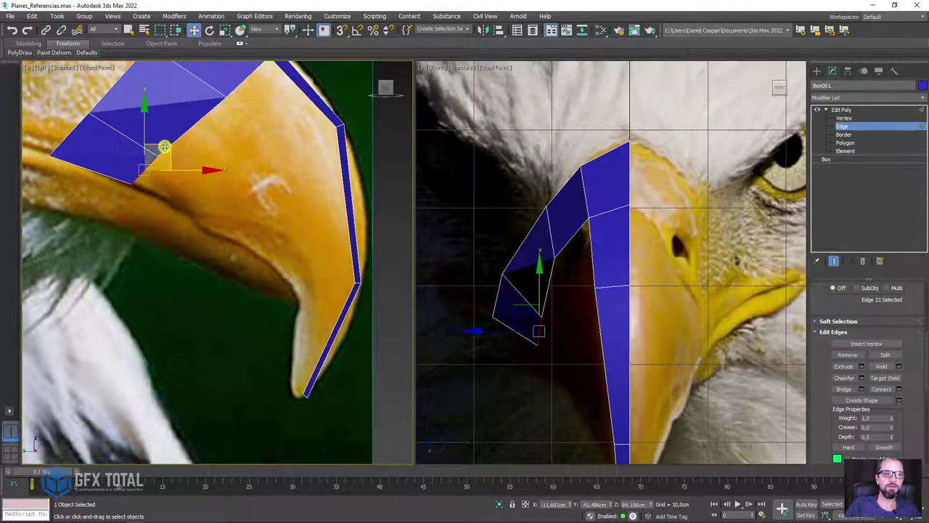
pyautogui.moveTo(162, 145)
pyautogui.keyDown('shift'); pyautogui.mouseDown()
pyautogui.moveTo(233, 177)
pyautogui.moveTo(232, 250)
pyautogui.moveTo(230, 233)
pyautogui.moveTo(230, 240)
pyautogui.mouseUp(); pyautogui.keyUp('shift')
pyautogui.press('r')
# Move the tapered end edge back along the beak's mouth line
pyautogui.press('w')
pyautogui.moveTo(238, 185)
pyautogui.mouseDown()
pyautogui.moveTo(221, 177)
pyautogui.moveTo(239, 193)
pyautogui.mouseUp()
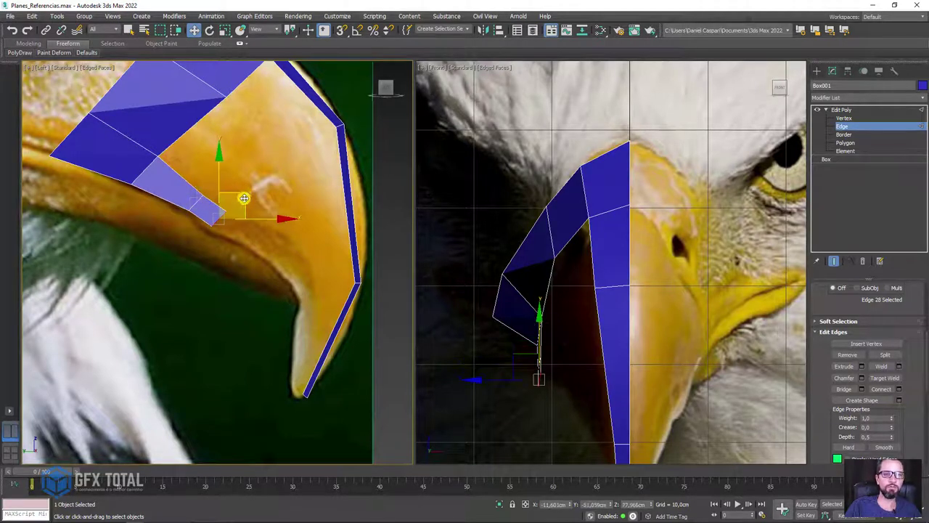
pyautogui.press('e')
pyautogui.press('r')
pyautogui.press('w')
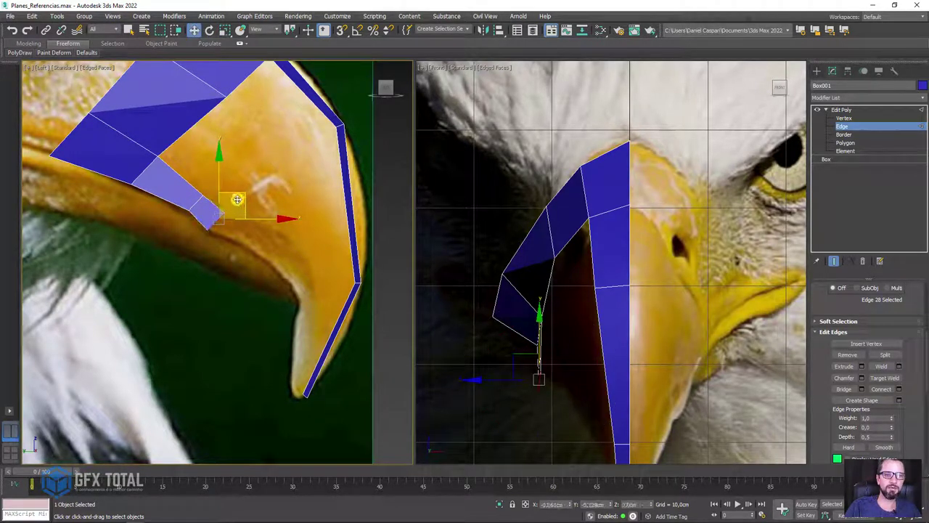
# Extrude the strip with further polygons curving down toward the beak tip
pyautogui.moveTo(241, 198)
pyautogui.keyDown('shift'); pyautogui.mouseDown()
pyautogui.moveTo(287, 213)
pyautogui.moveTo(324, 249)
pyautogui.moveTo(330, 312)
pyautogui.mouseUp(); pyautogui.keyUp('shift')
pyautogui.press('e')
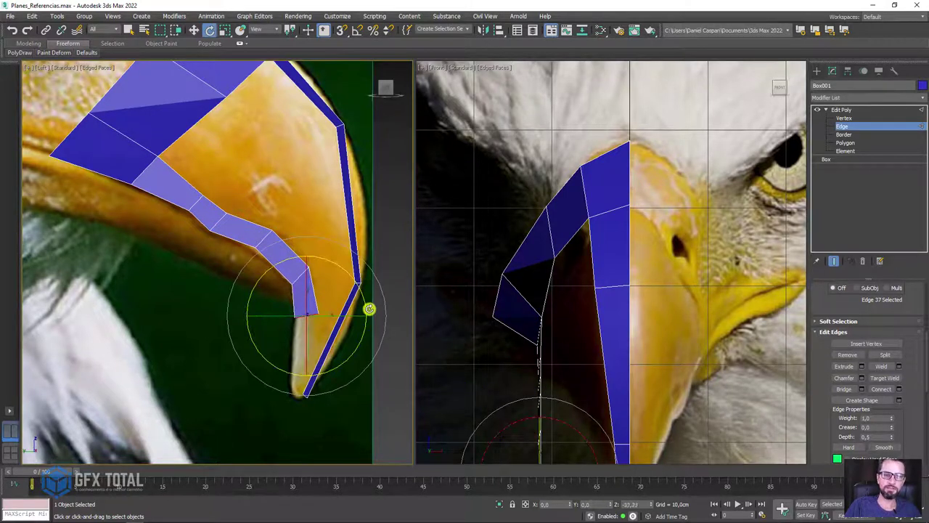
pyautogui.press('w')
pyautogui.scroll(3, 316, 292)
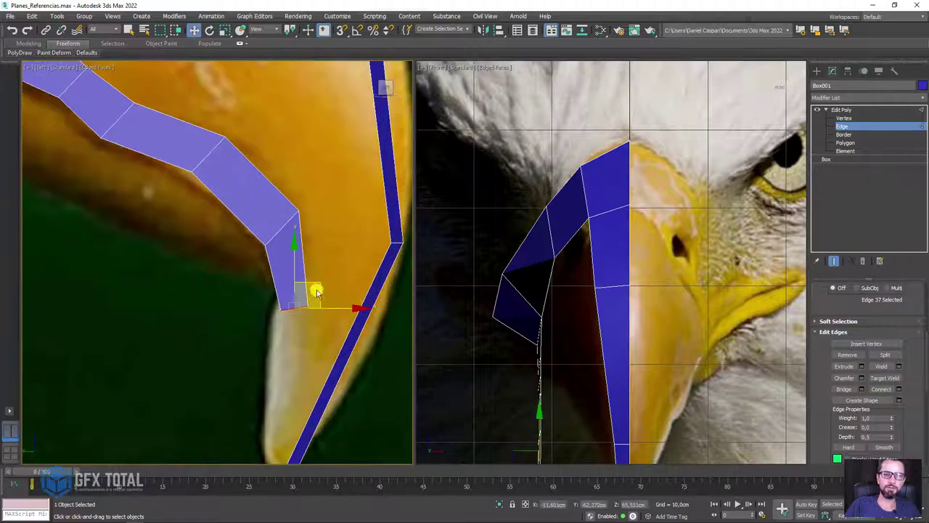
pyautogui.keyDown('shift'); pyautogui.moveTo(319, 283); pyautogui.dragTo(304, 408); pyautogui.keyUp('shift')
pyautogui.moveTo(305, 409); pyautogui.dragTo(359, 338, button='middle')
# Lower the end edge onto the beak tip and switch to Vertex level
pyautogui.scroll(2, 362, 304)
pyautogui.moveTo(365, 269); pyautogui.dragTo(343, 264, button='middle')
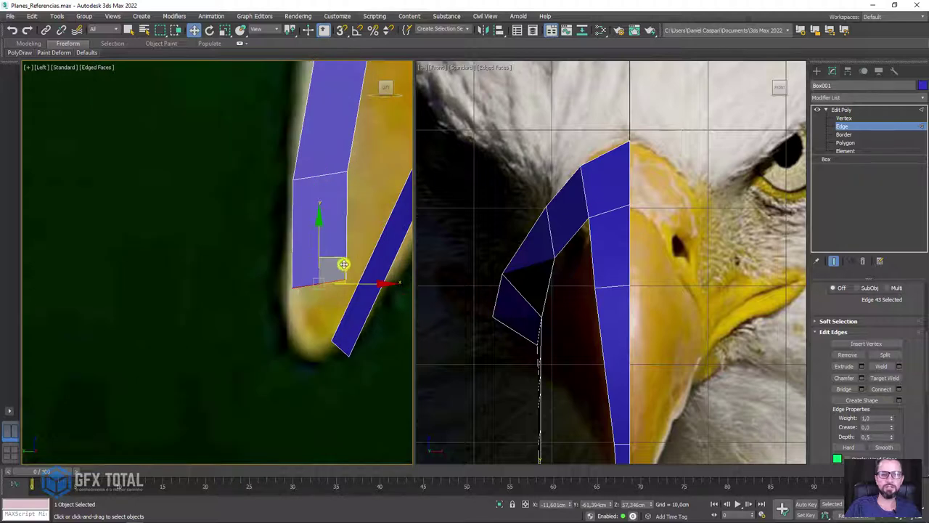
pyautogui.moveTo(343, 264); pyautogui.dragTo(335, 286)
pyautogui.scroll(-3, 512, 273)
pyautogui.scroll(-2, 535, 226)
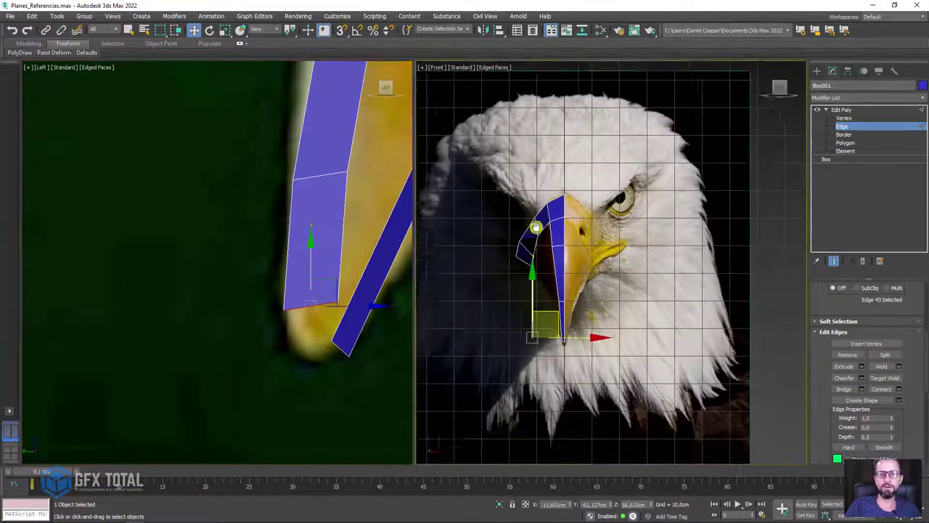
pyautogui.scroll(2, 535, 226)
pyautogui.scroll(3, 550, 207)
pyautogui.click(842, 119)
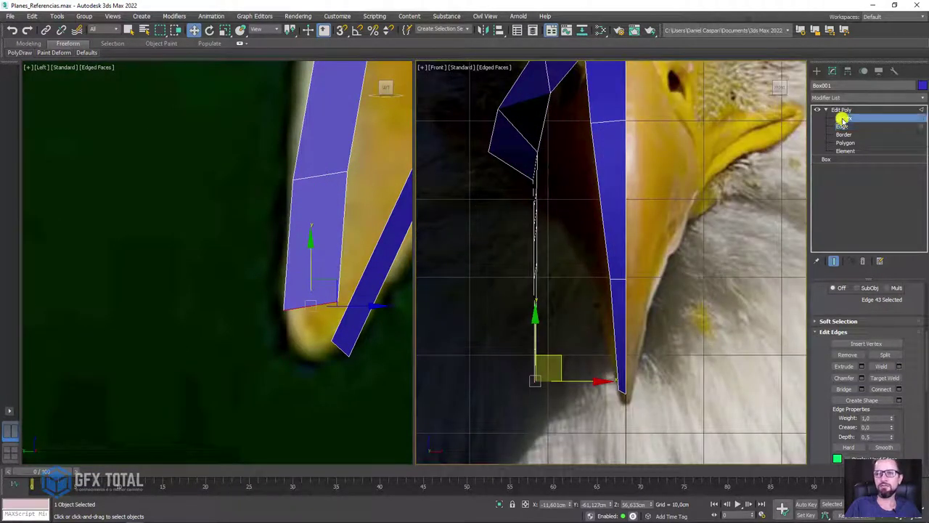
pyautogui.scroll(-5, 285, 184)
# Select the vertices along the beak's lower edge and shift them right in the Front view
pyautogui.scroll(2, 268, 179)
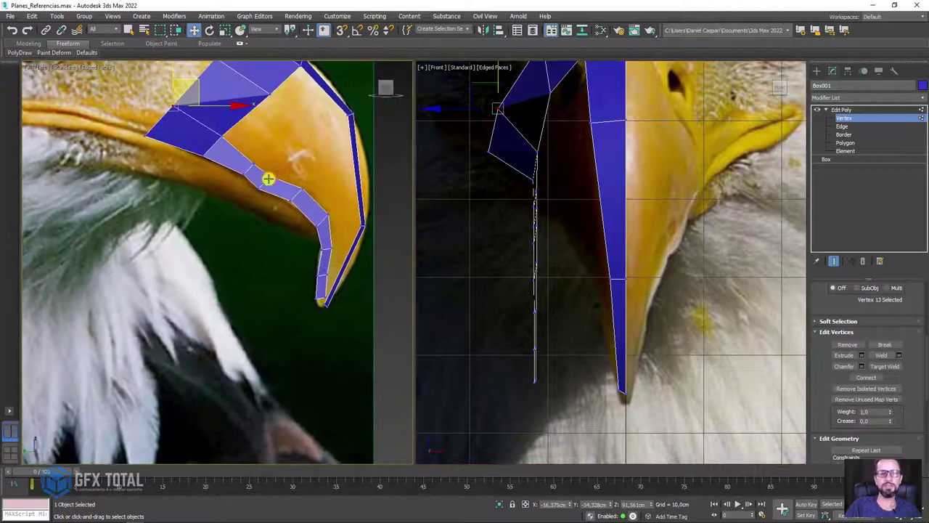
pyautogui.moveTo(326, 233)
pyautogui.mouseDown()
pyautogui.moveTo(323, 299)
pyautogui.moveTo(348, 303)
pyautogui.mouseUp()
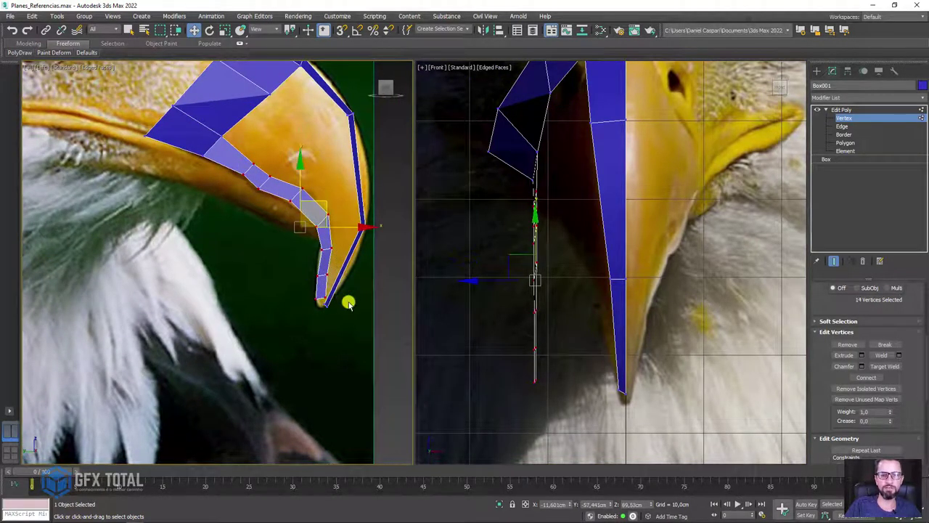
pyautogui.scroll(2, 512, 233)
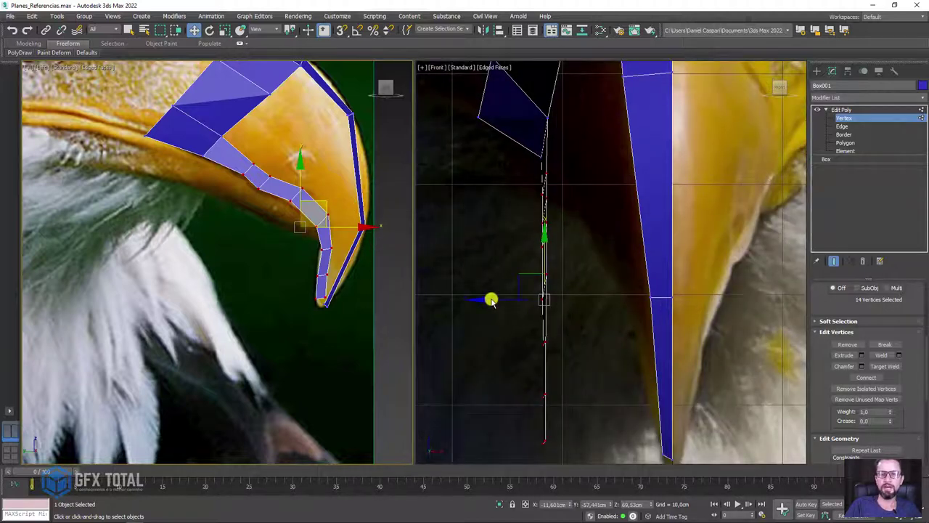
pyautogui.moveTo(583, 301); pyautogui.dragTo(611, 302)
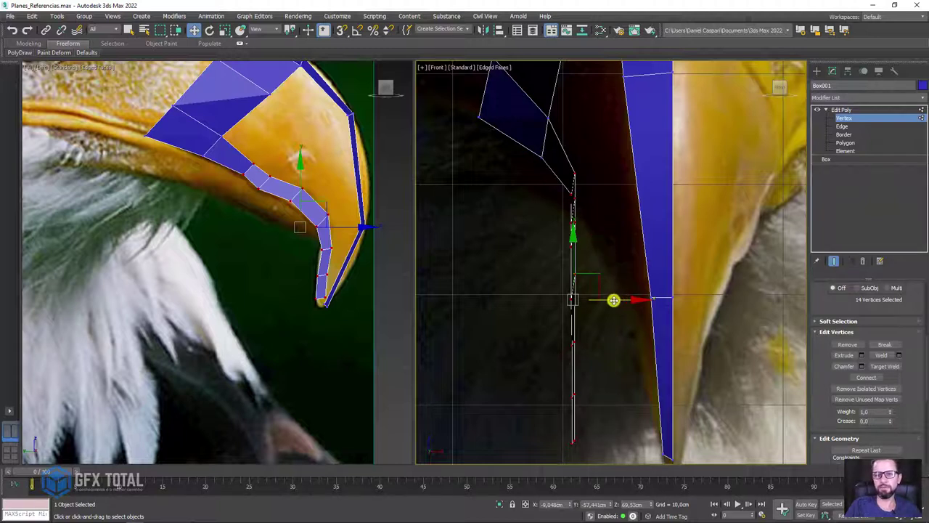
pyautogui.moveTo(613, 300); pyautogui.dragTo(617, 301)
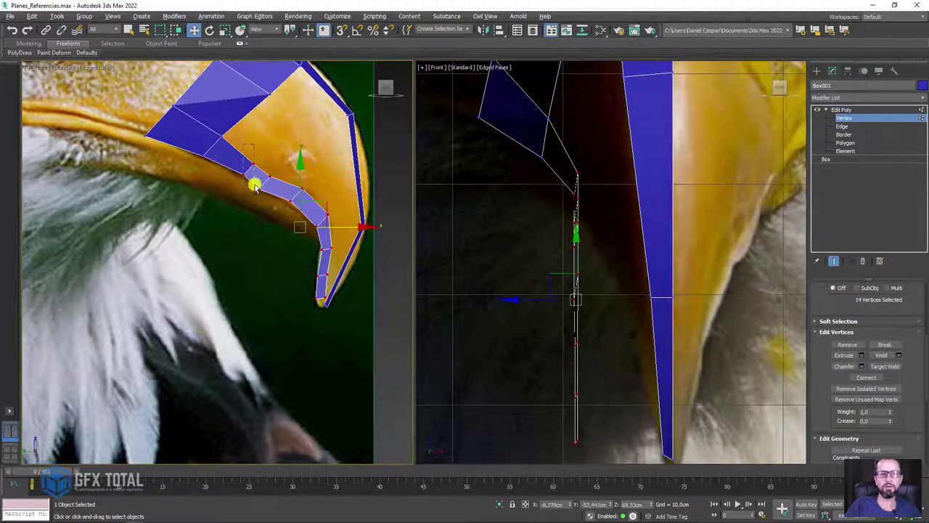
# Trim the selection to the strip's lower vertices and push them right onto the beak edge
pyautogui.keyDown('alt'); pyautogui.moveTo(254, 186); pyautogui.dragTo(255, 188); pyautogui.keyUp('alt')
pyautogui.rightClick(580, 272)
pyautogui.moveTo(632, 315); pyautogui.dragTo(643, 315)
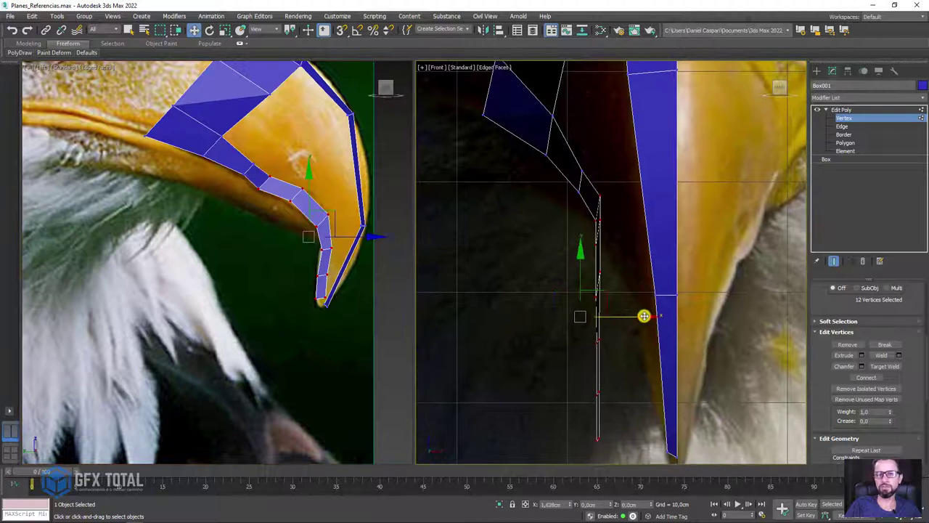
pyautogui.keyDown('alt'); pyautogui.moveTo(259, 161); pyautogui.dragTo(317, 214); pyautogui.keyUp('alt')
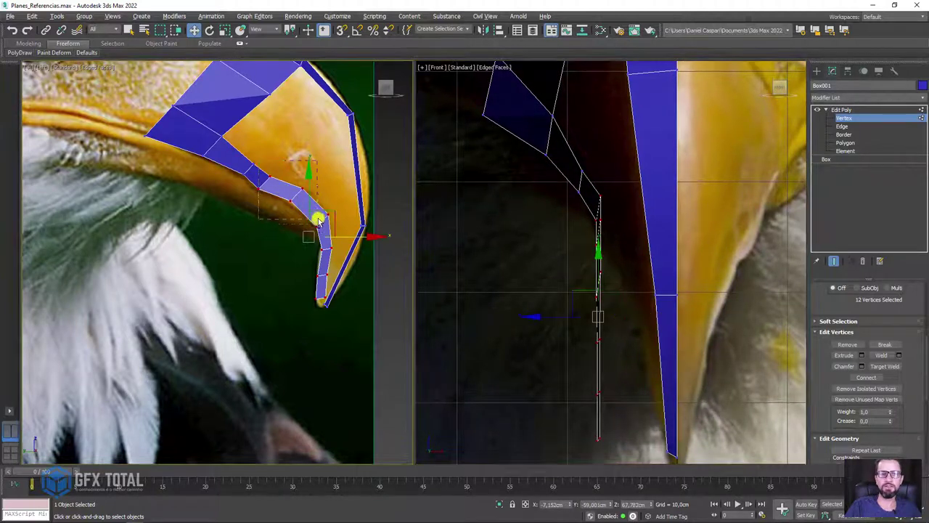
pyautogui.moveTo(602, 373); pyautogui.dragTo(614, 370, button='middle')
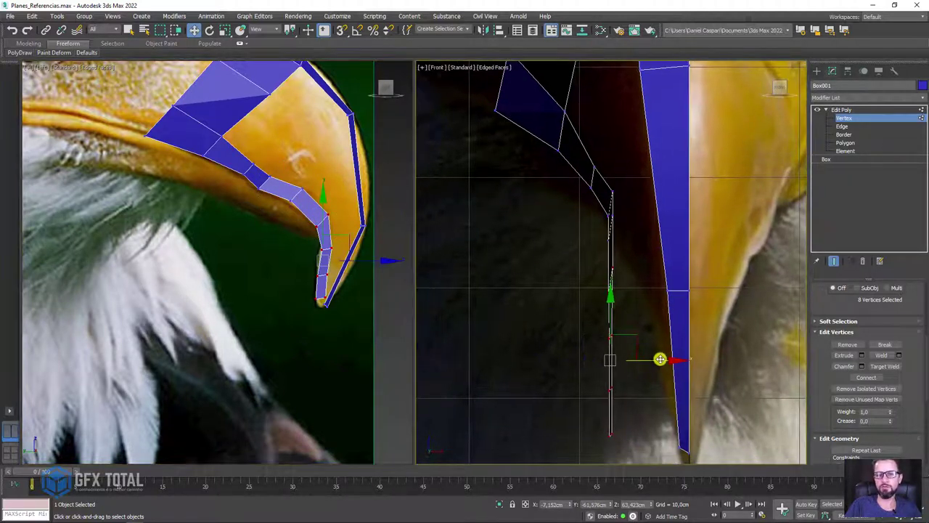
pyautogui.moveTo(660, 358); pyautogui.dragTo(699, 361)
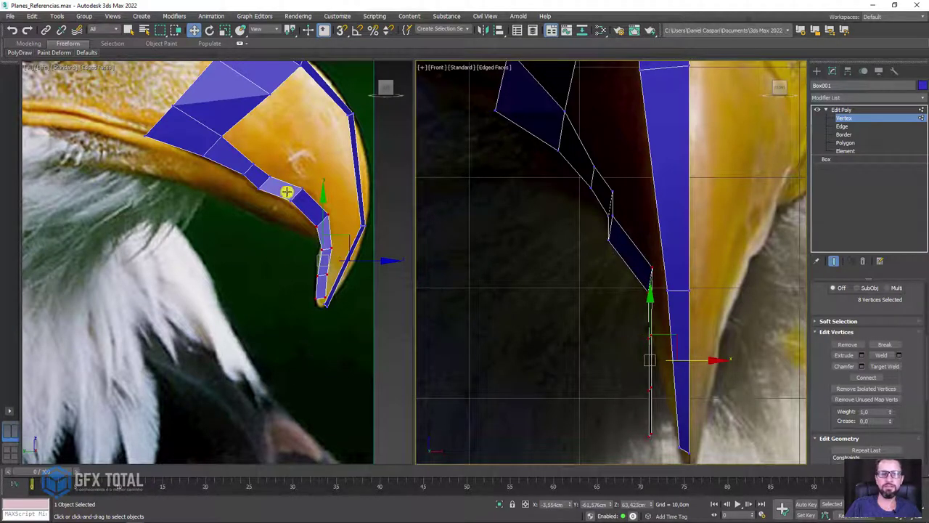
# Shift the two bend vertices, four inner-line vertices and two tip vertices right onto the beak
pyautogui.click(309, 199)
pyautogui.scroll(5, 328, 206)
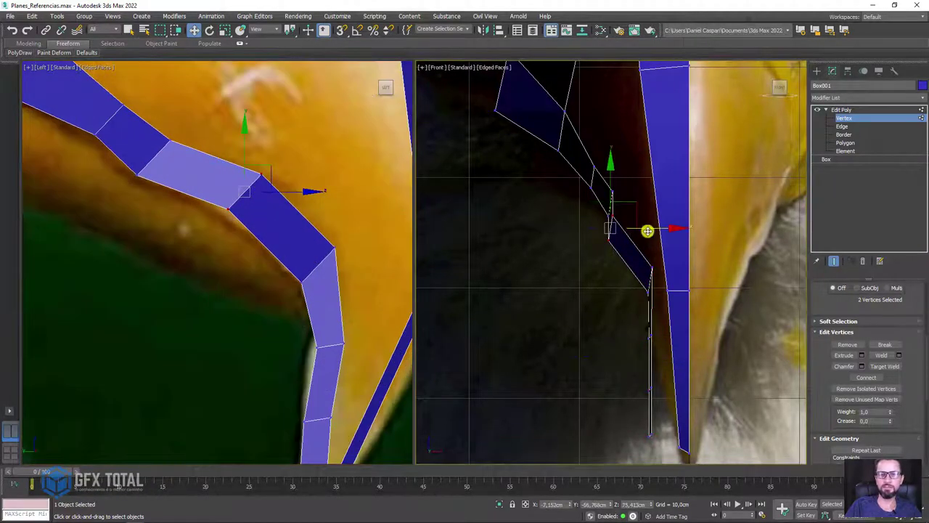
pyautogui.moveTo(653, 229); pyautogui.dragTo(665, 230)
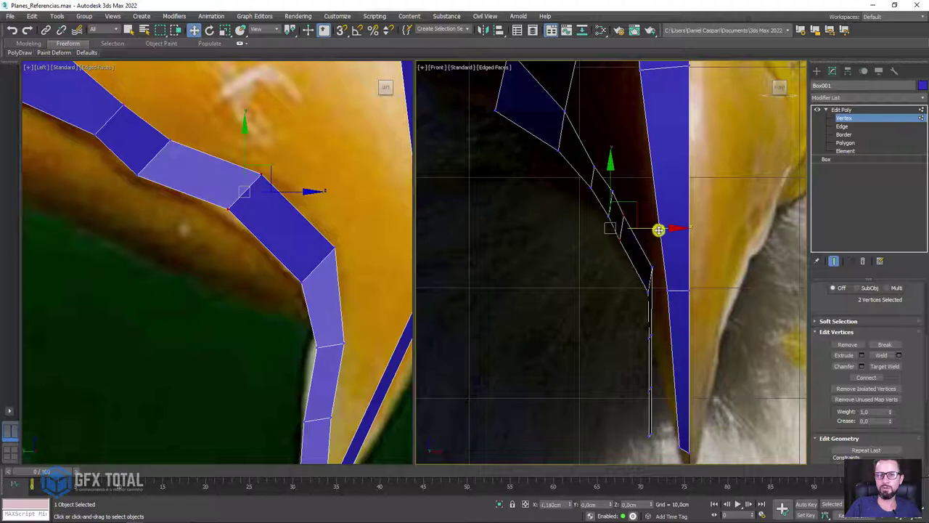
pyautogui.moveTo(617, 277); pyautogui.dragTo(586, 235, button='middle')
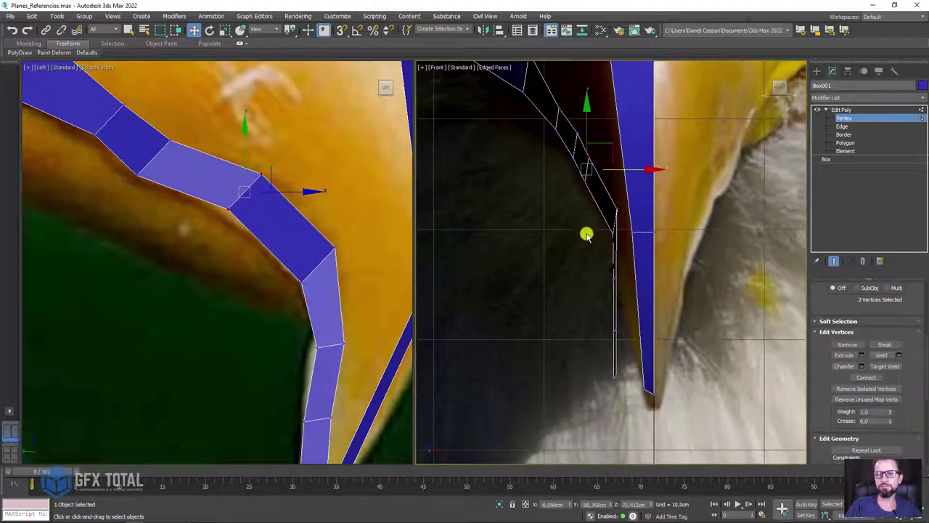
pyautogui.moveTo(632, 346)
pyautogui.mouseDown()
pyautogui.moveTo(657, 318)
pyautogui.moveTo(663, 328)
pyautogui.mouseUp()
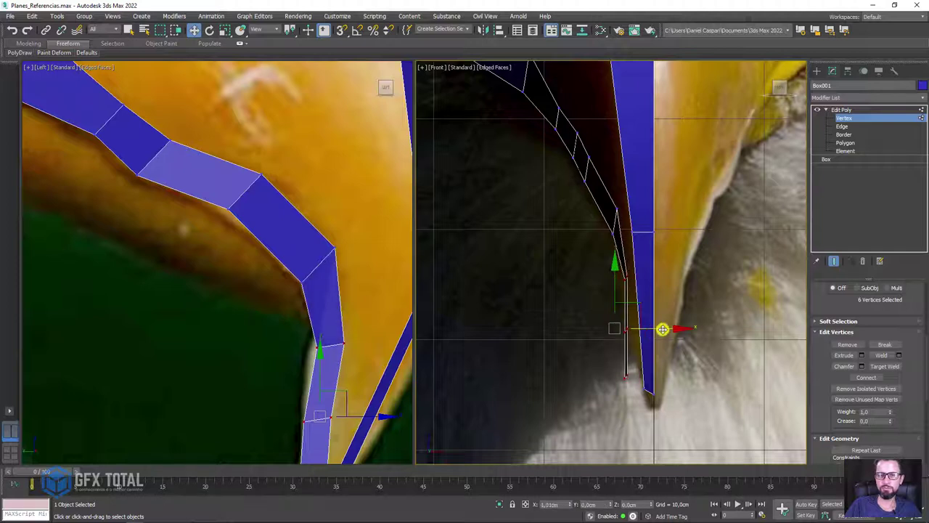
pyautogui.moveTo(659, 321); pyautogui.dragTo(648, 291, button='middle')
pyautogui.keyDown('alt'); pyautogui.click(616, 239); pyautogui.keyUp('alt')
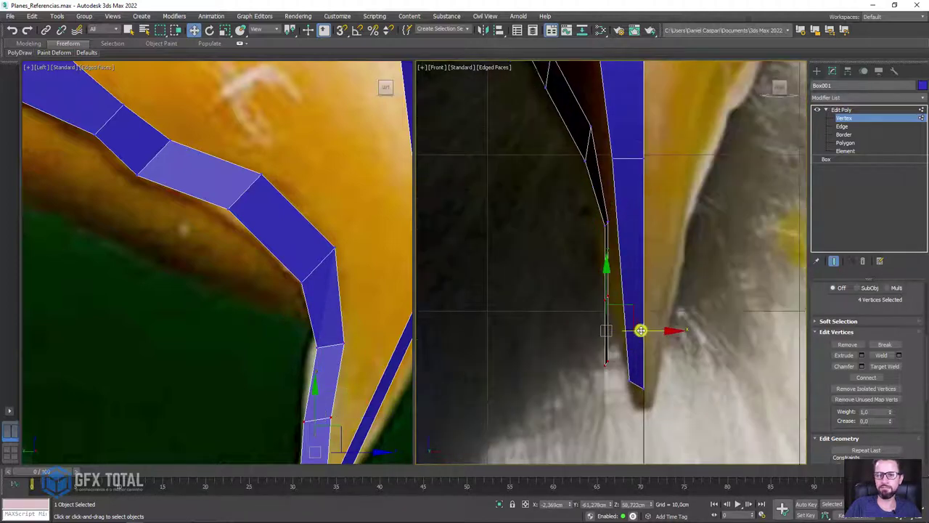
pyautogui.moveTo(641, 331); pyautogui.dragTo(650, 319)
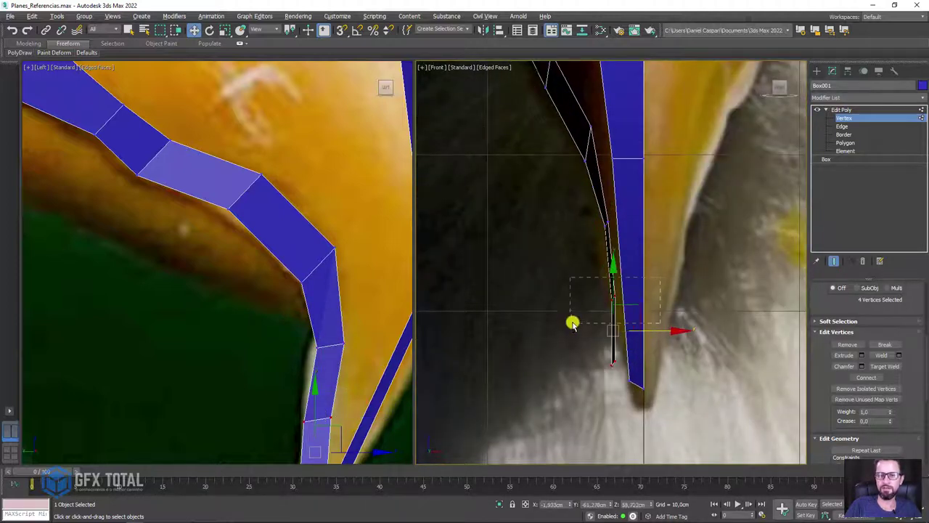
pyautogui.moveTo(572, 324)
pyautogui.mouseDown()
pyautogui.moveTo(633, 371)
pyautogui.moveTo(660, 363)
pyautogui.mouseUp()
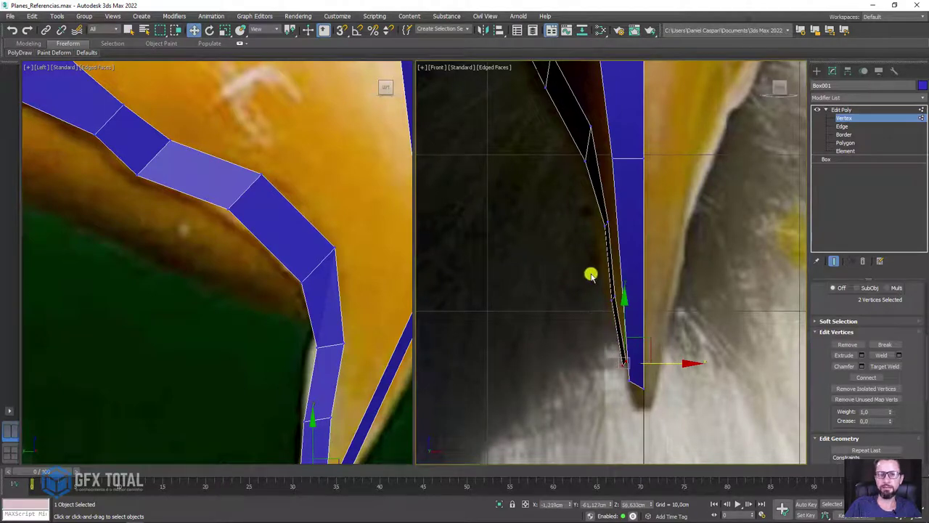
# Select the upper-edge and lower-strip vertices in the side view and move them sideways onto the beak
pyautogui.scroll(-3, 589, 267)
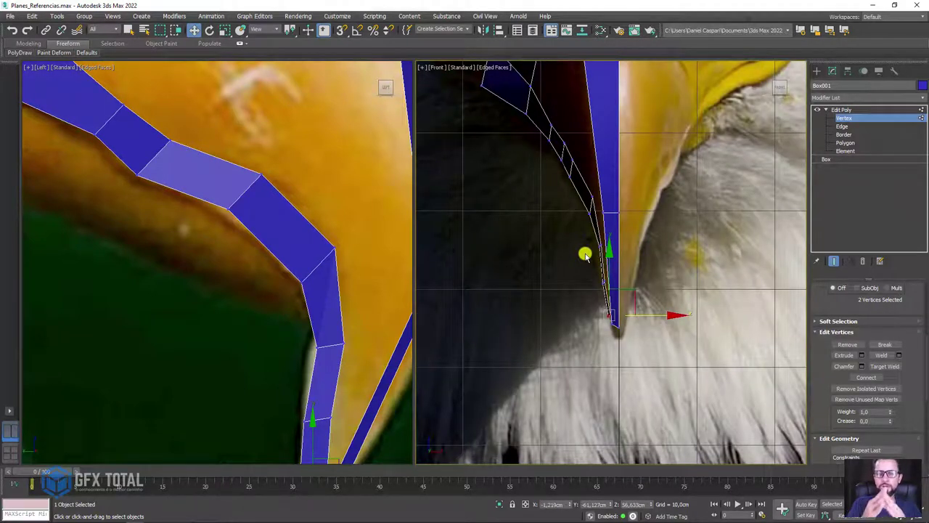
pyautogui.rightClick(261, 249)
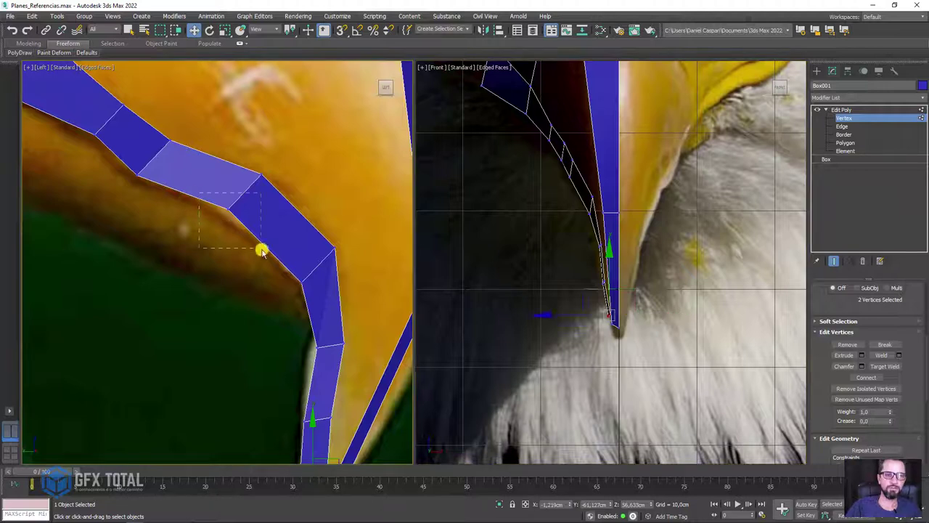
pyautogui.click(229, 208)
pyautogui.keyDown('ctrl'); pyautogui.click(138, 174); pyautogui.keyUp('ctrl')
pyautogui.keyDown('ctrl'); pyautogui.click(96, 134); pyautogui.keyUp('ctrl')
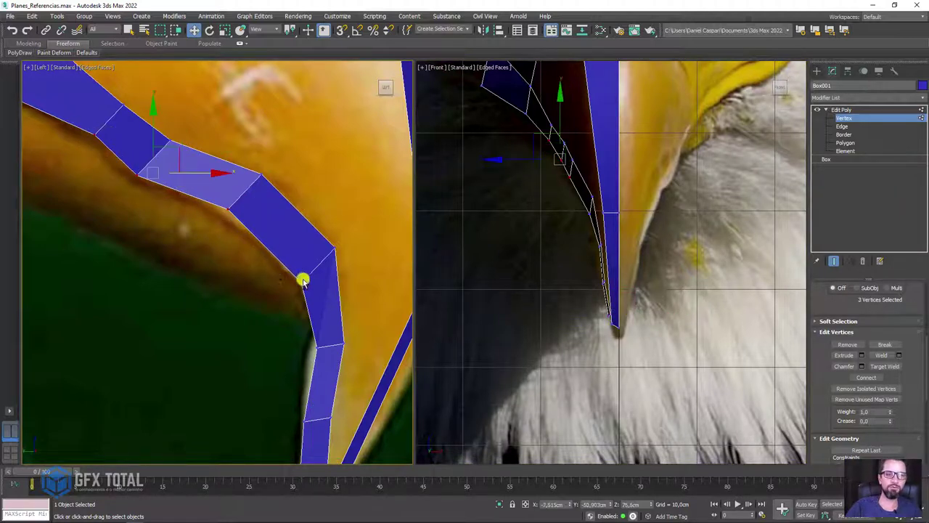
pyautogui.keyDown('ctrl'); pyautogui.click(303, 279); pyautogui.keyUp('ctrl')
pyautogui.keyDown('ctrl'); pyautogui.click(327, 356); pyautogui.keyUp('ctrl')
pyautogui.moveTo(331, 379); pyautogui.dragTo(324, 230, button='middle')
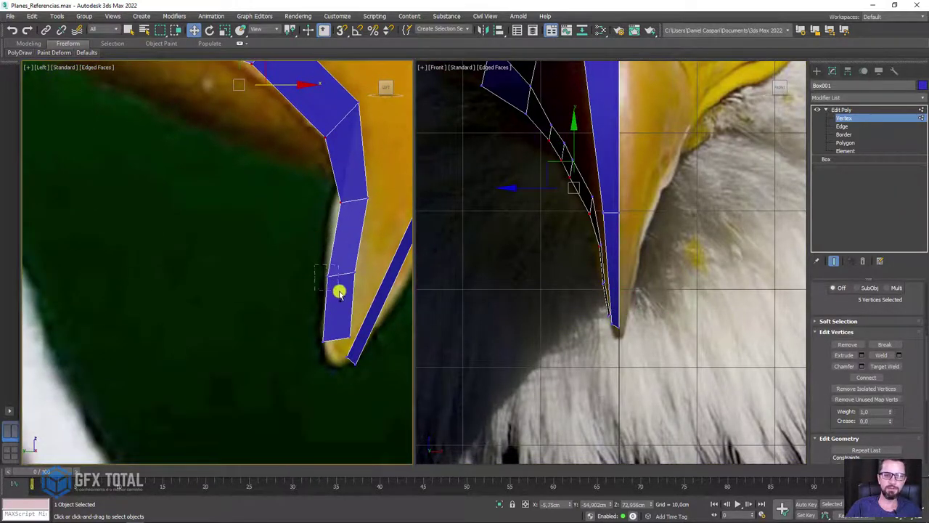
pyautogui.keyDown('ctrl'); pyautogui.click(332, 348); pyautogui.keyUp('ctrl')
pyautogui.scroll(2, 599, 205)
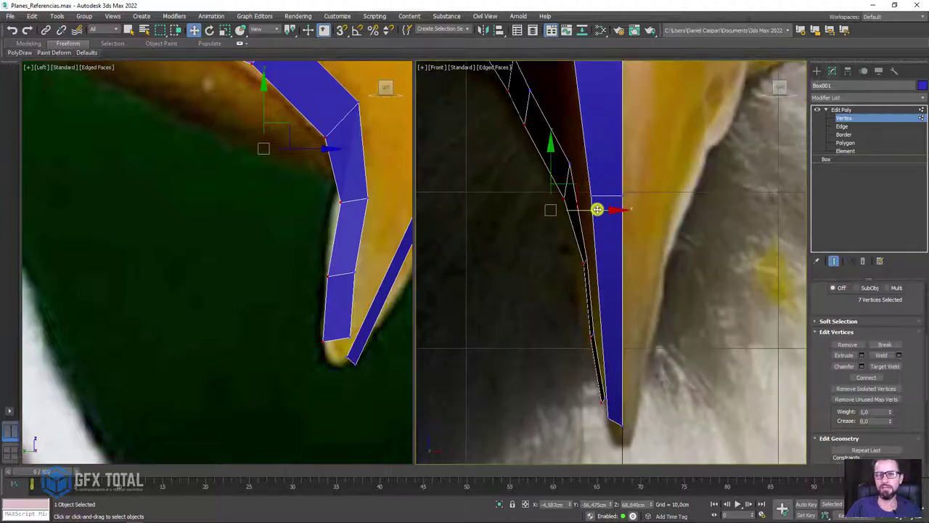
pyautogui.moveTo(597, 210); pyautogui.dragTo(586, 210)
# Move a vertex lower down the inner strip up and right along the beak edge
pyautogui.moveTo(586, 210)
pyautogui.mouseDown(button='middle')
pyautogui.moveTo(556, 237)
pyautogui.moveTo(571, 263)
pyautogui.mouseUp(button='middle')
pyautogui.click(563, 241)
pyautogui.scroll(2, 564, 243)
pyautogui.scroll(2, 572, 232)
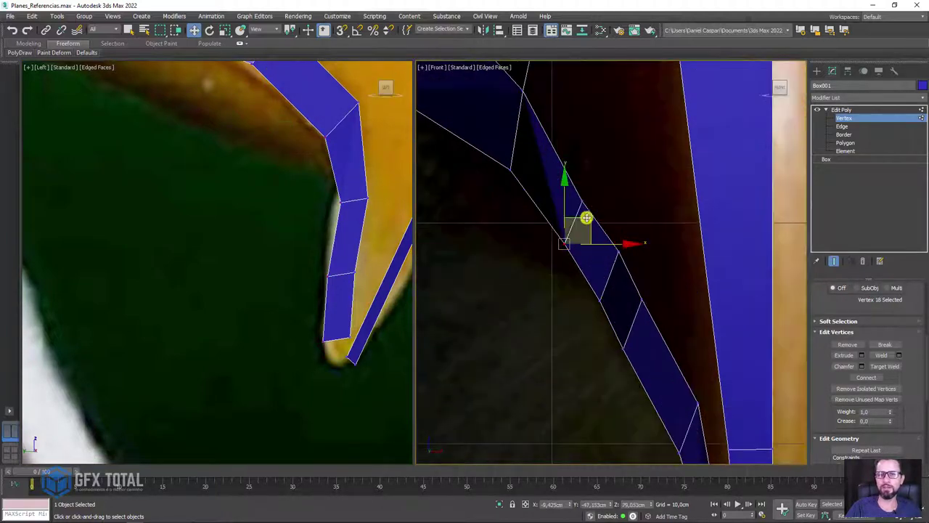
pyautogui.click(597, 294)
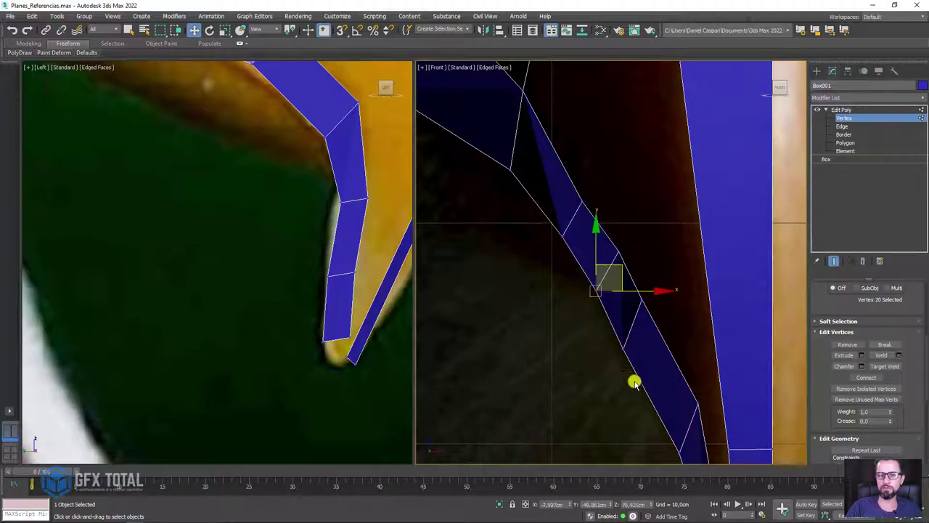
pyautogui.click(622, 347)
pyautogui.moveTo(650, 334); pyautogui.dragTo(667, 307)
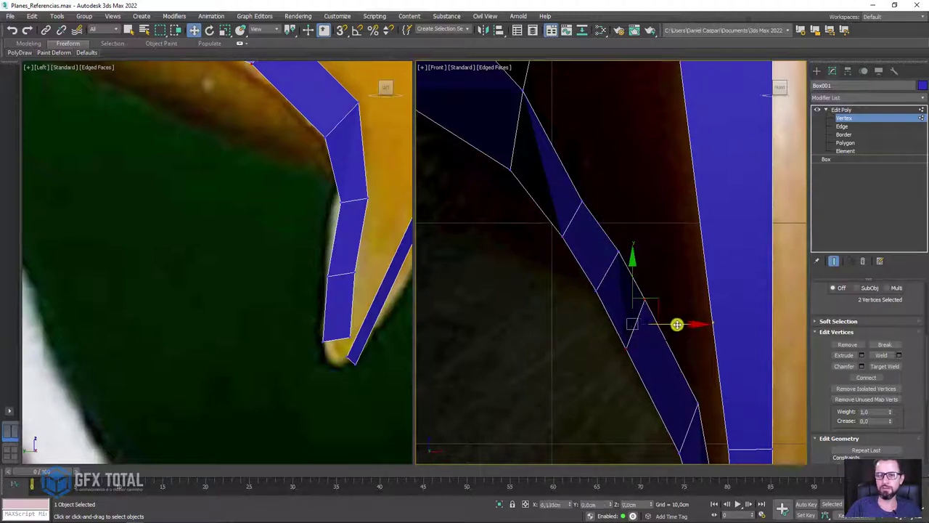
# Pull a vertex onto the beak edge in the side view and nudge its neighbour right in front
pyautogui.scroll(2, 332, 292)
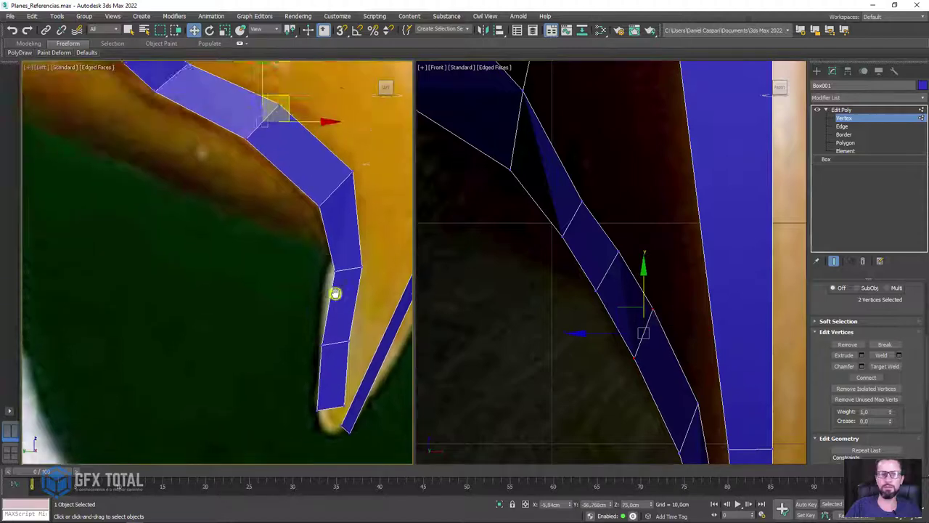
pyautogui.scroll(2, 319, 240)
pyautogui.scroll(2, 347, 223)
pyautogui.moveTo(347, 223); pyautogui.dragTo(357, 235)
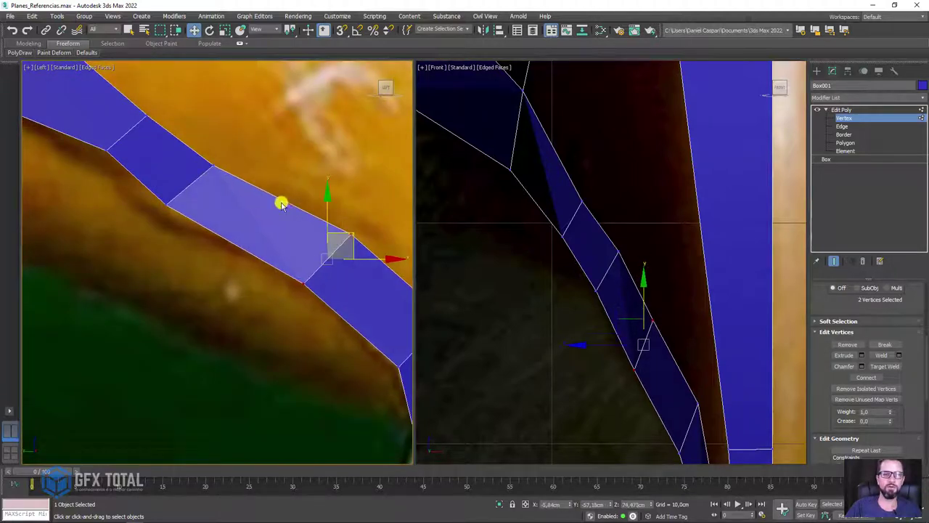
pyautogui.moveTo(200, 188)
pyautogui.mouseDown()
pyautogui.moveTo(228, 169)
pyautogui.moveTo(235, 174)
pyautogui.mouseUp()
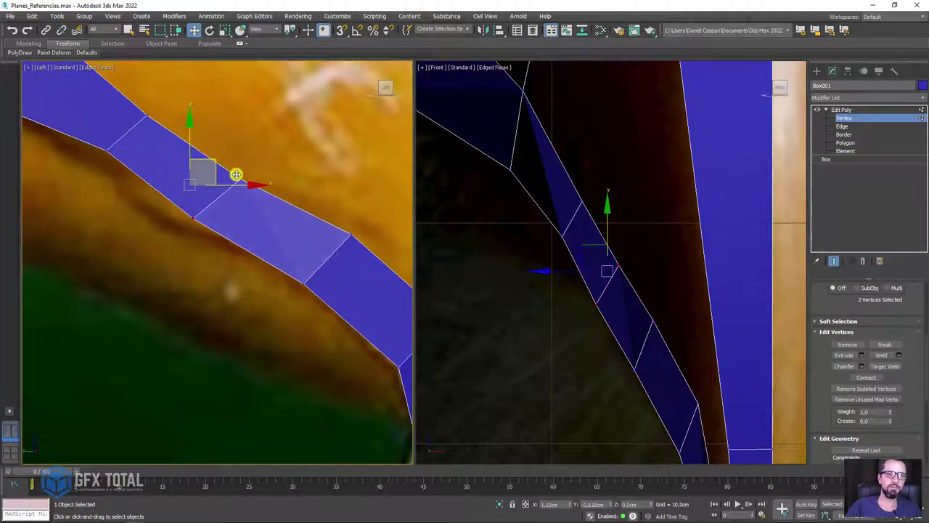
pyautogui.rightClick(637, 208)
pyautogui.moveTo(662, 285); pyautogui.dragTo(666, 285)
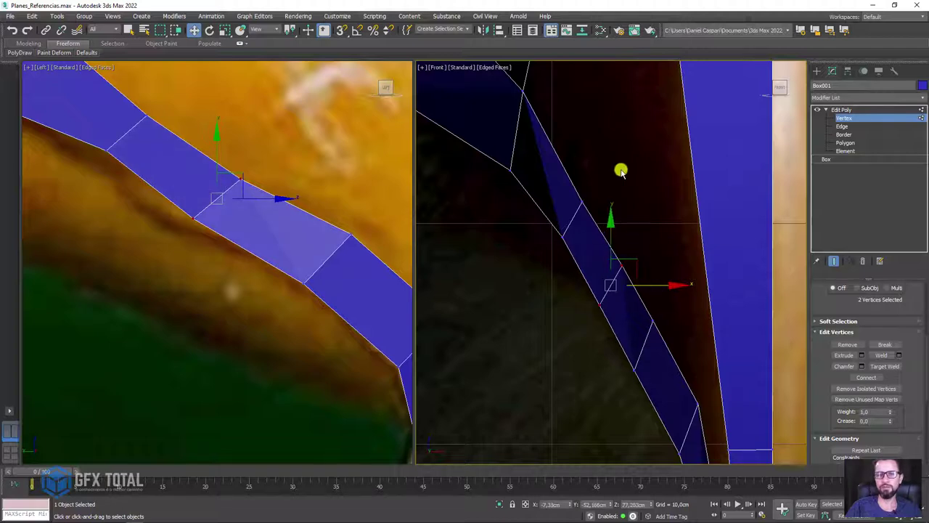
pyautogui.scroll(-3, 612, 207)
pyautogui.scroll(-2, 622, 305)
pyautogui.scroll(4, 632, 324)
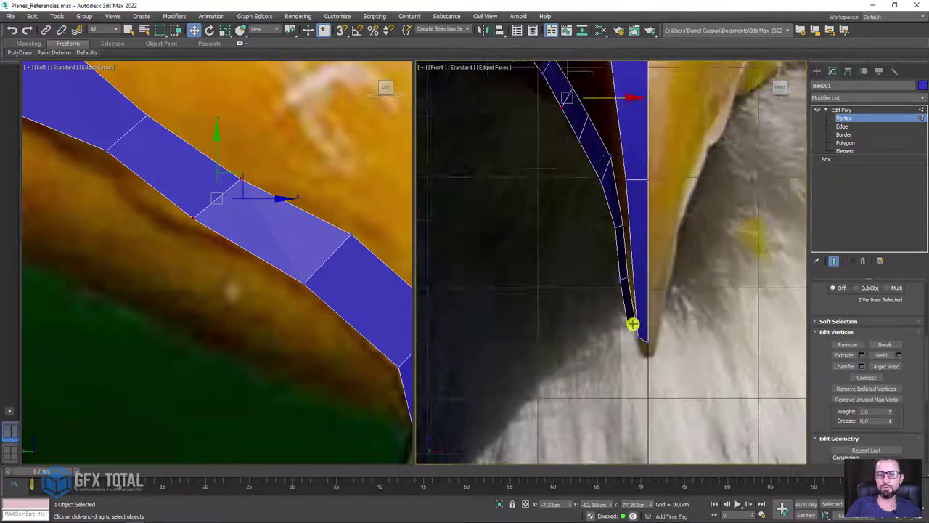
pyautogui.scroll(2, 637, 334)
pyautogui.scroll(1, 637, 334)
# At Edge level, lower, tilt and raise the beak-tip edge to match the side reference
pyautogui.click(844, 126)
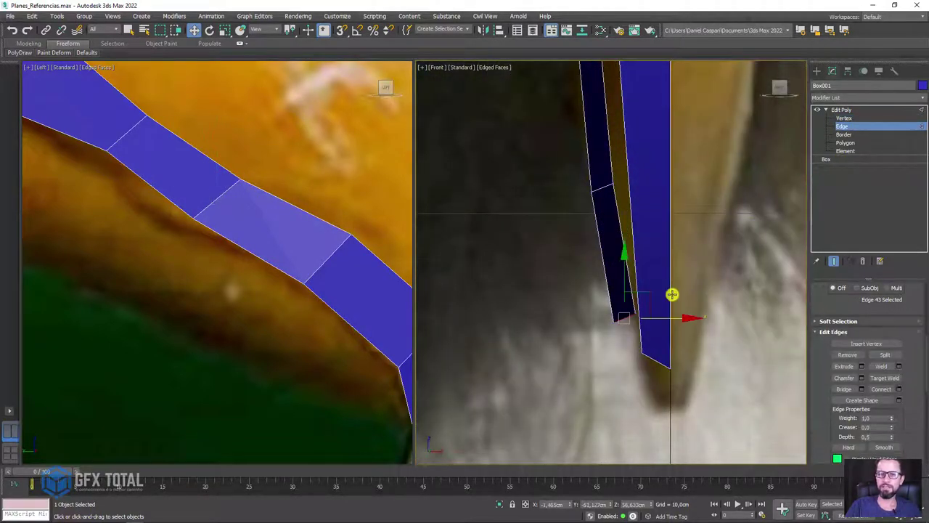
pyautogui.moveTo(654, 322); pyautogui.dragTo(659, 336)
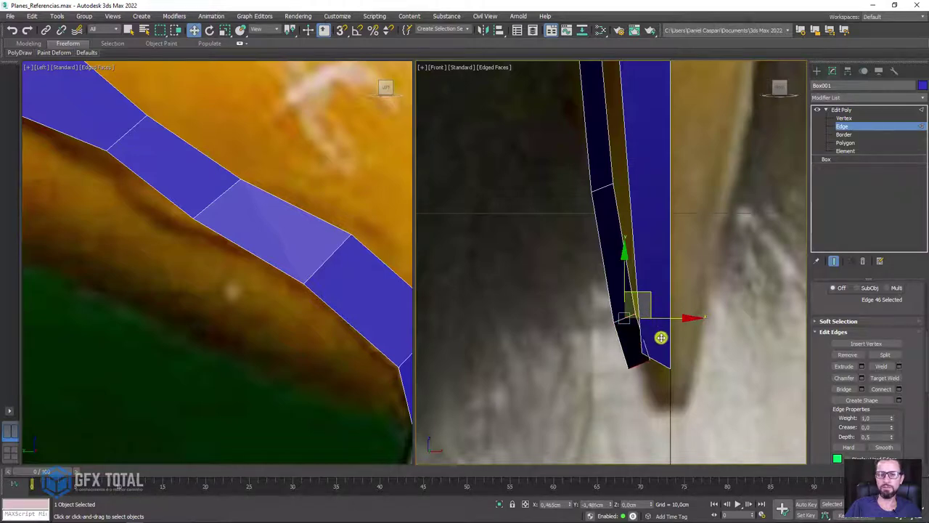
pyautogui.scroll(-4, 206, 242)
pyautogui.scroll(3, 205, 241)
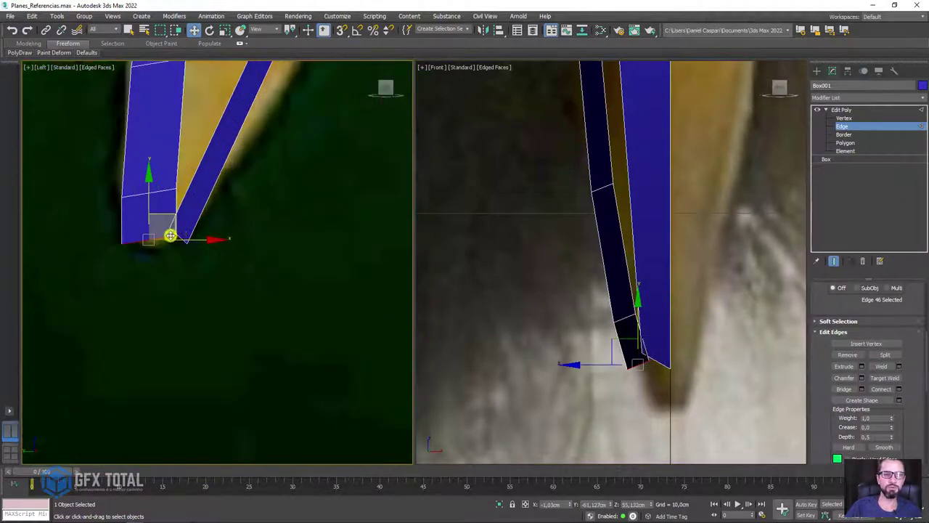
pyautogui.scroll(2, 172, 234)
pyautogui.press('e')
pyautogui.moveTo(160, 206); pyautogui.dragTo(149, 201)
pyautogui.press('w')
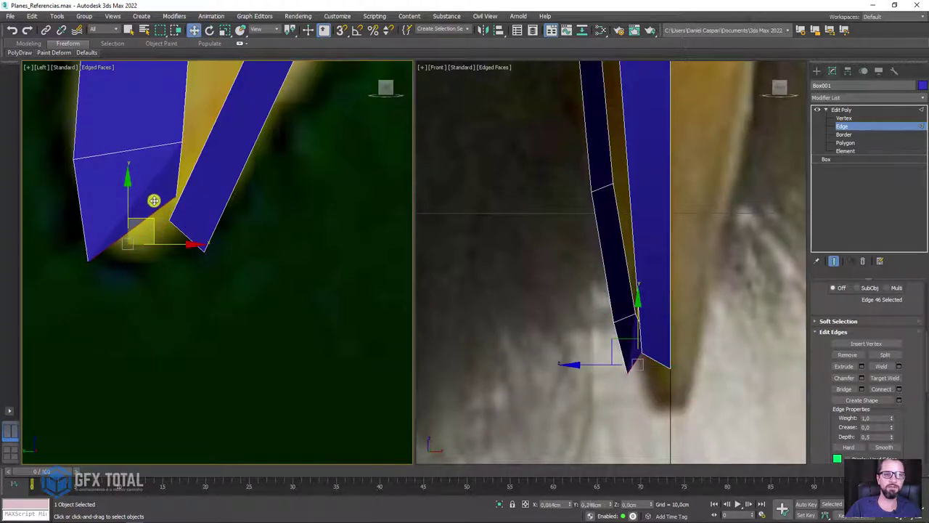
pyautogui.moveTo(618, 307); pyautogui.dragTo(617, 288, button='middle')
# Shift-drag the tip edge along X in the Front view to extrude a new face
pyautogui.keyDown('shift'); pyautogui.moveTo(616, 289); pyautogui.dragTo(684, 283); pyautogui.keyUp('shift')
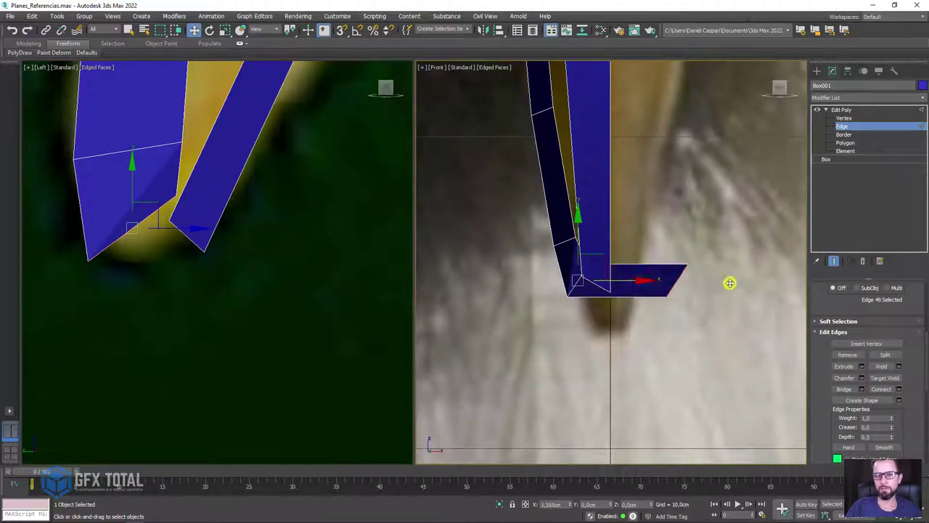
pyautogui.moveTo(700, 292); pyautogui.dragTo(605, 201, button='middle')
pyautogui.scroll(4, 606, 201)
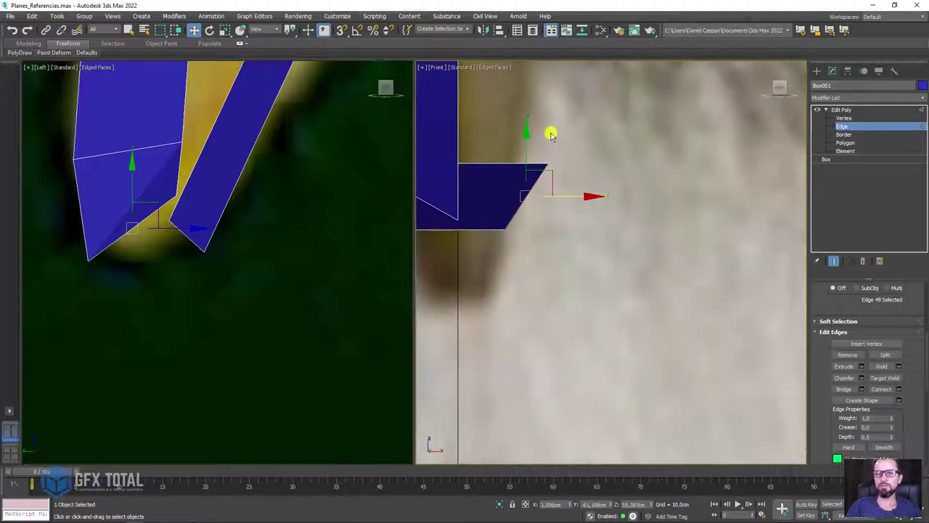
pyautogui.moveTo(501, 114); pyautogui.dragTo(502, 248)
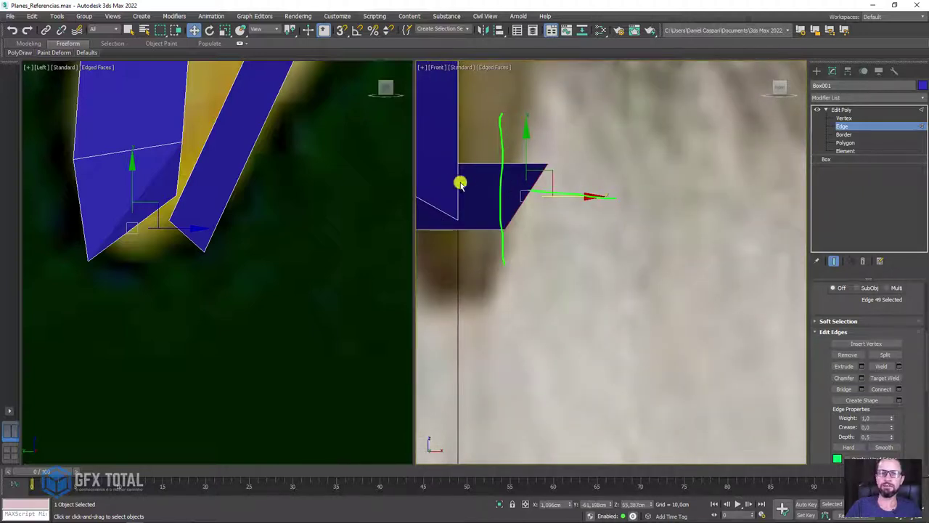
pyautogui.moveTo(907, 416)
pyautogui.mouseDown()
pyautogui.moveTo(923, 251)
pyautogui.moveTo(903, 147)
pyautogui.mouseUp()
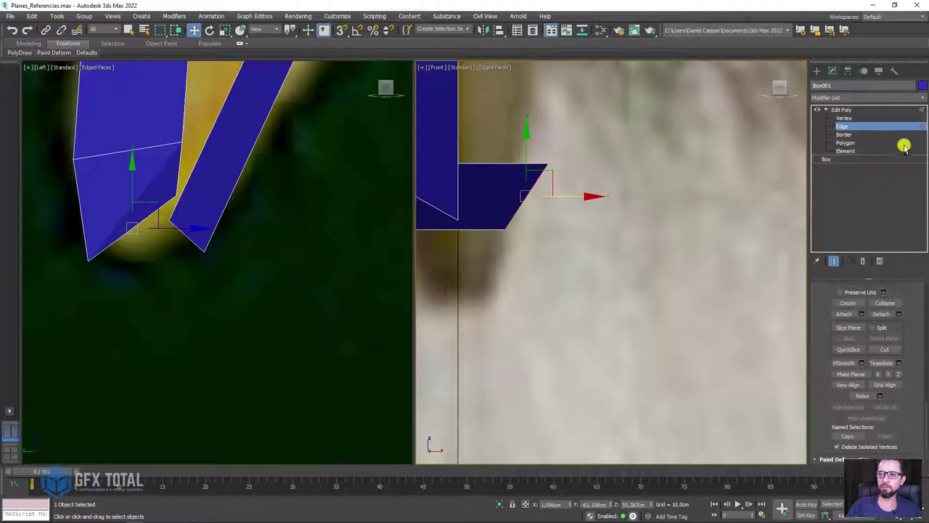
# Make the new face's outer edge planar in X and set its absolute X position to 0
pyautogui.click(879, 374)
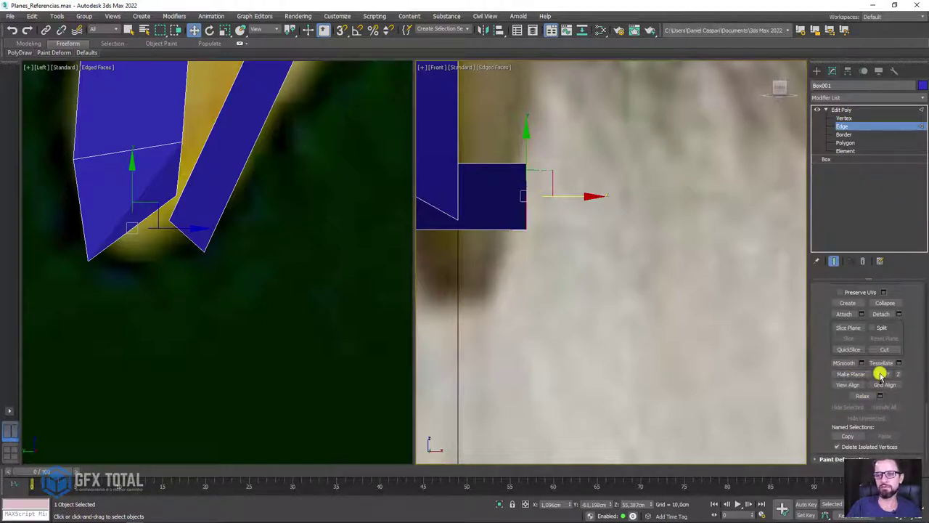
pyautogui.moveTo(603, 224); pyautogui.dragTo(741, 304, button='middle')
pyautogui.moveTo(726, 278); pyautogui.dragTo(682, 276)
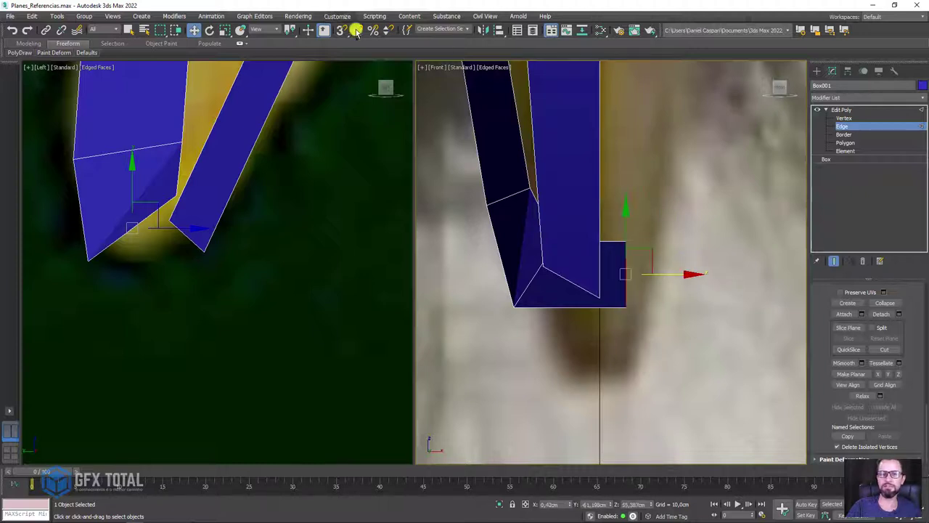
pyautogui.rightClick(194, 30)
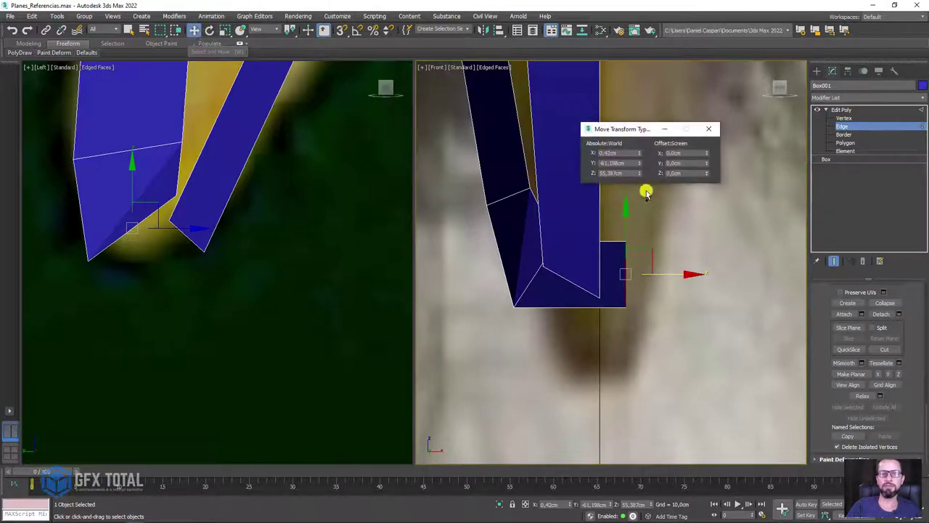
pyautogui.moveTo(632, 129); pyautogui.dragTo(662, 99)
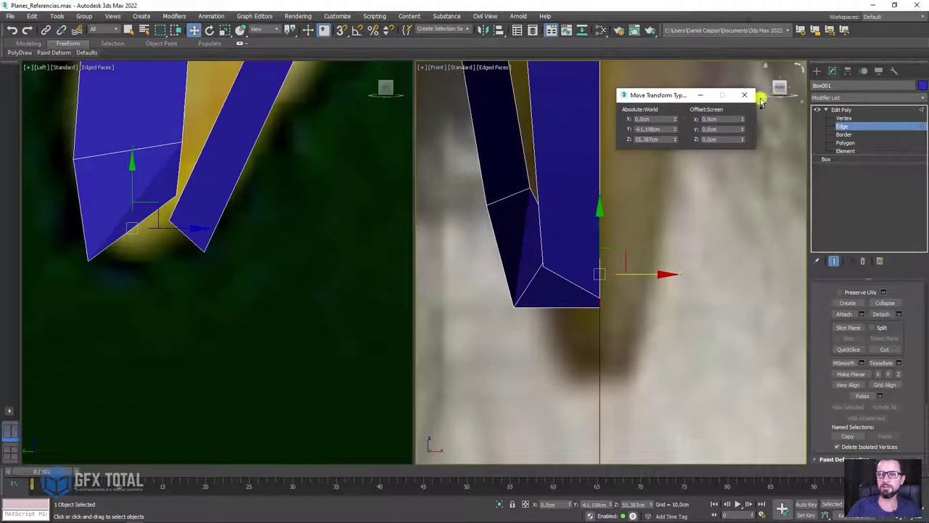
pyautogui.click(744, 95)
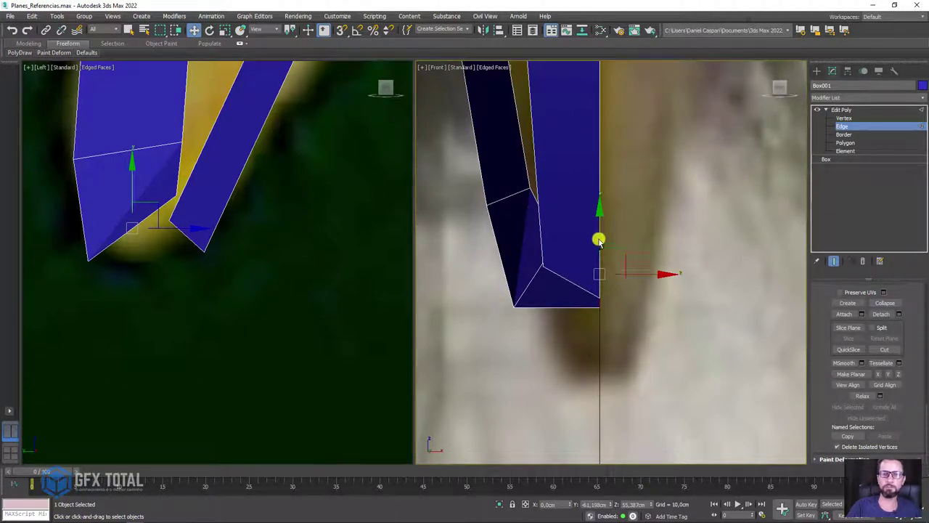
# Extrude the centre edge downward into new faces and reshape the tip's edges and a vertex
pyautogui.moveTo(598, 240)
pyautogui.keyDown('shift'); pyautogui.mouseDown()
pyautogui.moveTo(608, 321)
pyautogui.moveTo(608, 305)
pyautogui.mouseUp(); pyautogui.keyUp('shift')
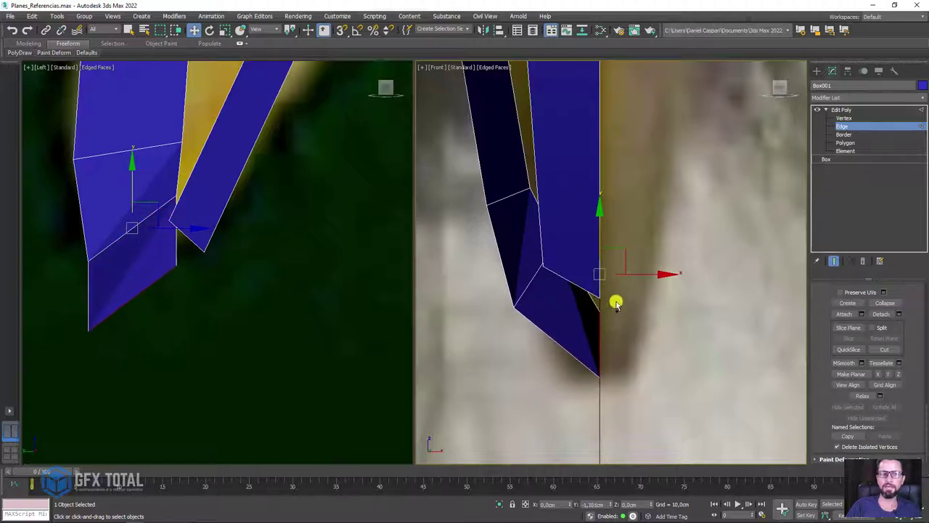
pyautogui.click(531, 288)
pyautogui.click(572, 281)
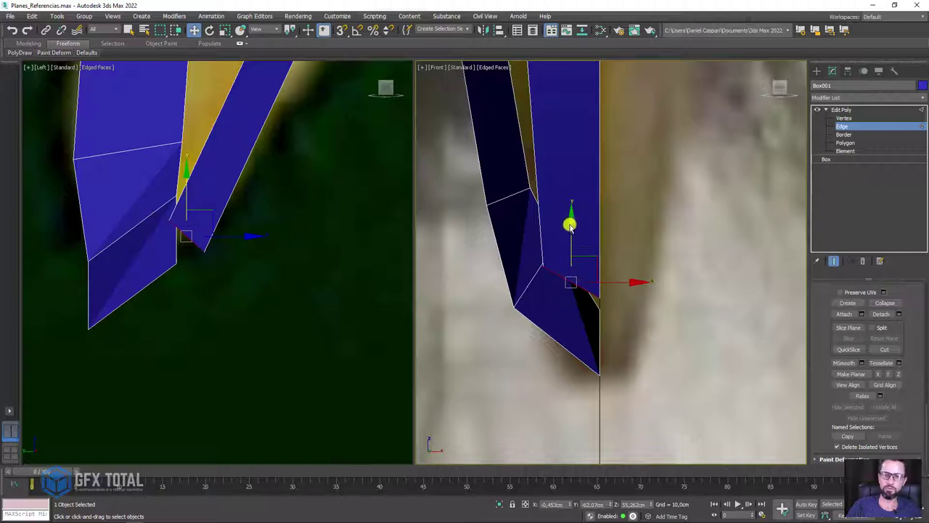
pyautogui.moveTo(570, 222); pyautogui.dragTo(562, 174)
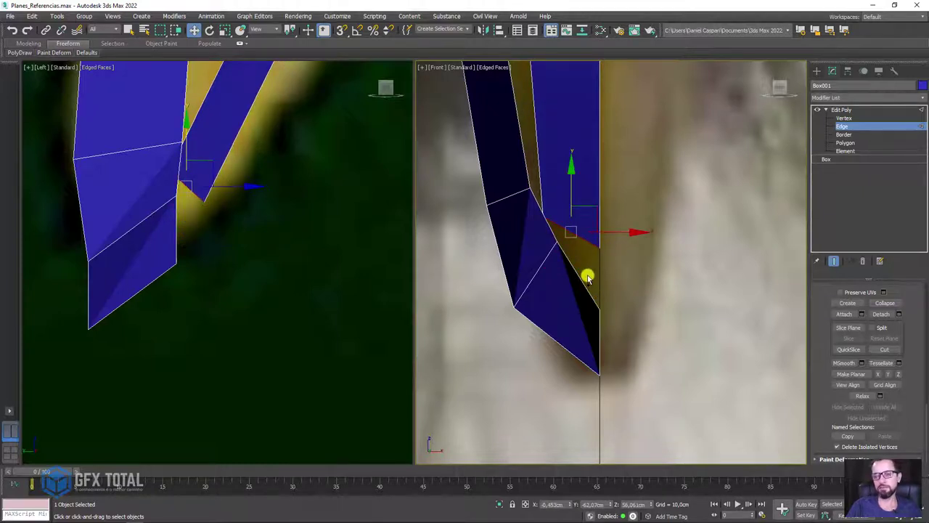
pyautogui.click(843, 117)
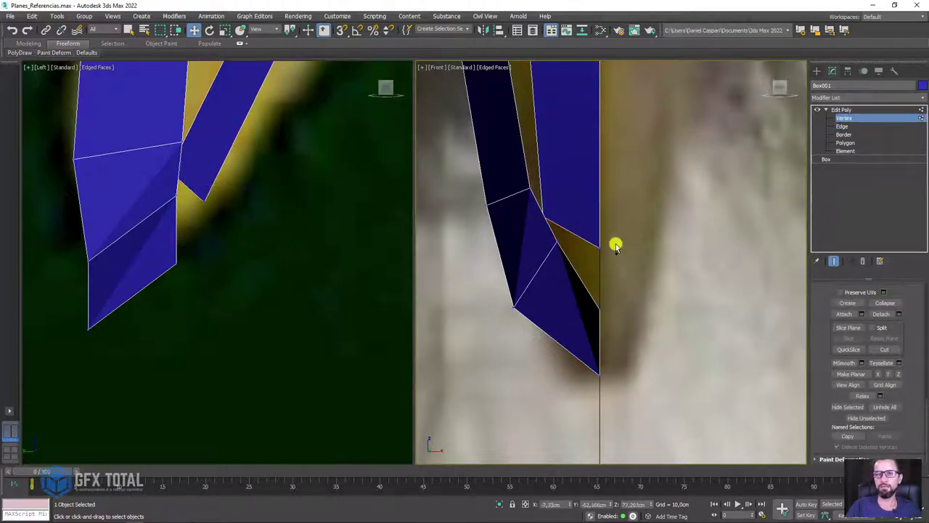
pyautogui.click(553, 247)
pyautogui.moveTo(587, 216); pyautogui.dragTo(562, 233)
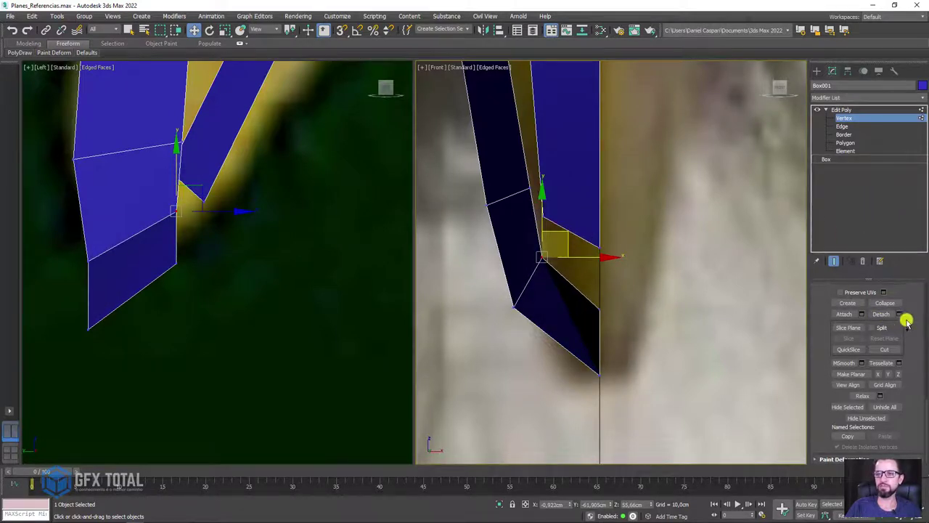
pyautogui.scroll(5, 913, 321)
# Target Weld the stray vertex onto its neighbour to close the beak tip
pyautogui.click(842, 126)
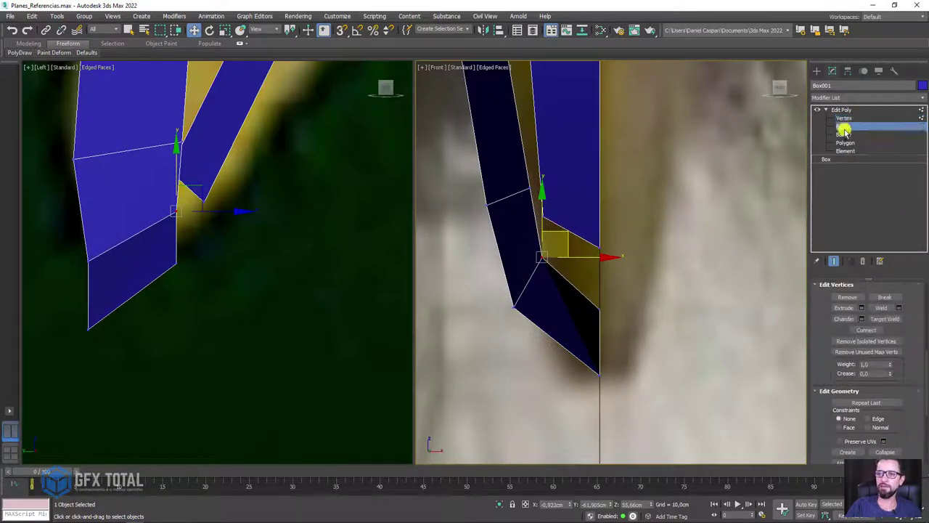
pyautogui.moveTo(910, 312); pyautogui.dragTo(911, 291)
pyautogui.click(894, 311)
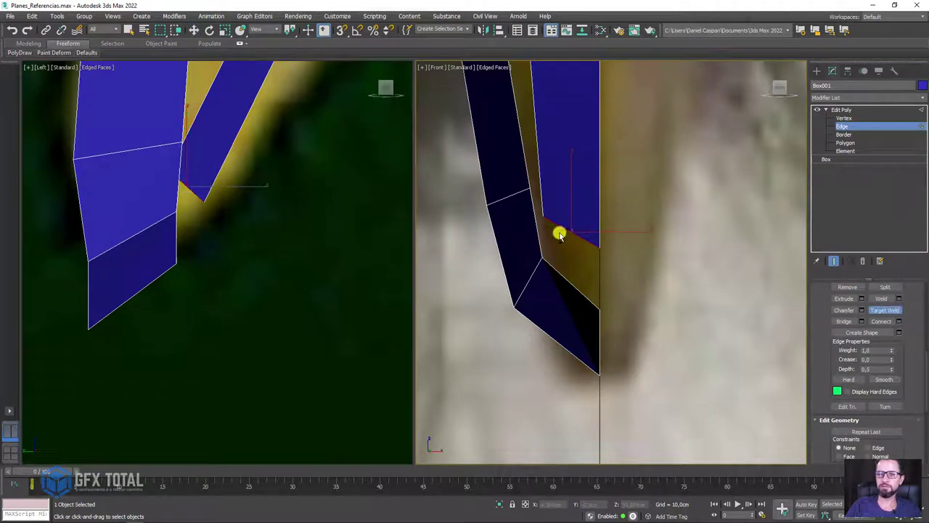
pyautogui.click(574, 289)
# Move a diagonal edge along the beak to match the Left reference outline
pyautogui.press('w')
pyautogui.scroll(-3, 234, 162)
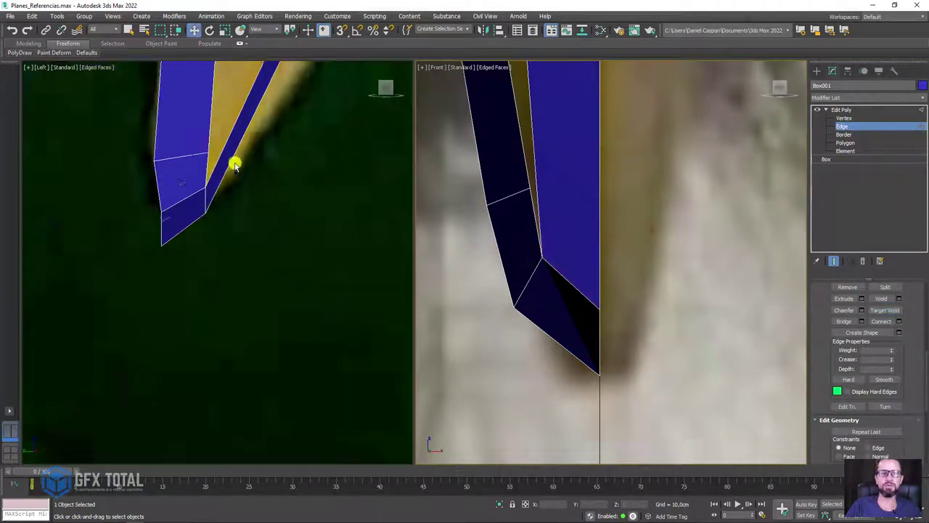
pyautogui.scroll(-3, 239, 160)
pyautogui.scroll(-2, 276, 218)
pyautogui.scroll(1, 298, 265)
pyautogui.scroll(1, 308, 265)
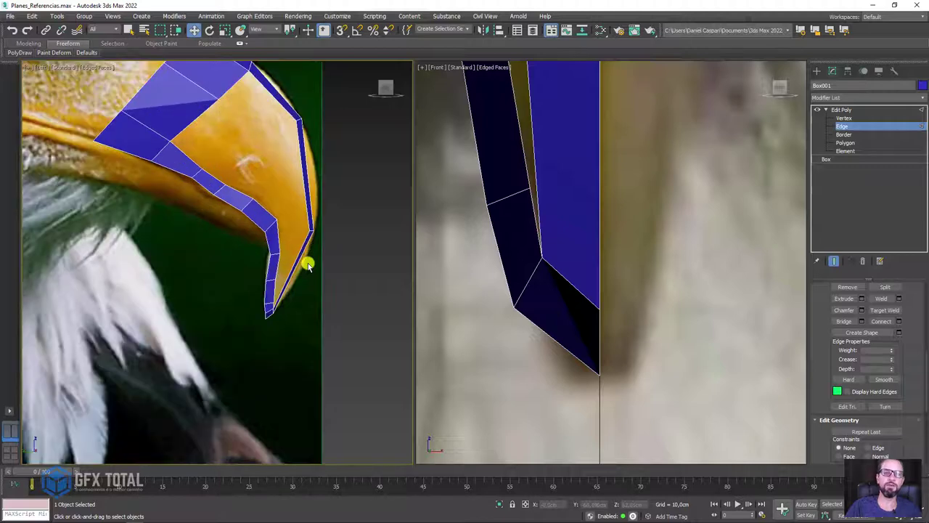
pyautogui.scroll(2, 307, 265)
pyautogui.click(273, 247)
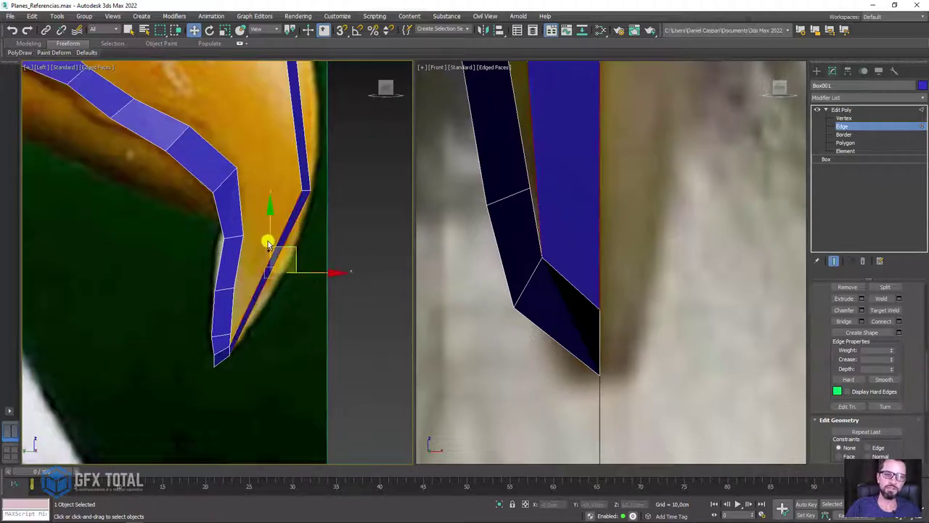
pyautogui.moveTo(304, 268); pyautogui.dragTo(293, 253)
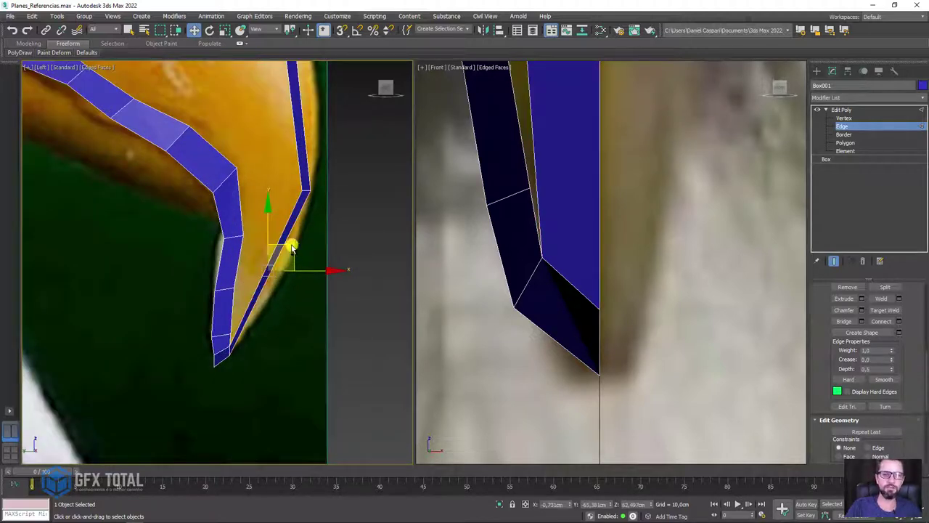
pyautogui.scroll(2, 326, 204)
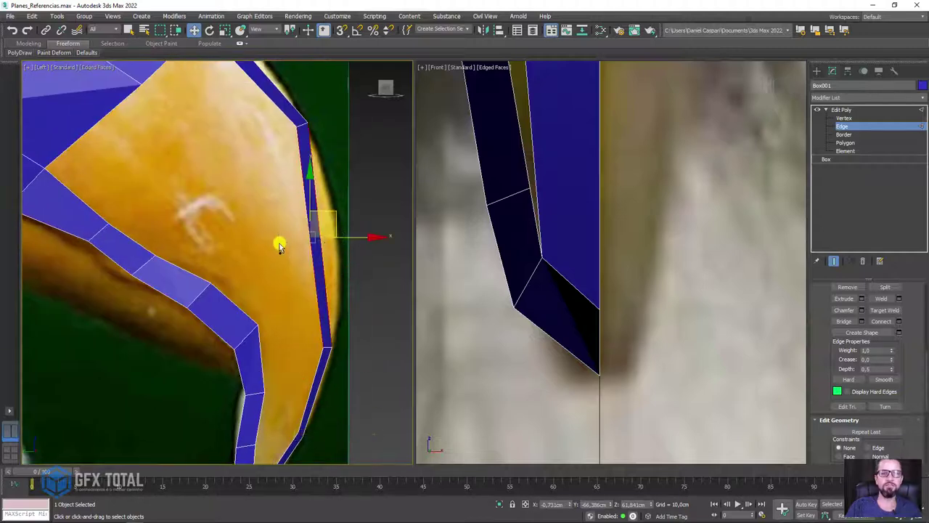
# Move an edge on the beak's upper curve to follow the reference outline
pyautogui.moveTo(300, 145); pyautogui.dragTo(313, 283, button='middle')
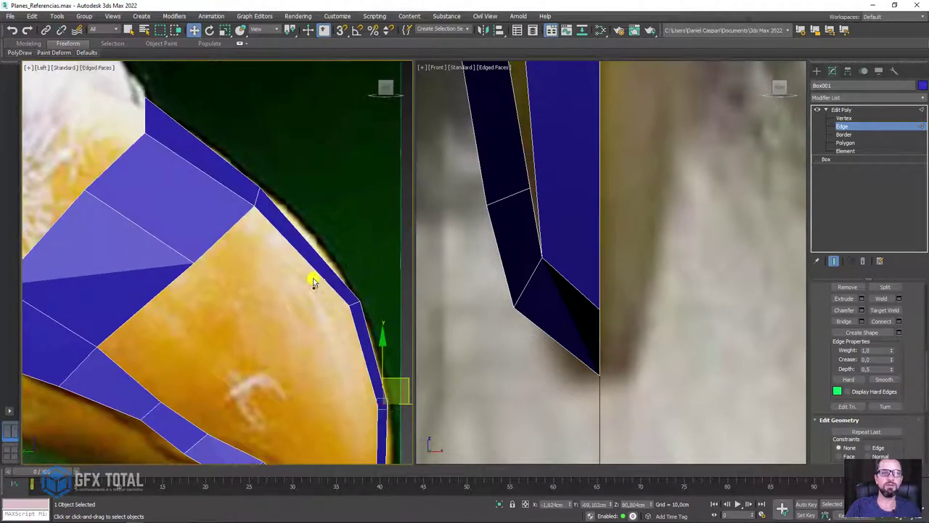
pyautogui.click(311, 252)
pyautogui.moveTo(338, 235); pyautogui.dragTo(334, 220)
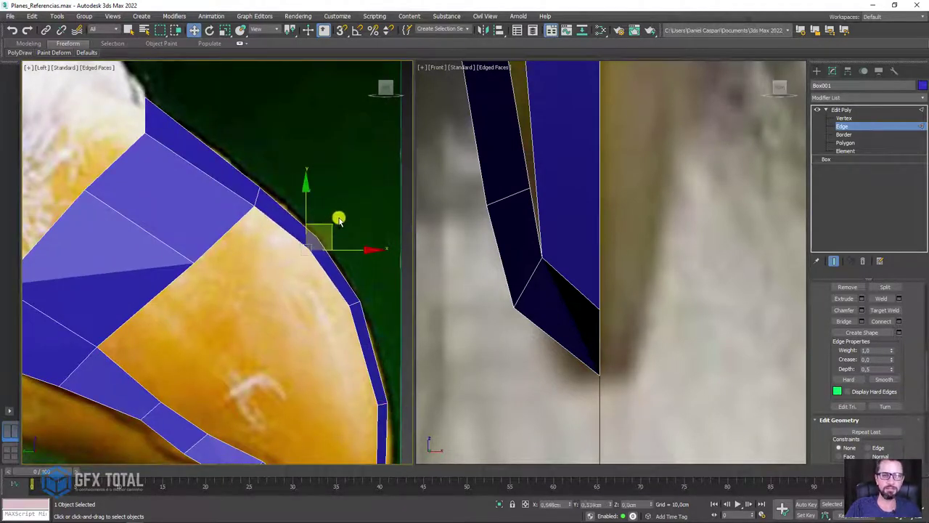
pyautogui.scroll(-2, 353, 291)
pyautogui.scroll(3, 353, 291)
pyautogui.scroll(2, 334, 199)
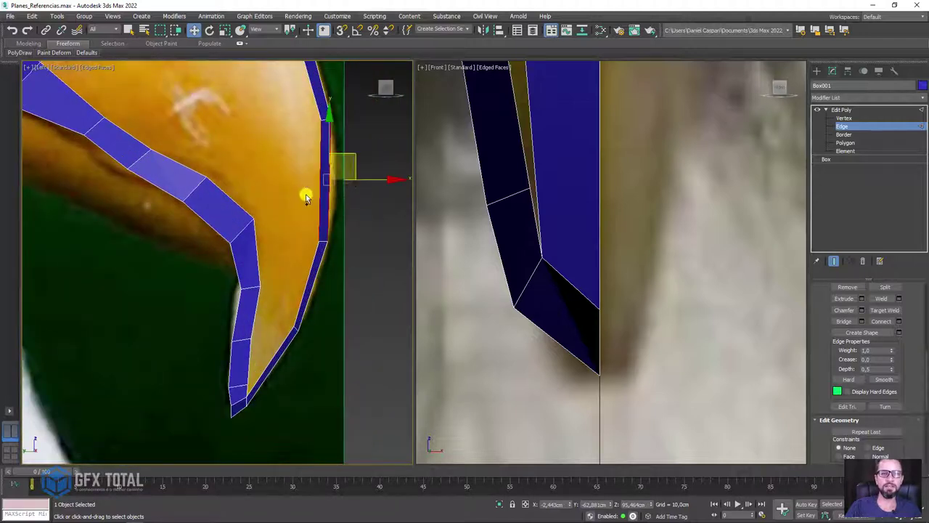
pyautogui.moveTo(349, 164); pyautogui.dragTo(355, 157)
pyautogui.scroll(-2, 355, 158)
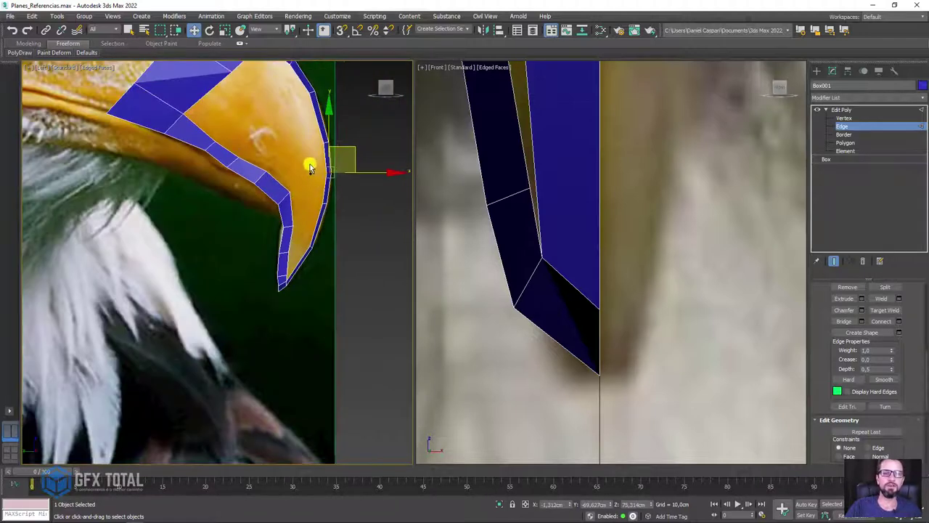
# Slide an edge on the beak's lower curve left to fit the front reference
pyautogui.moveTo(311, 162); pyautogui.dragTo(296, 283, button='middle')
pyautogui.click(279, 291)
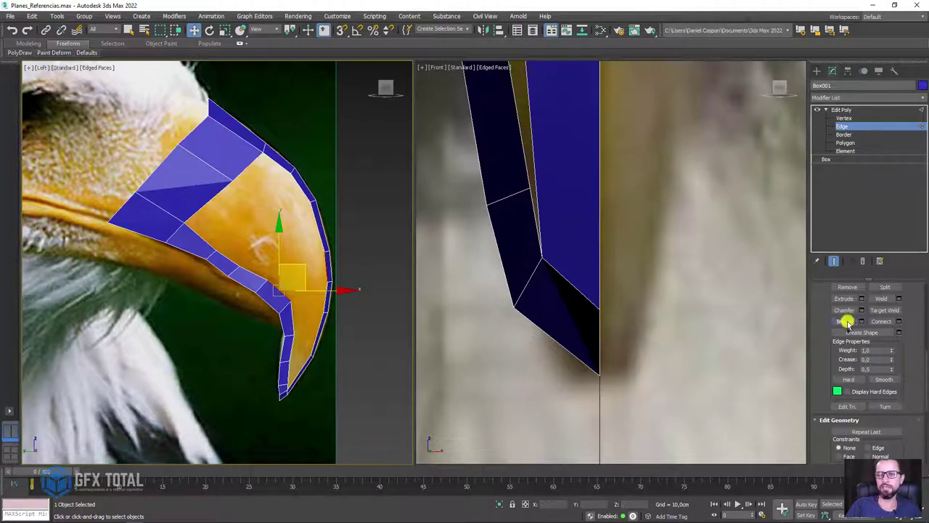
pyautogui.scroll(1, 523, 222)
pyautogui.scroll(-4, 543, 181)
pyautogui.scroll(3, 549, 312)
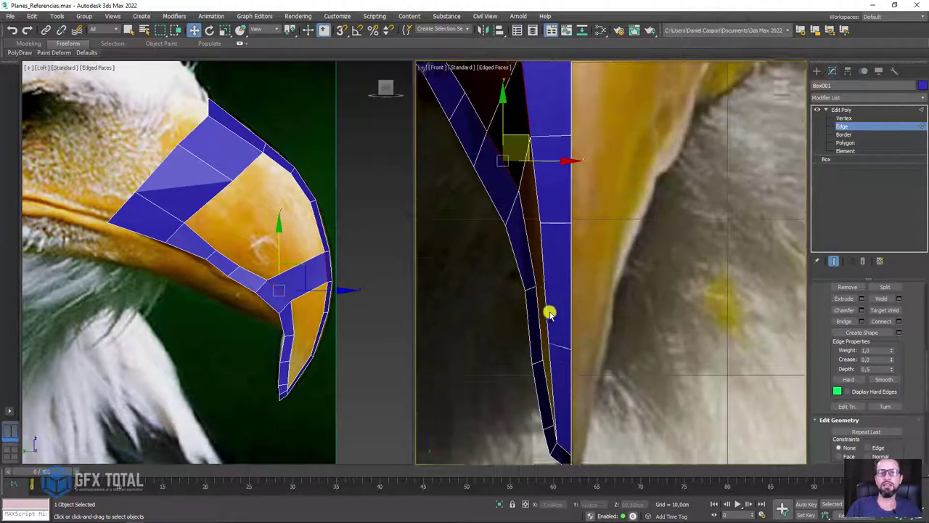
pyautogui.scroll(1, 549, 312)
pyautogui.scroll(2, 522, 182)
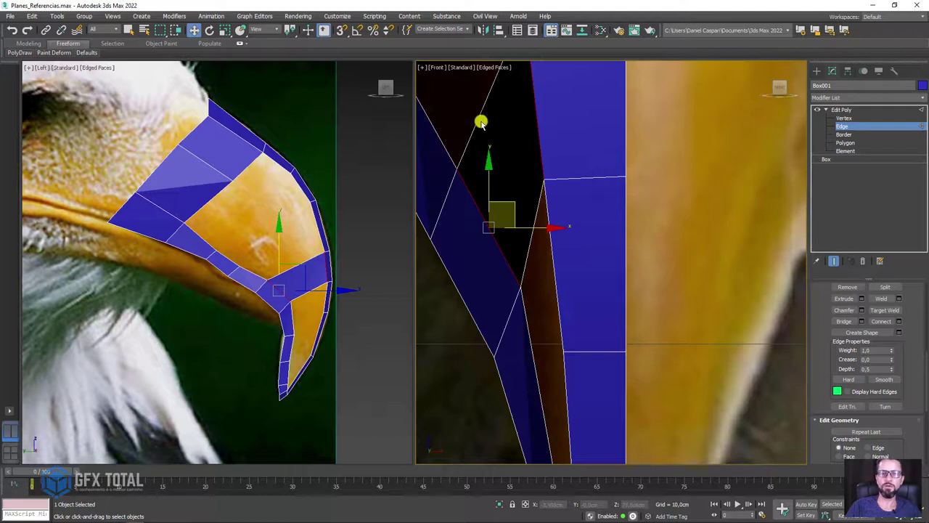
pyautogui.moveTo(540, 227); pyautogui.dragTo(517, 229)
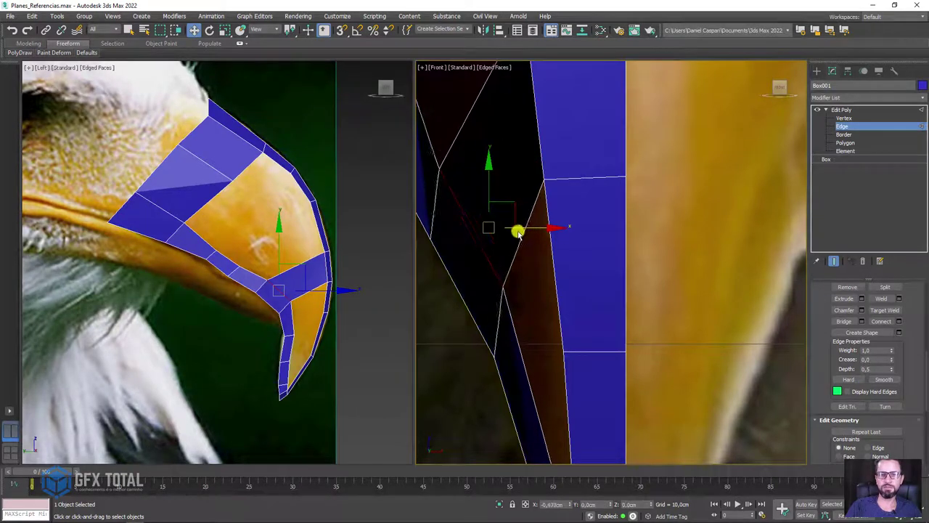
# Nudge more beak edges to match the references and select the edge bordering the orange gap
pyautogui.click(519, 231)
pyautogui.click(465, 126)
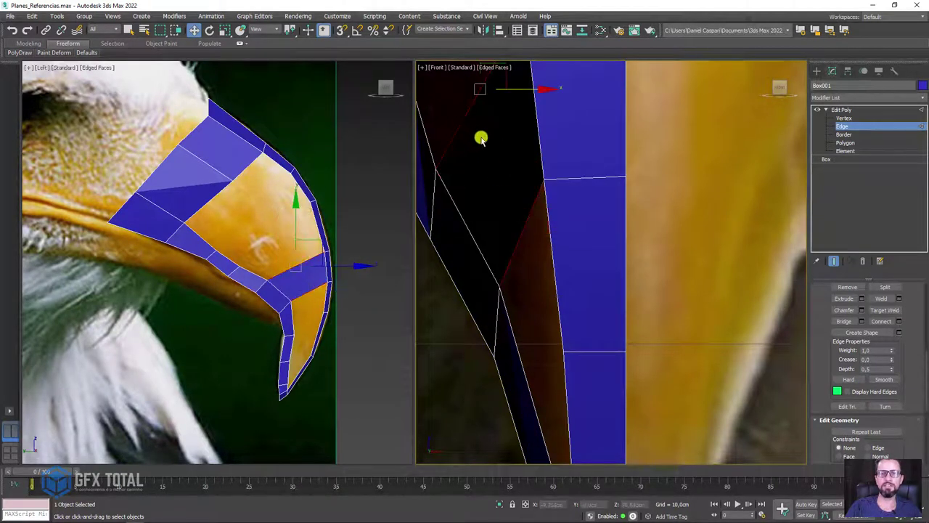
pyautogui.moveTo(481, 139); pyautogui.dragTo(502, 228, button='middle')
pyautogui.moveTo(550, 251); pyautogui.dragTo(545, 252)
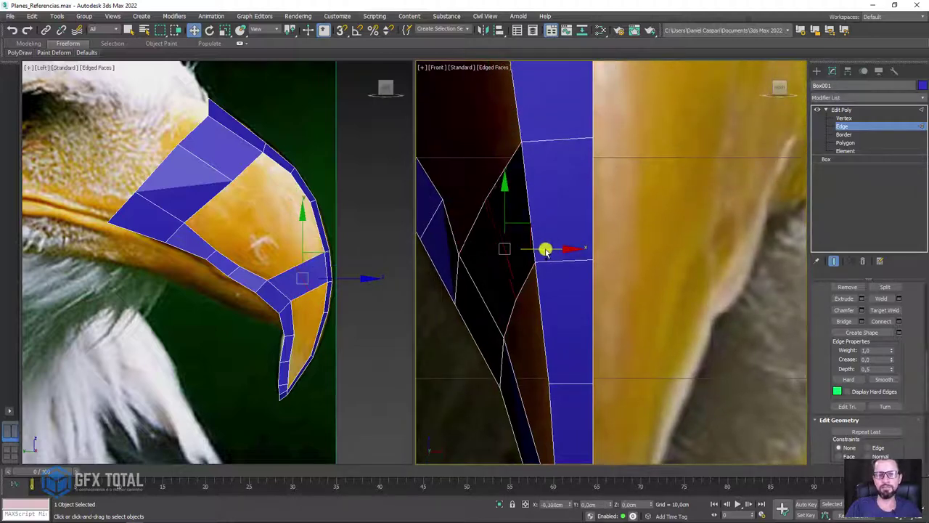
pyautogui.scroll(3, 263, 284)
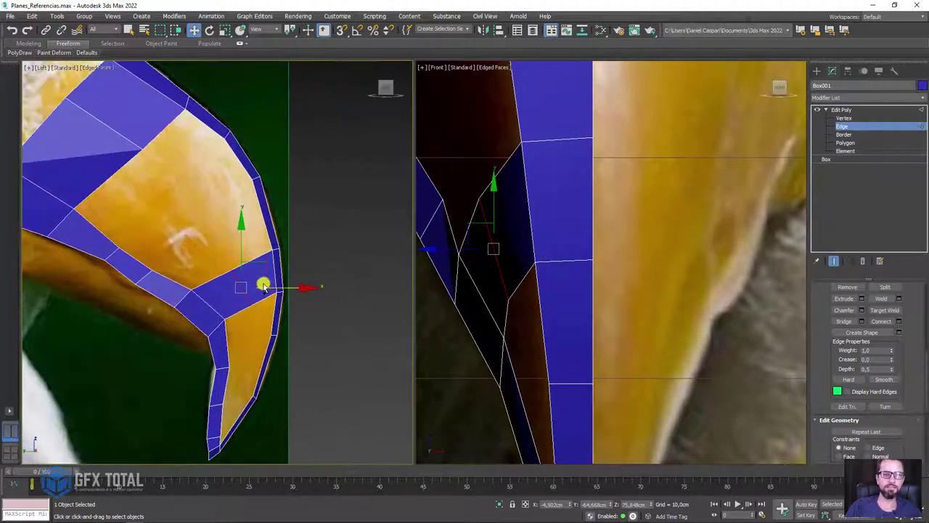
pyautogui.scroll(3, 263, 288)
pyautogui.moveTo(266, 293); pyautogui.dragTo(260, 257)
pyautogui.scroll(-3, 259, 257)
pyautogui.scroll(-3, 259, 257)
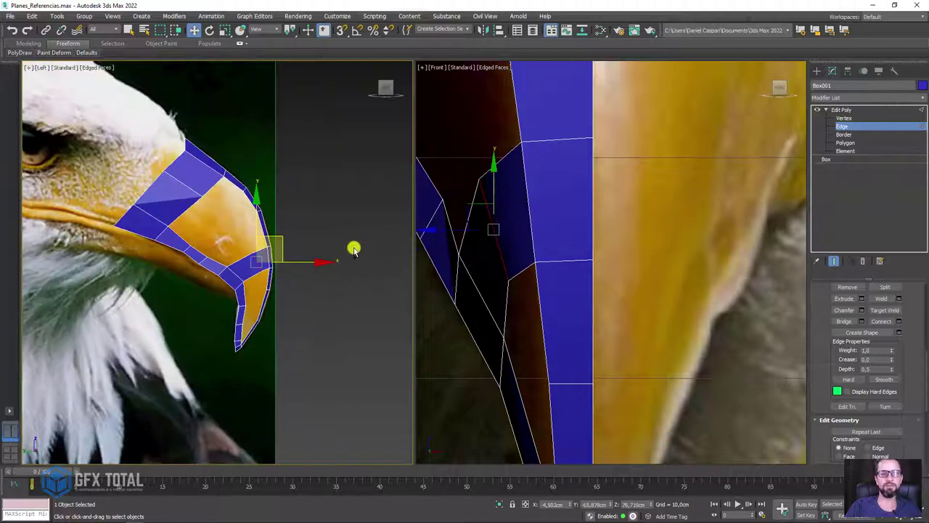
pyautogui.scroll(3, 234, 220)
pyautogui.scroll(2, 185, 265)
pyautogui.click(166, 283)
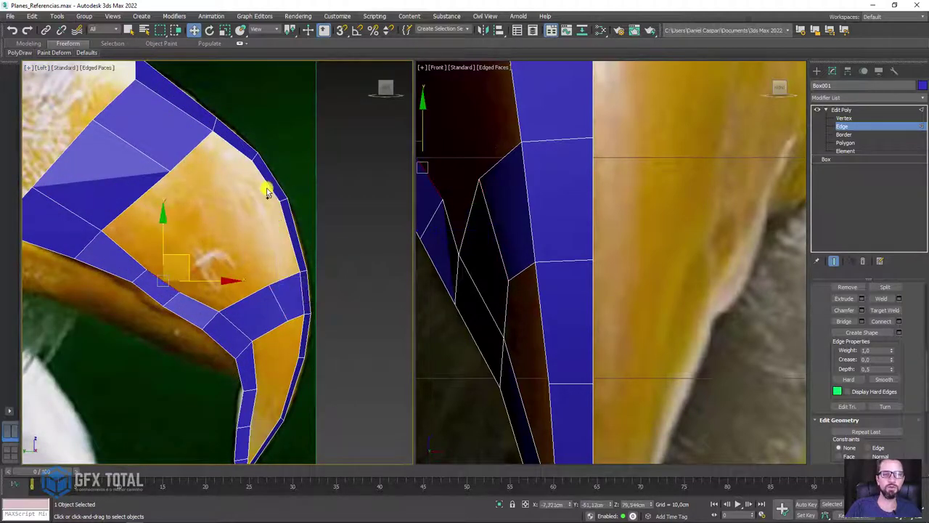
# Bridge the orange gap, then move a lower beak edge left to fit the front reference
pyautogui.click(841, 322)
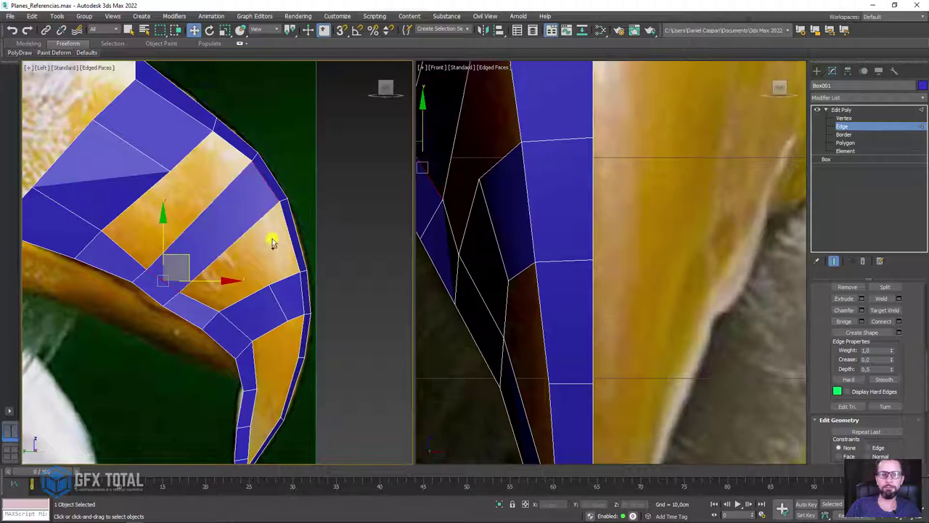
pyautogui.click(225, 230)
pyautogui.press('q')
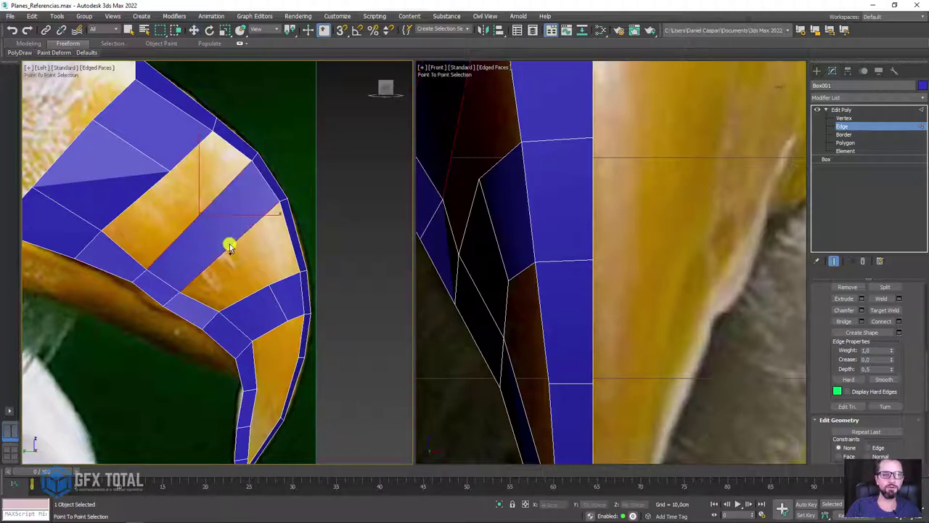
pyautogui.press('w')
pyautogui.scroll(-5, 543, 225)
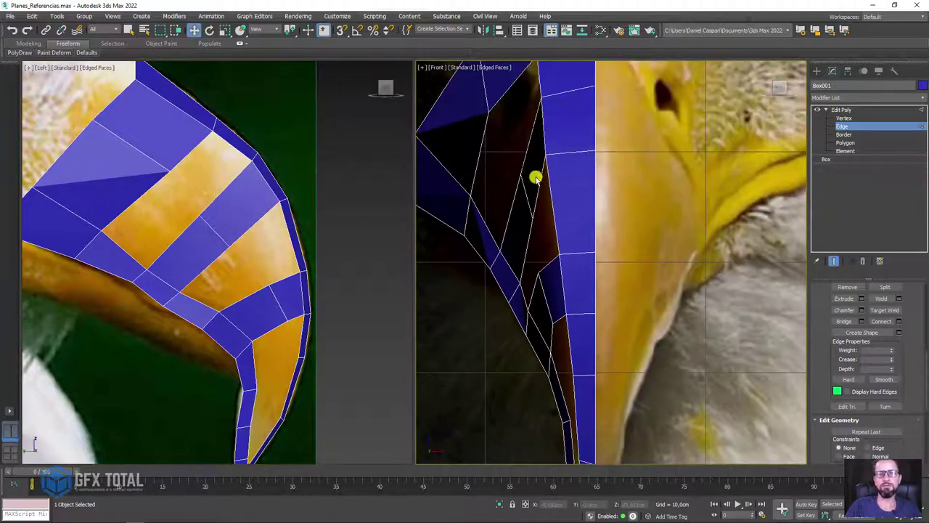
pyautogui.moveTo(534, 178); pyautogui.dragTo(534, 254, button='middle')
pyautogui.click(565, 261)
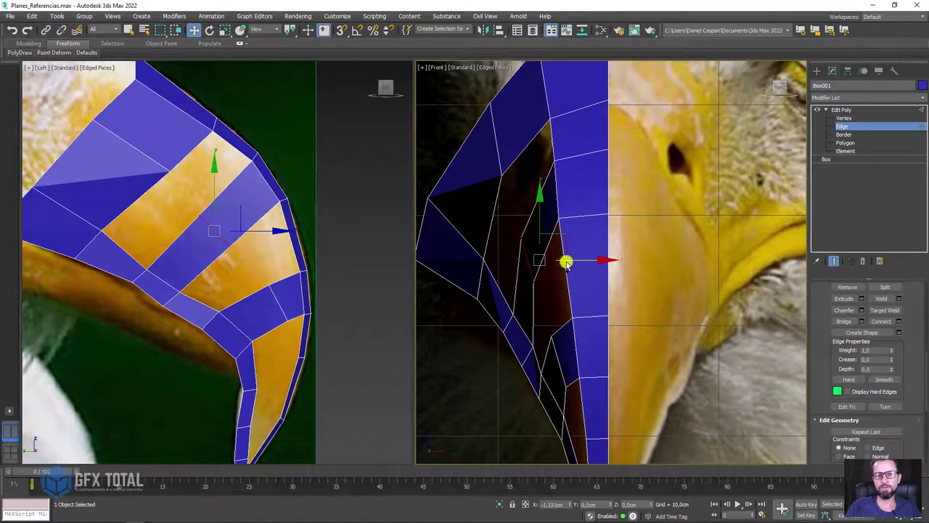
pyautogui.click(534, 330)
pyautogui.moveTo(564, 333); pyautogui.dragTo(556, 330)
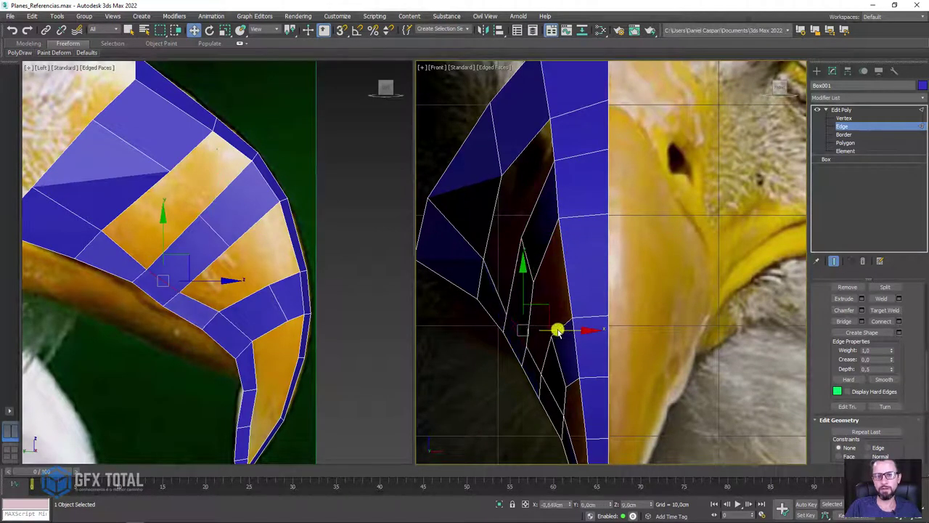
# Bridge edge pairs to fill the remaining upper and lower orange gaps on the upper beak
pyautogui.click(246, 235)
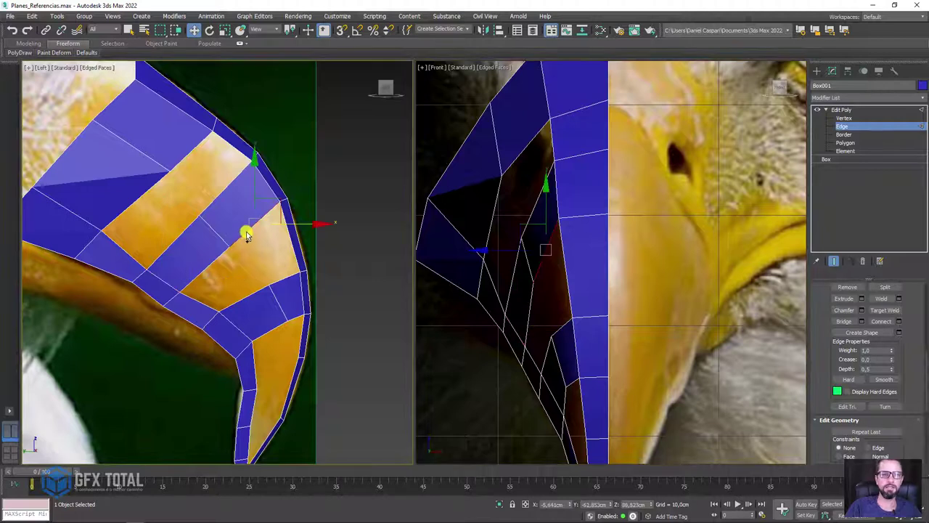
pyautogui.click(843, 320)
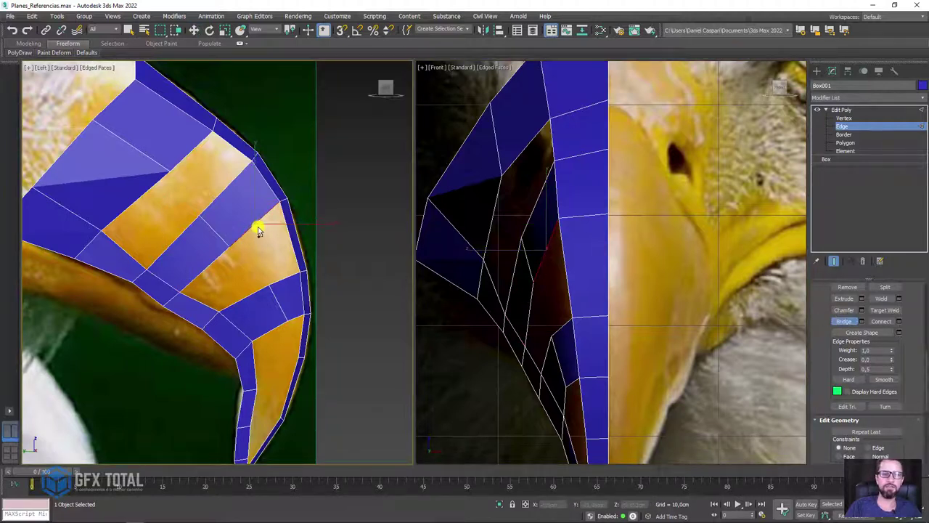
pyautogui.click(288, 282)
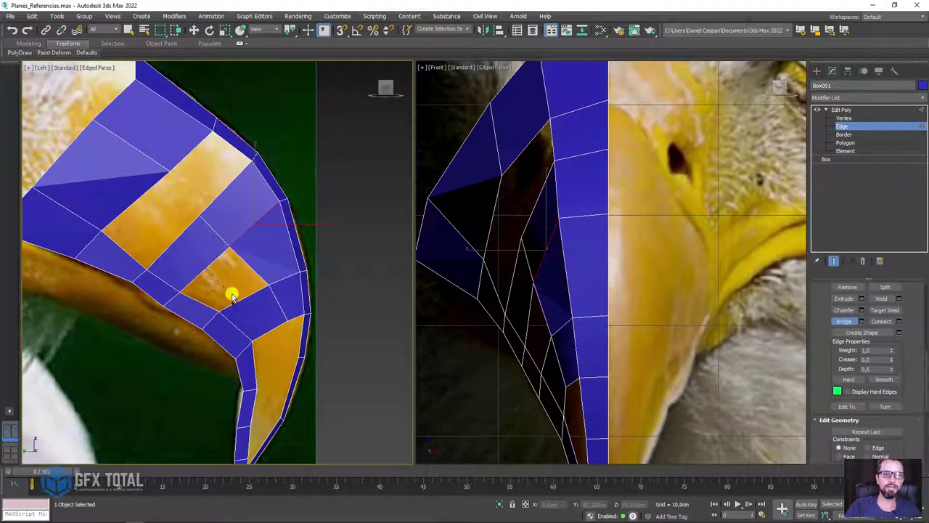
pyautogui.click(234, 301)
pyautogui.click(173, 243)
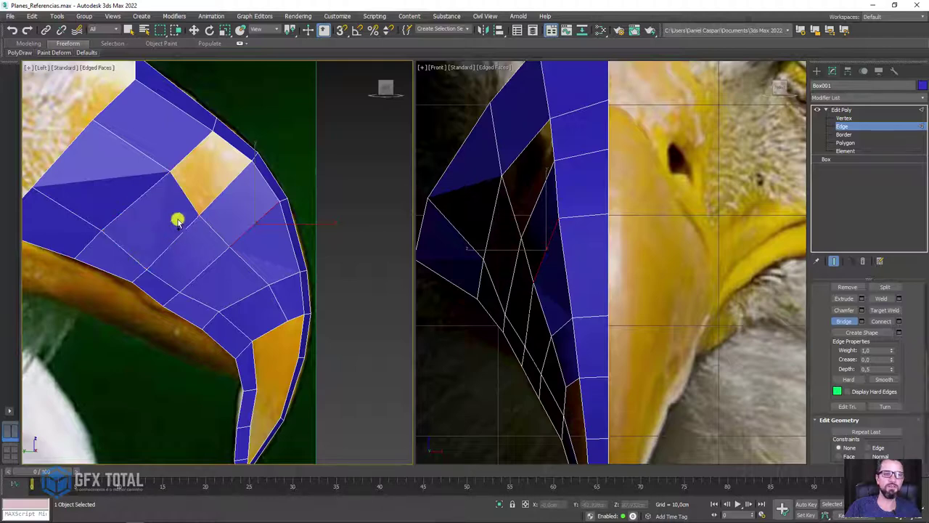
pyautogui.click(208, 197)
pyautogui.moveTo(270, 293); pyautogui.dragTo(284, 222, button='middle')
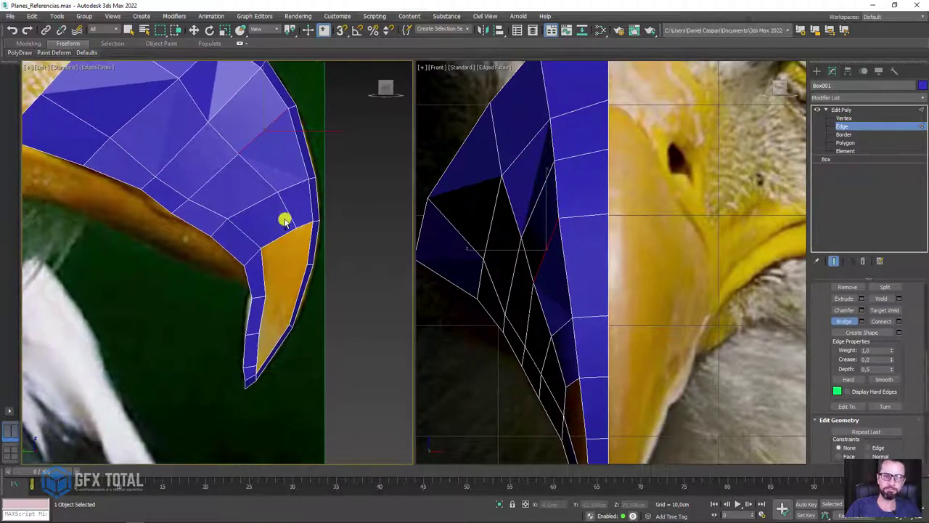
# Bridge the two opposite edges of the orange gap near the beak tip
pyautogui.press('w')
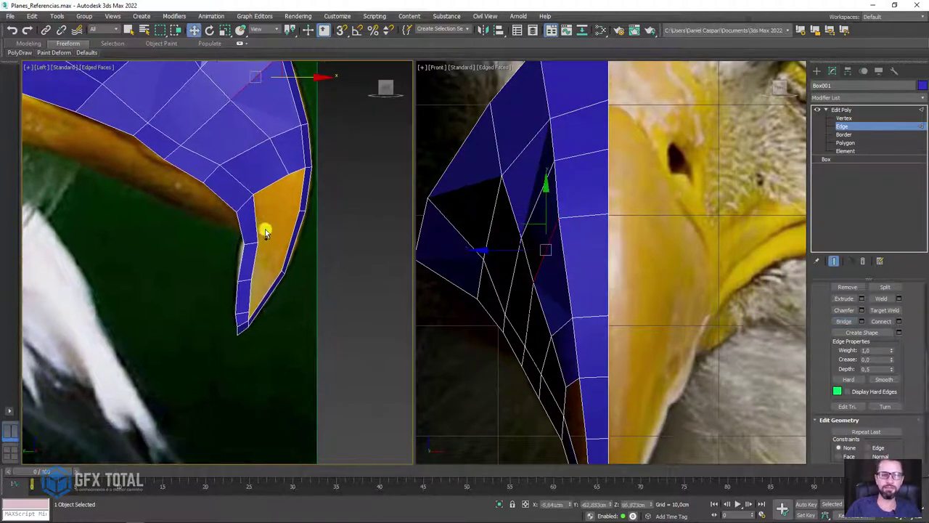
pyautogui.scroll(2, 265, 228)
pyautogui.scroll(1, 283, 242)
pyautogui.moveTo(281, 239); pyautogui.dragTo(268, 248, button='middle')
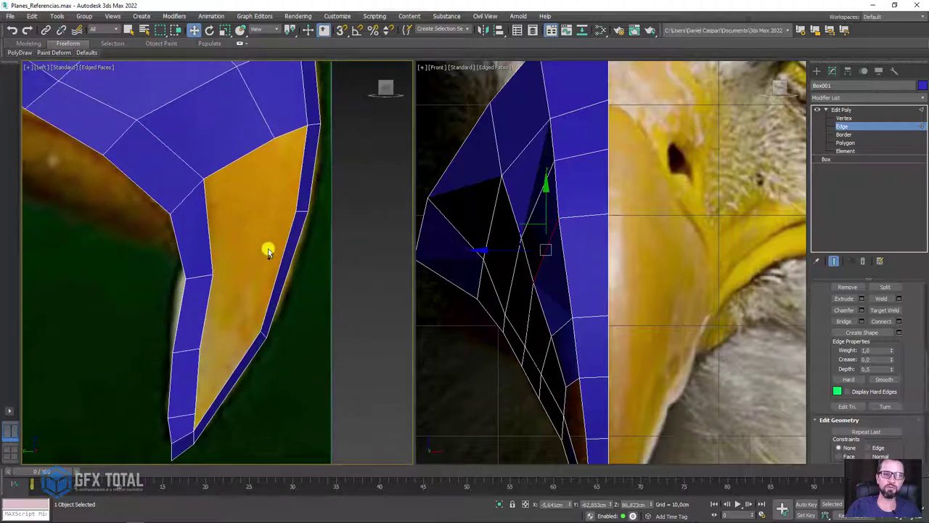
pyautogui.click(209, 312)
pyautogui.click(273, 299)
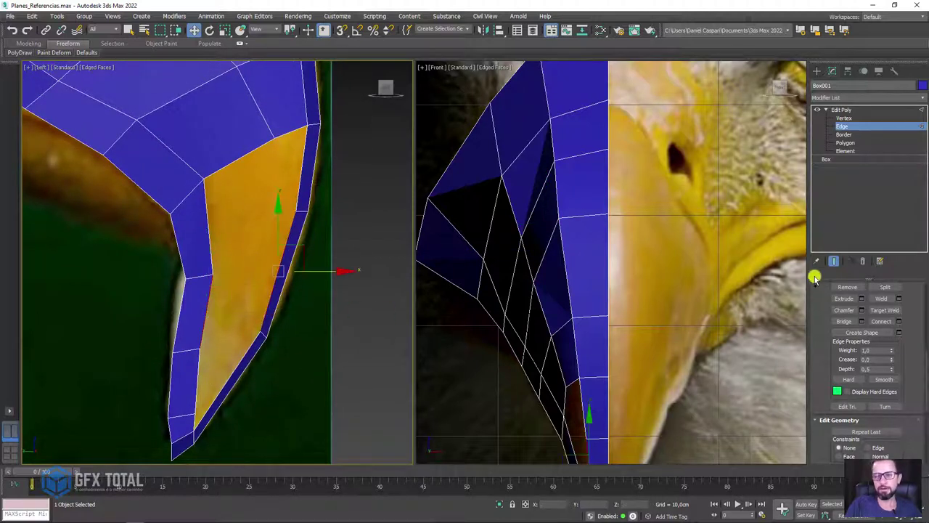
pyautogui.click(843, 321)
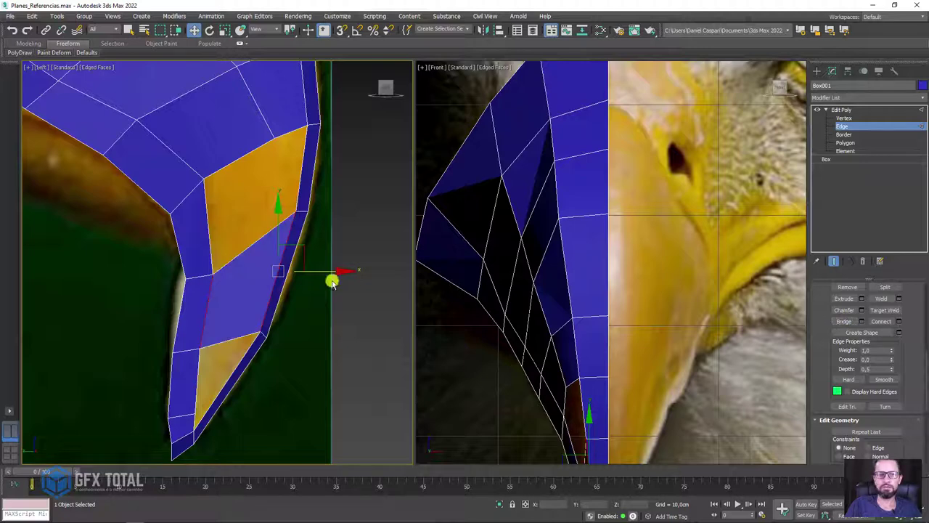
# Pull the new lower edges slightly left along X to fit the front reference
pyautogui.click(240, 251)
pyautogui.click(273, 317)
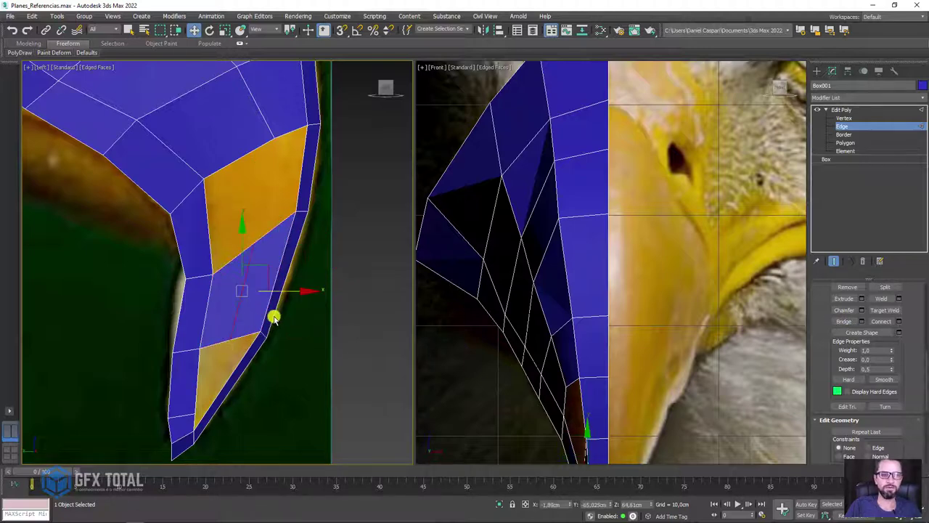
pyautogui.scroll(-2, 668, 307)
pyautogui.scroll(5, 573, 313)
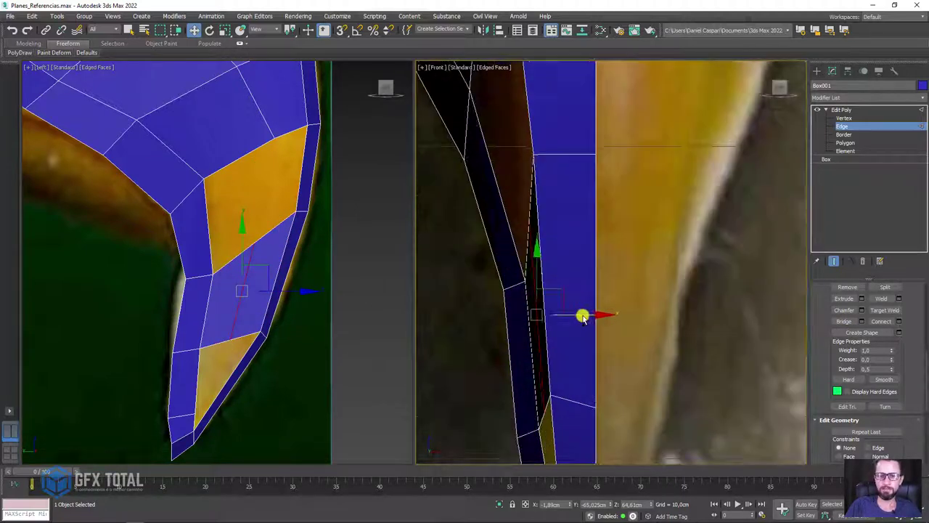
pyautogui.click(531, 349)
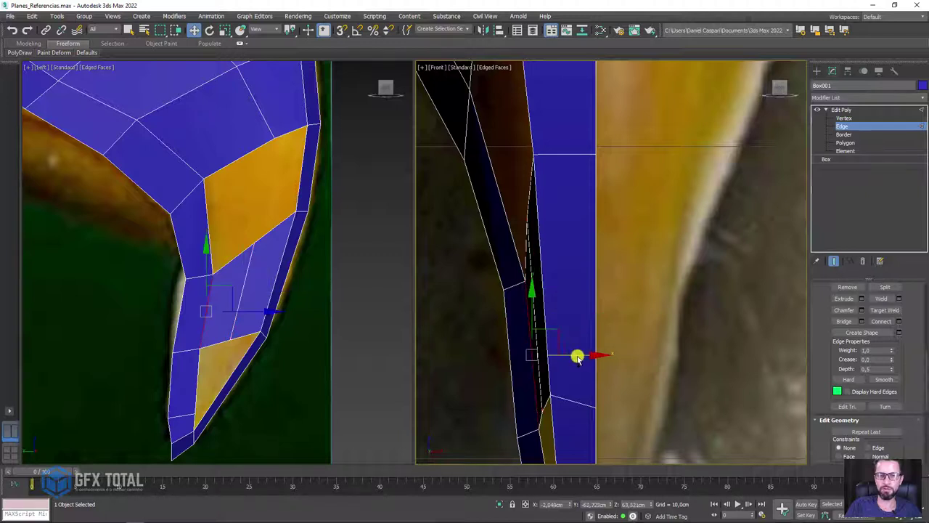
pyautogui.moveTo(577, 357); pyautogui.dragTo(566, 355)
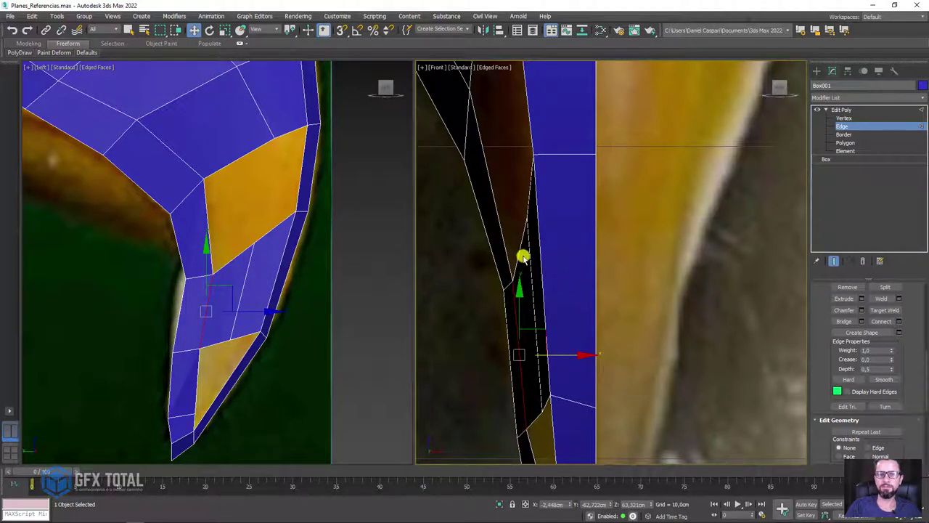
pyautogui.click(530, 261)
pyautogui.moveTo(579, 316); pyautogui.dragTo(574, 316)
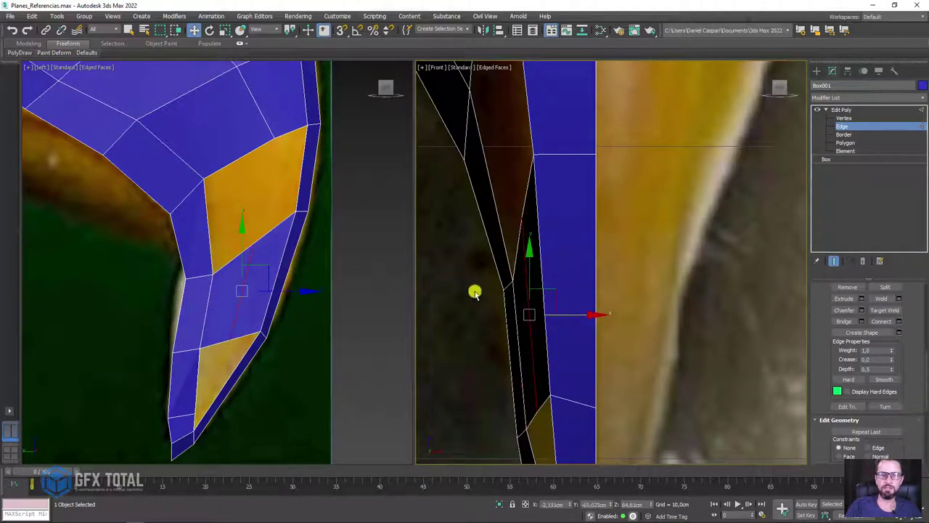
# Select the top edges of the orange face and orbit the Front view to see the tip at an angle
pyautogui.click(253, 278)
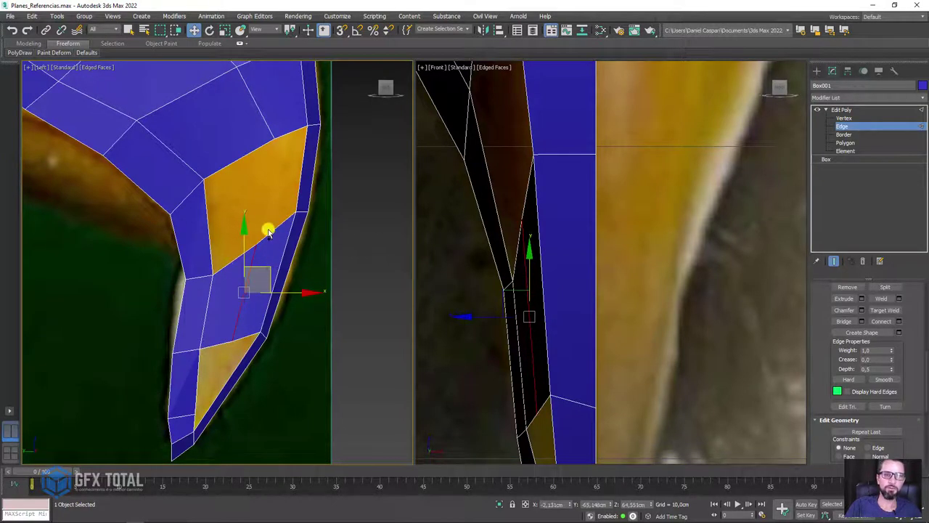
pyautogui.click(271, 193)
pyautogui.click(287, 134)
pyautogui.click(256, 168)
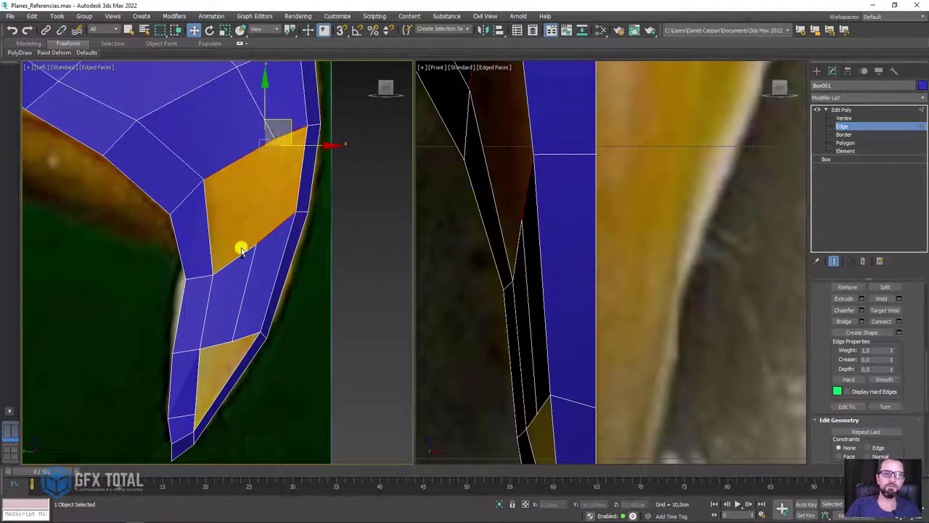
pyautogui.scroll(-3, 291, 258)
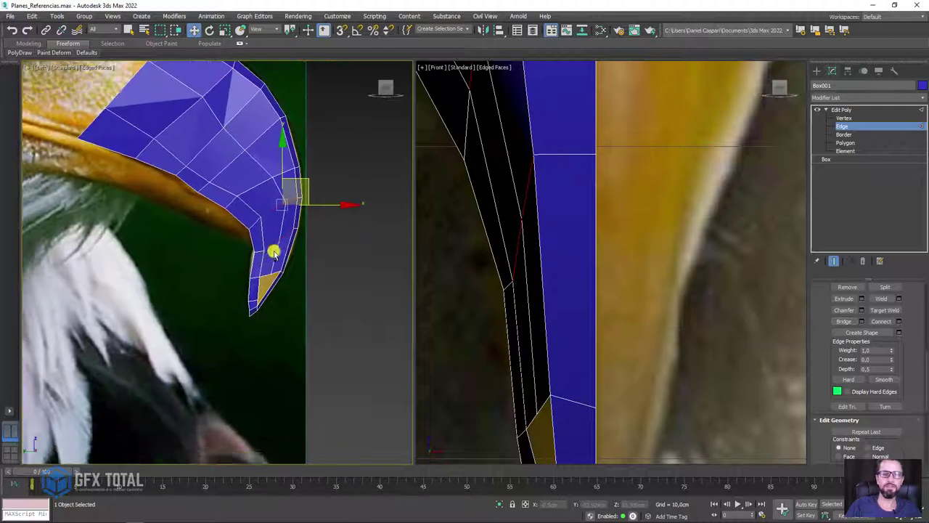
pyautogui.scroll(5, 276, 243)
pyautogui.scroll(-3, 623, 333)
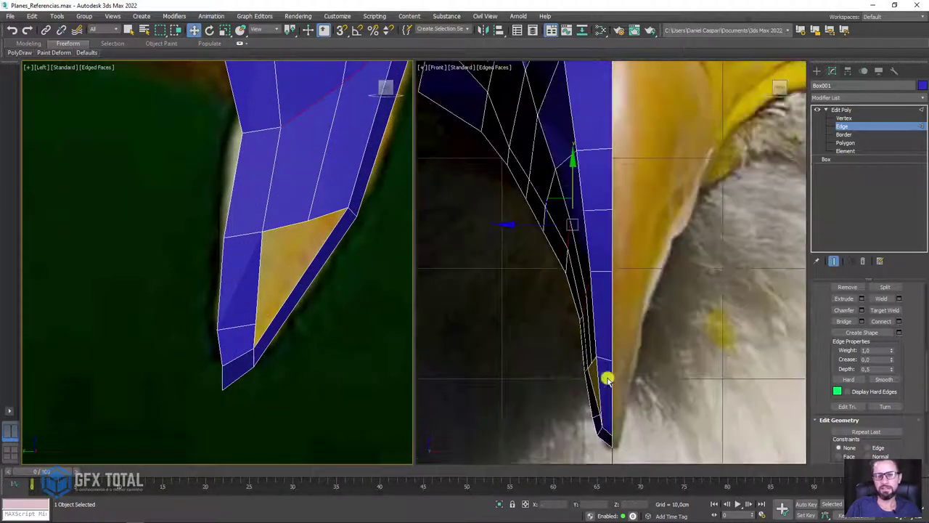
pyautogui.scroll(3, 618, 306)
pyautogui.moveTo(622, 308)
pyautogui.keyDown('alt'); pyautogui.mouseDown(button='middle')
pyautogui.moveTo(602, 311)
pyautogui.moveTo(618, 311)
pyautogui.moveTo(591, 301)
pyautogui.moveTo(586, 312)
pyautogui.mouseUp(button='middle'); pyautogui.keyUp('alt')
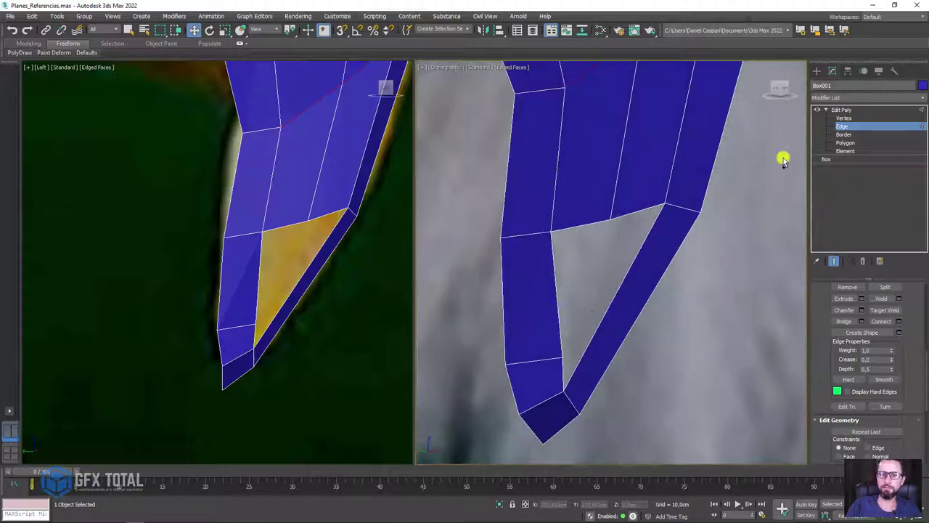
# At Vertex level, raise two vertices near the beak tip in the Left view to match the side reference
pyautogui.click(844, 117)
pyautogui.click(562, 361)
pyautogui.middleClick(193, 321)
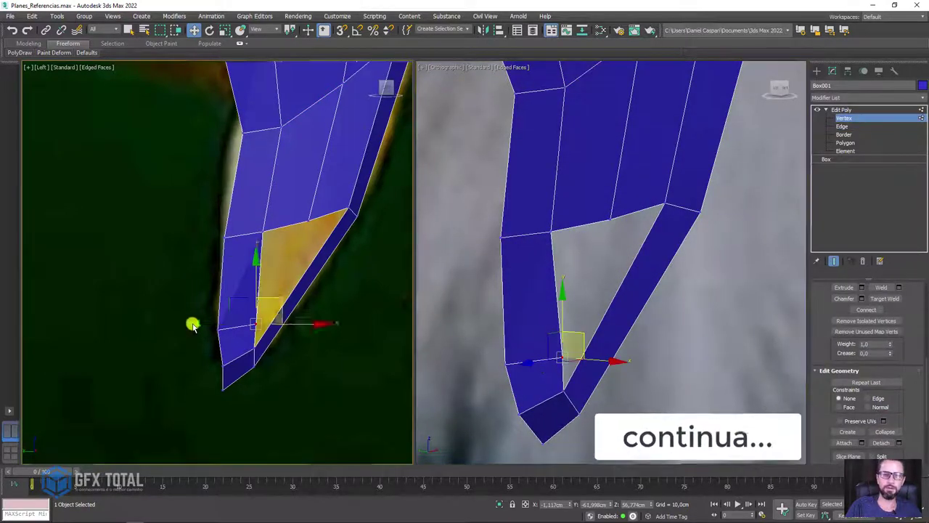
pyautogui.scroll(3, 193, 322)
pyautogui.moveTo(355, 298); pyautogui.dragTo(352, 243)
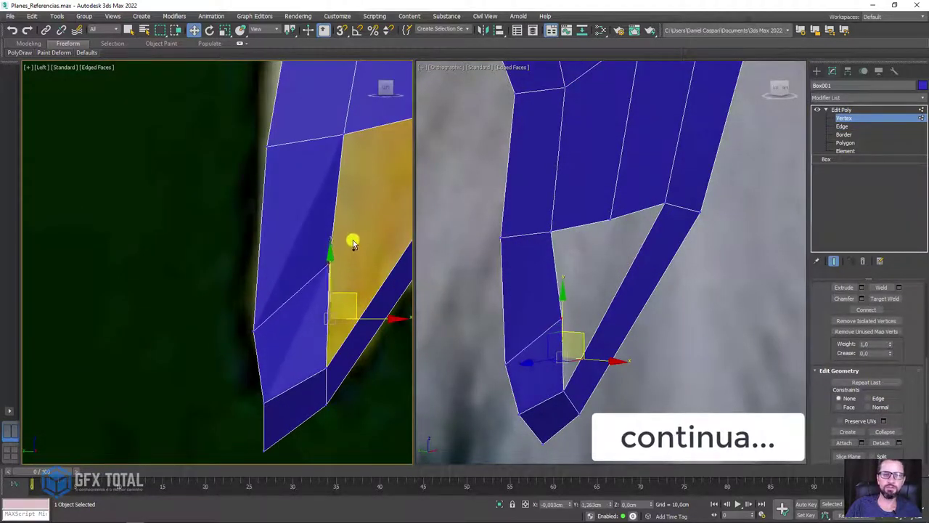
pyautogui.moveTo(259, 321); pyautogui.dragTo(255, 307)
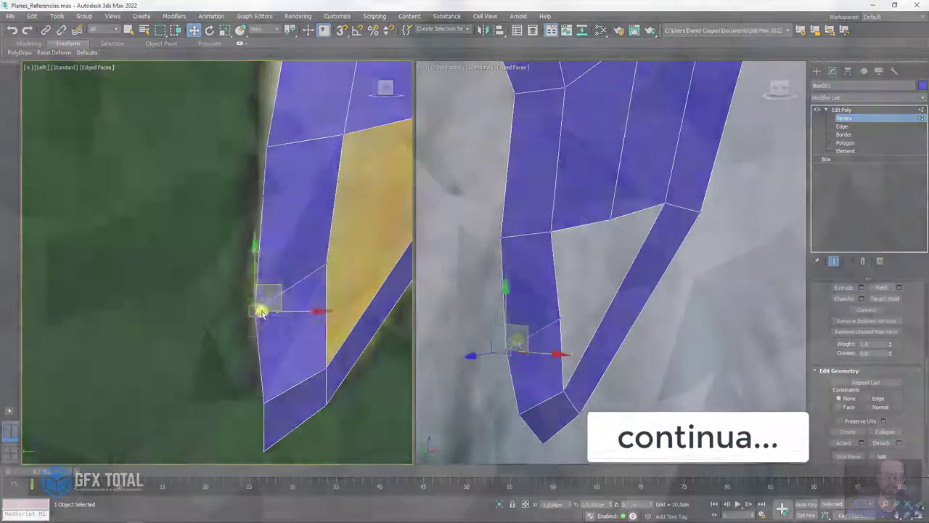